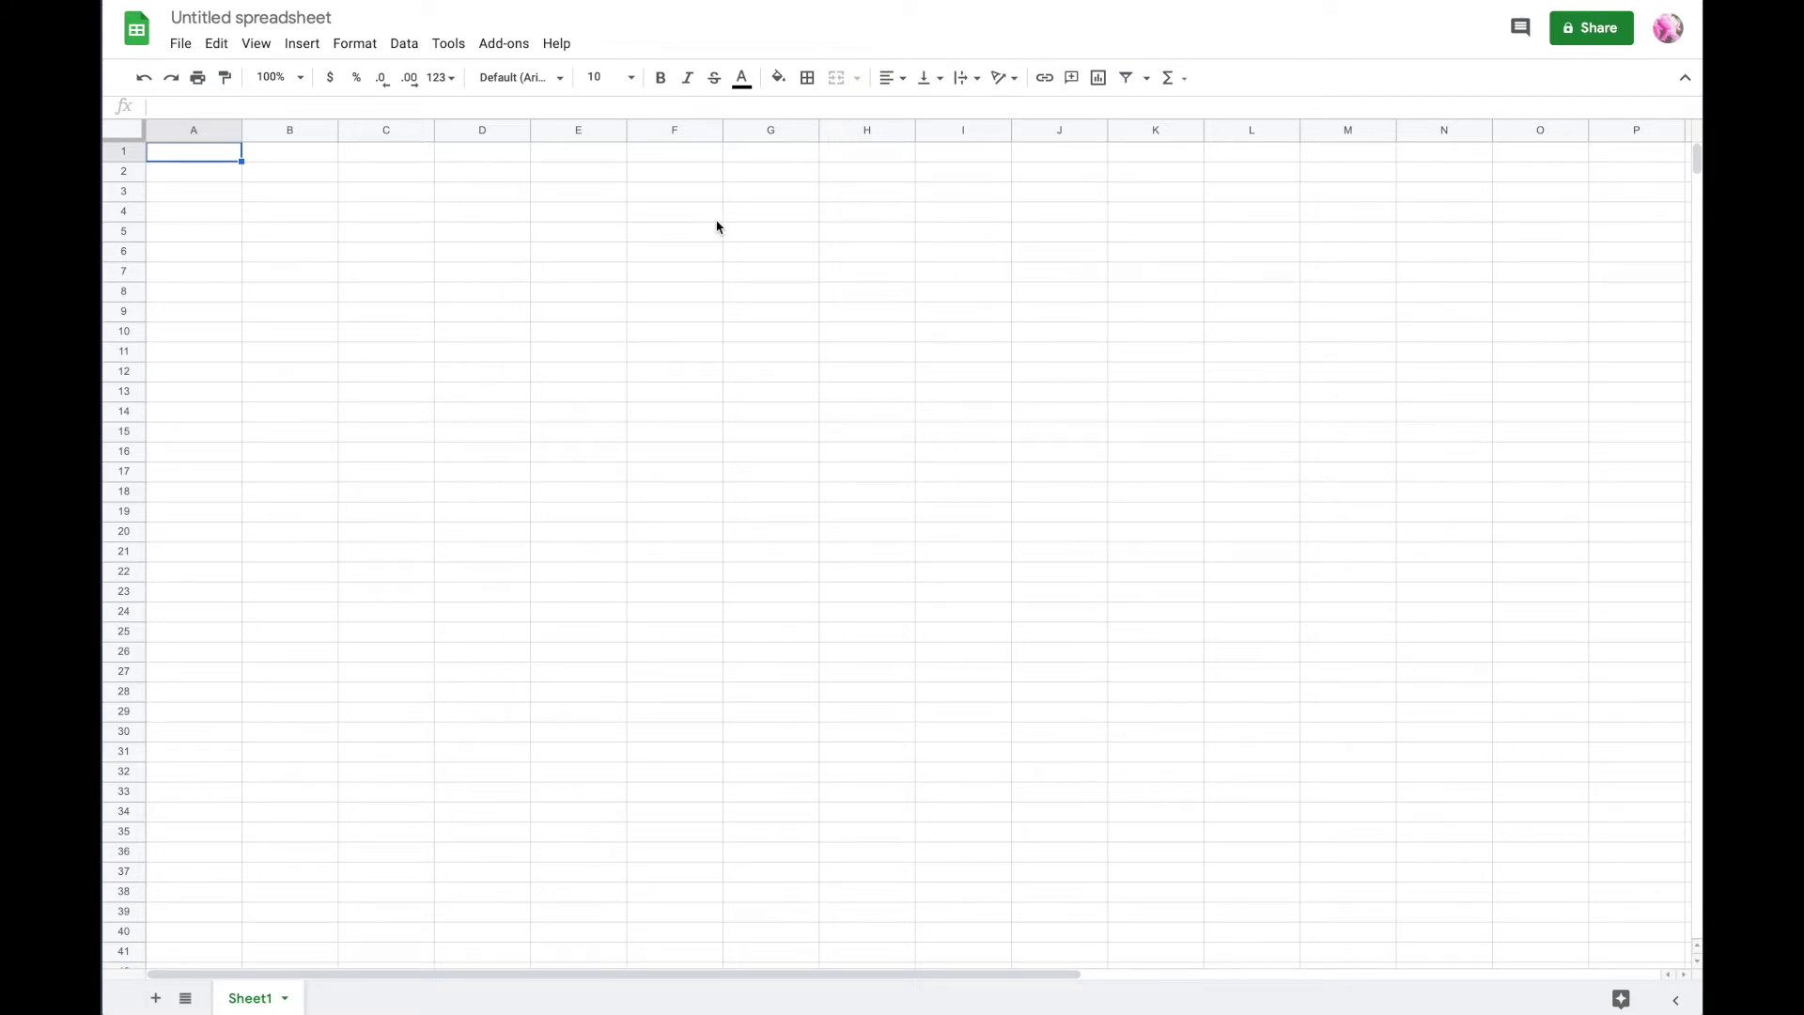
- Rename the spreadsheet as "Behaviour Tracking"
click(196, 15)
text(Behav)
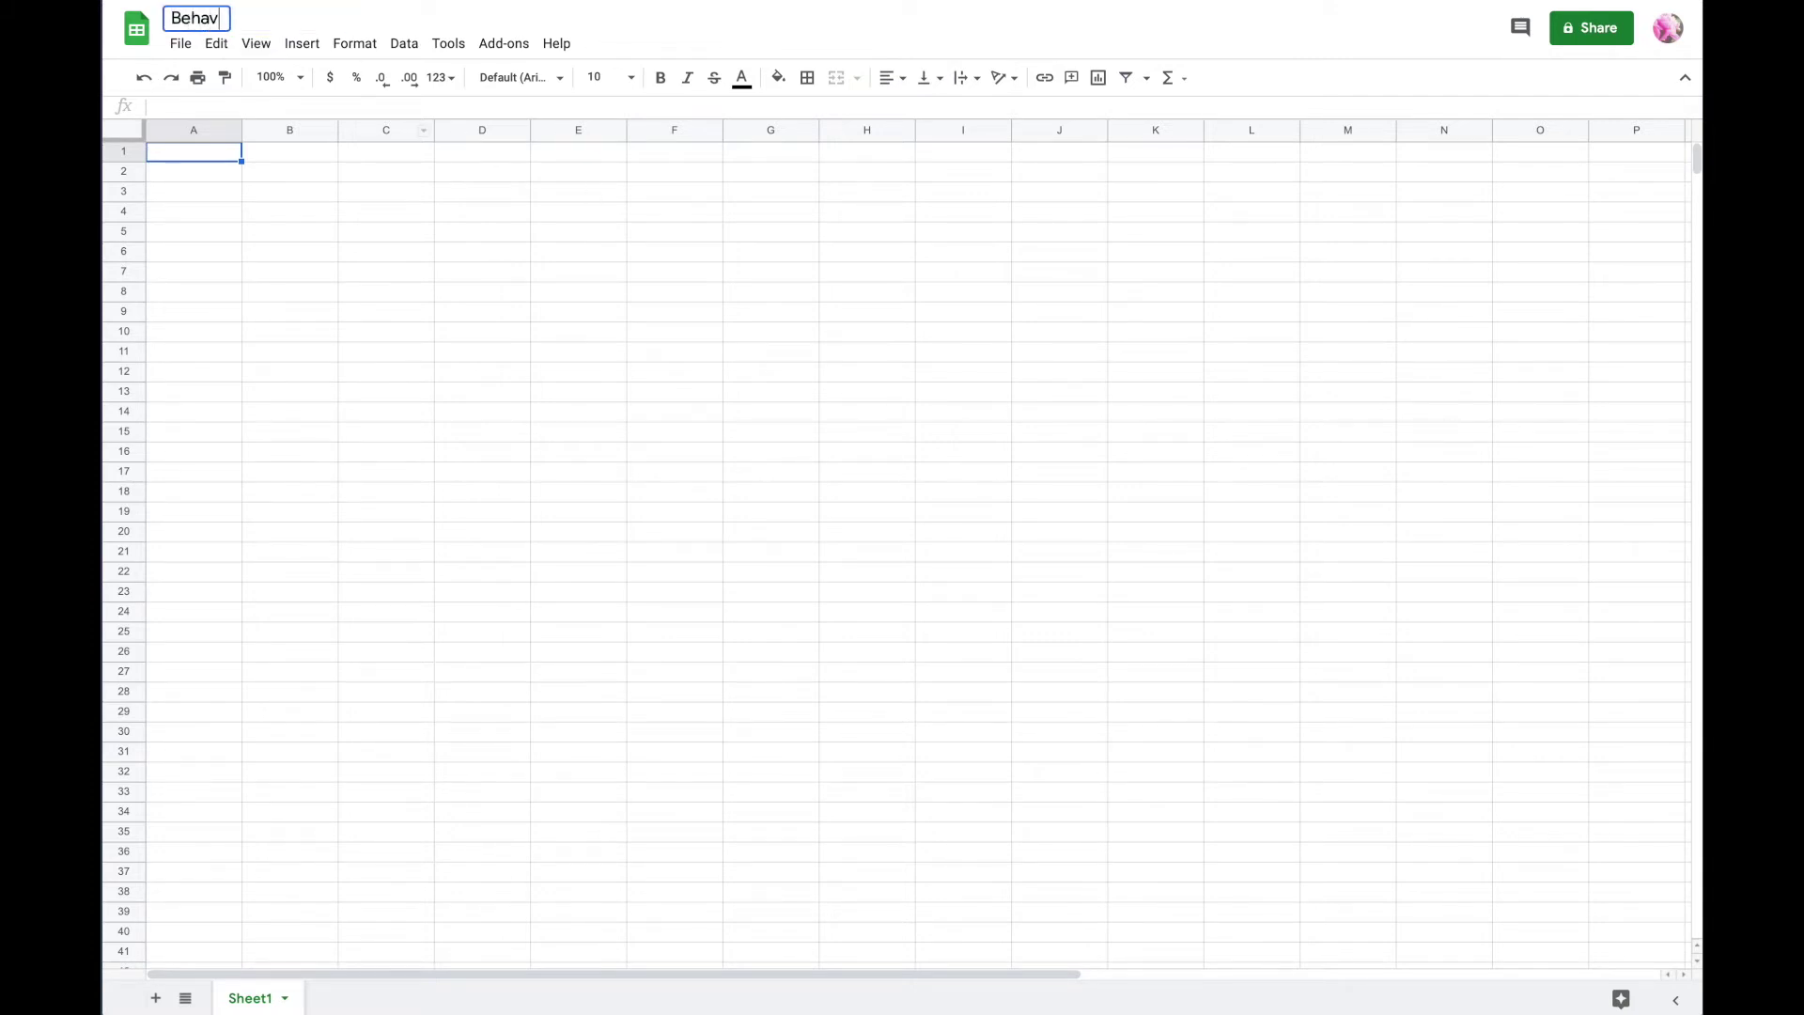
text(iour Tracking)
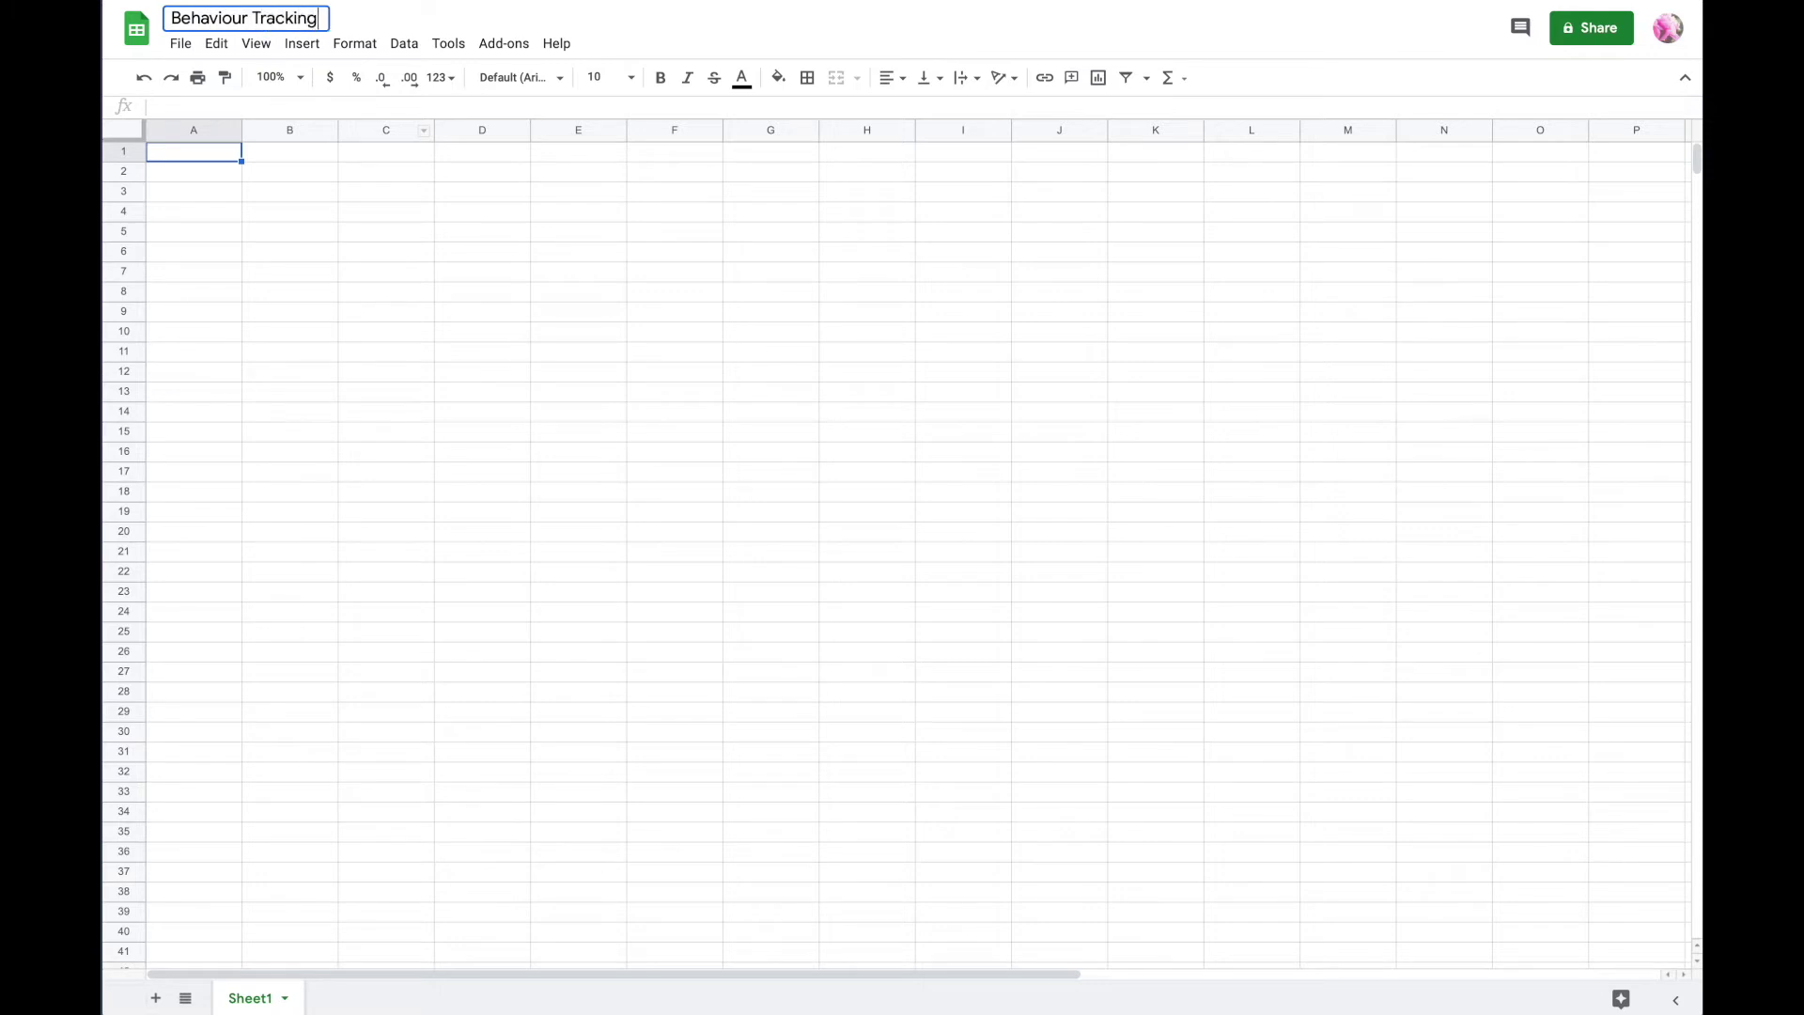
- Enter the subjects Language, Math and Science in cells A3 to A5
click(205, 199)
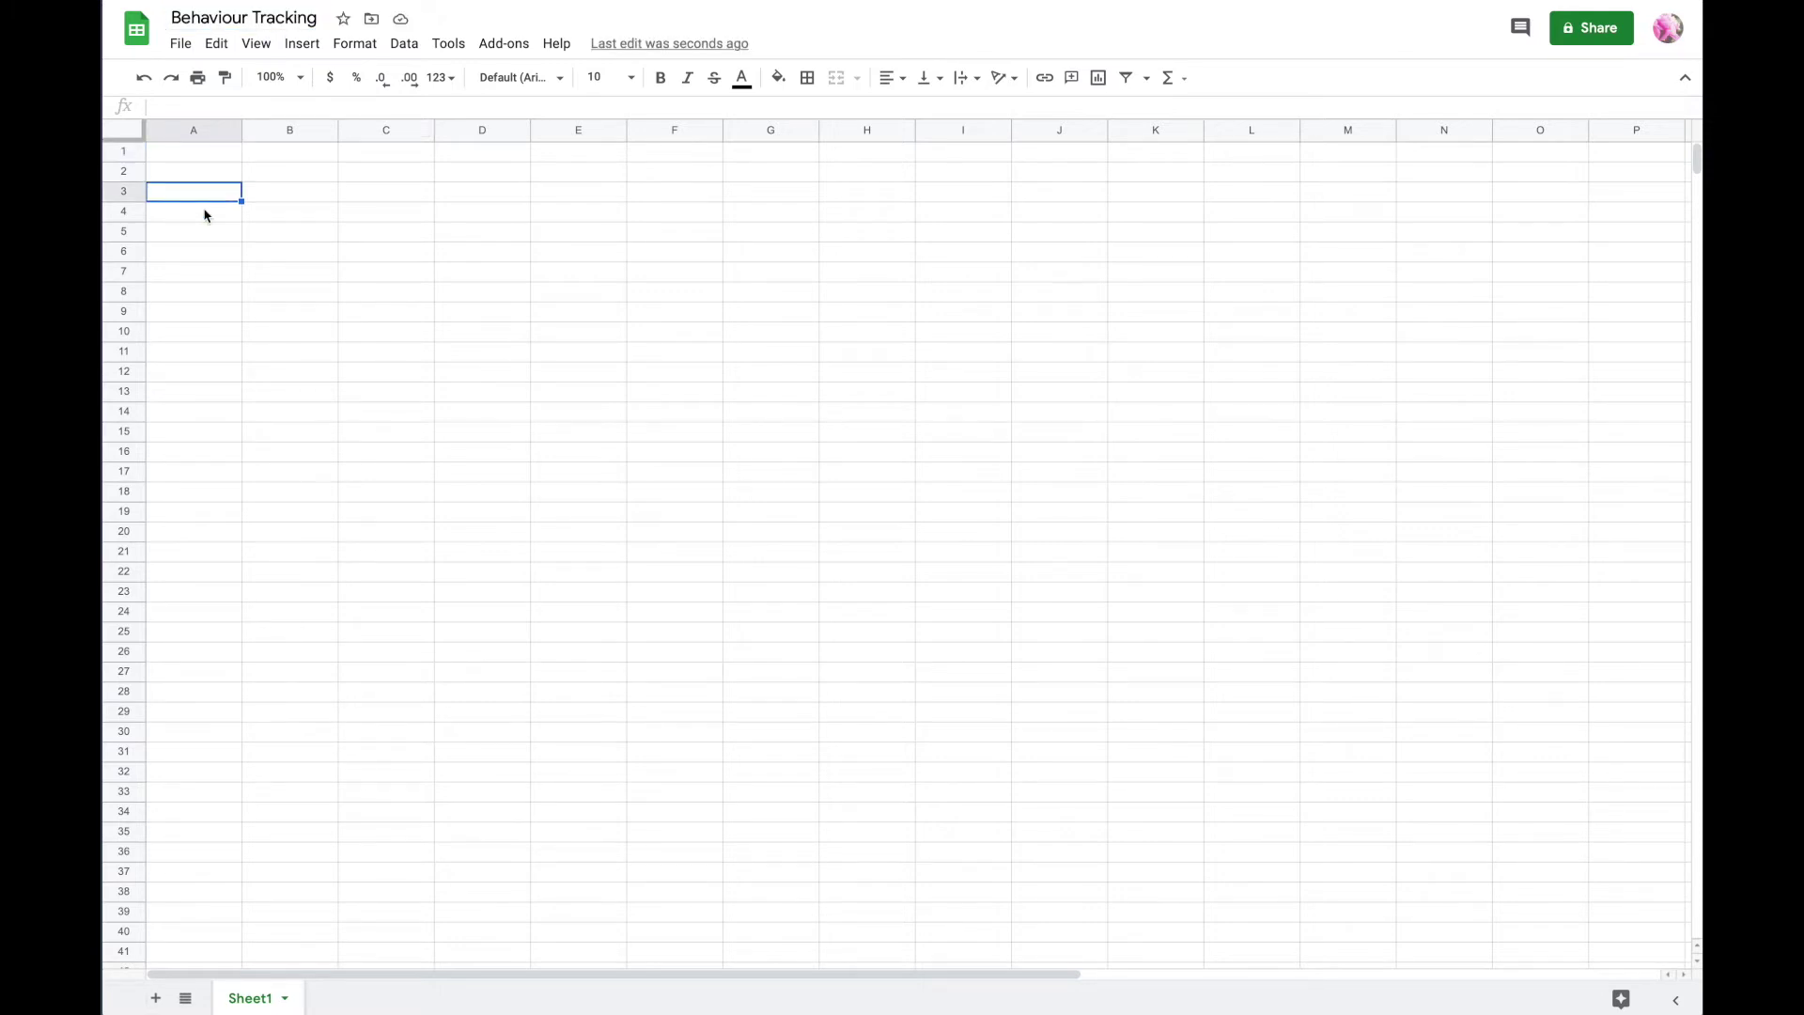
text(Language)
key(Return)
text(Math)
key(Return)
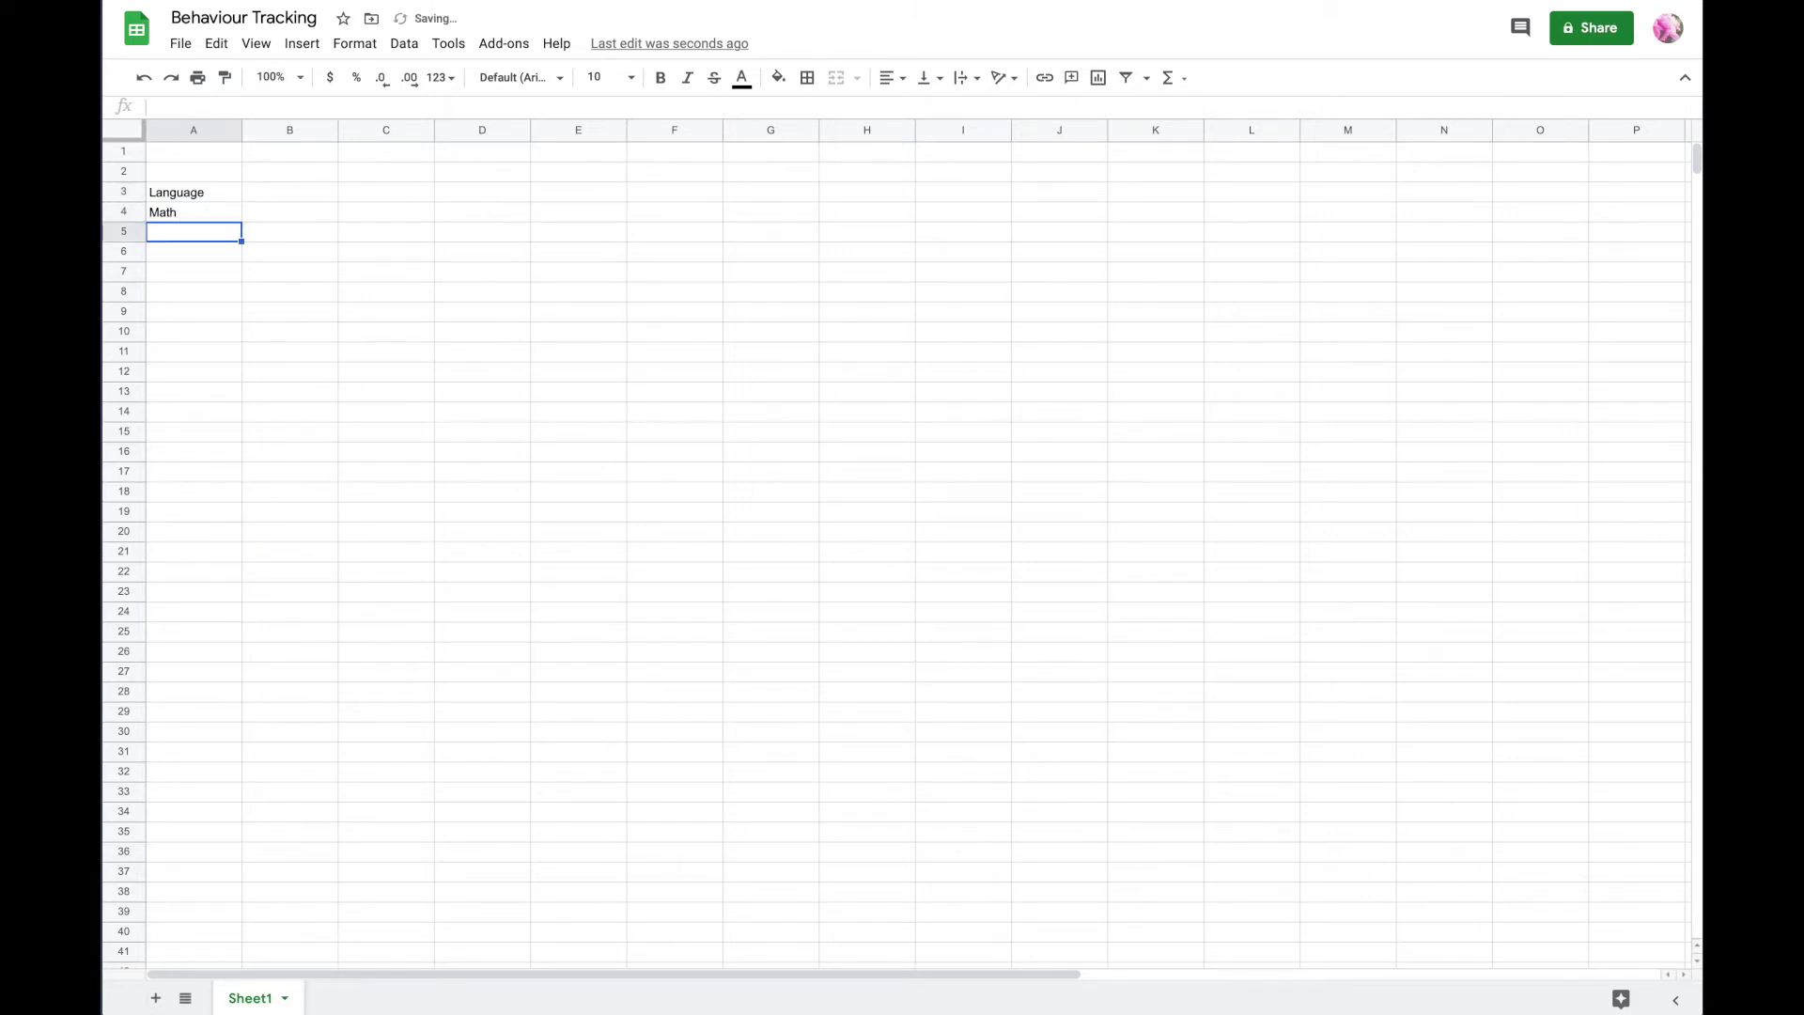
text(Science)
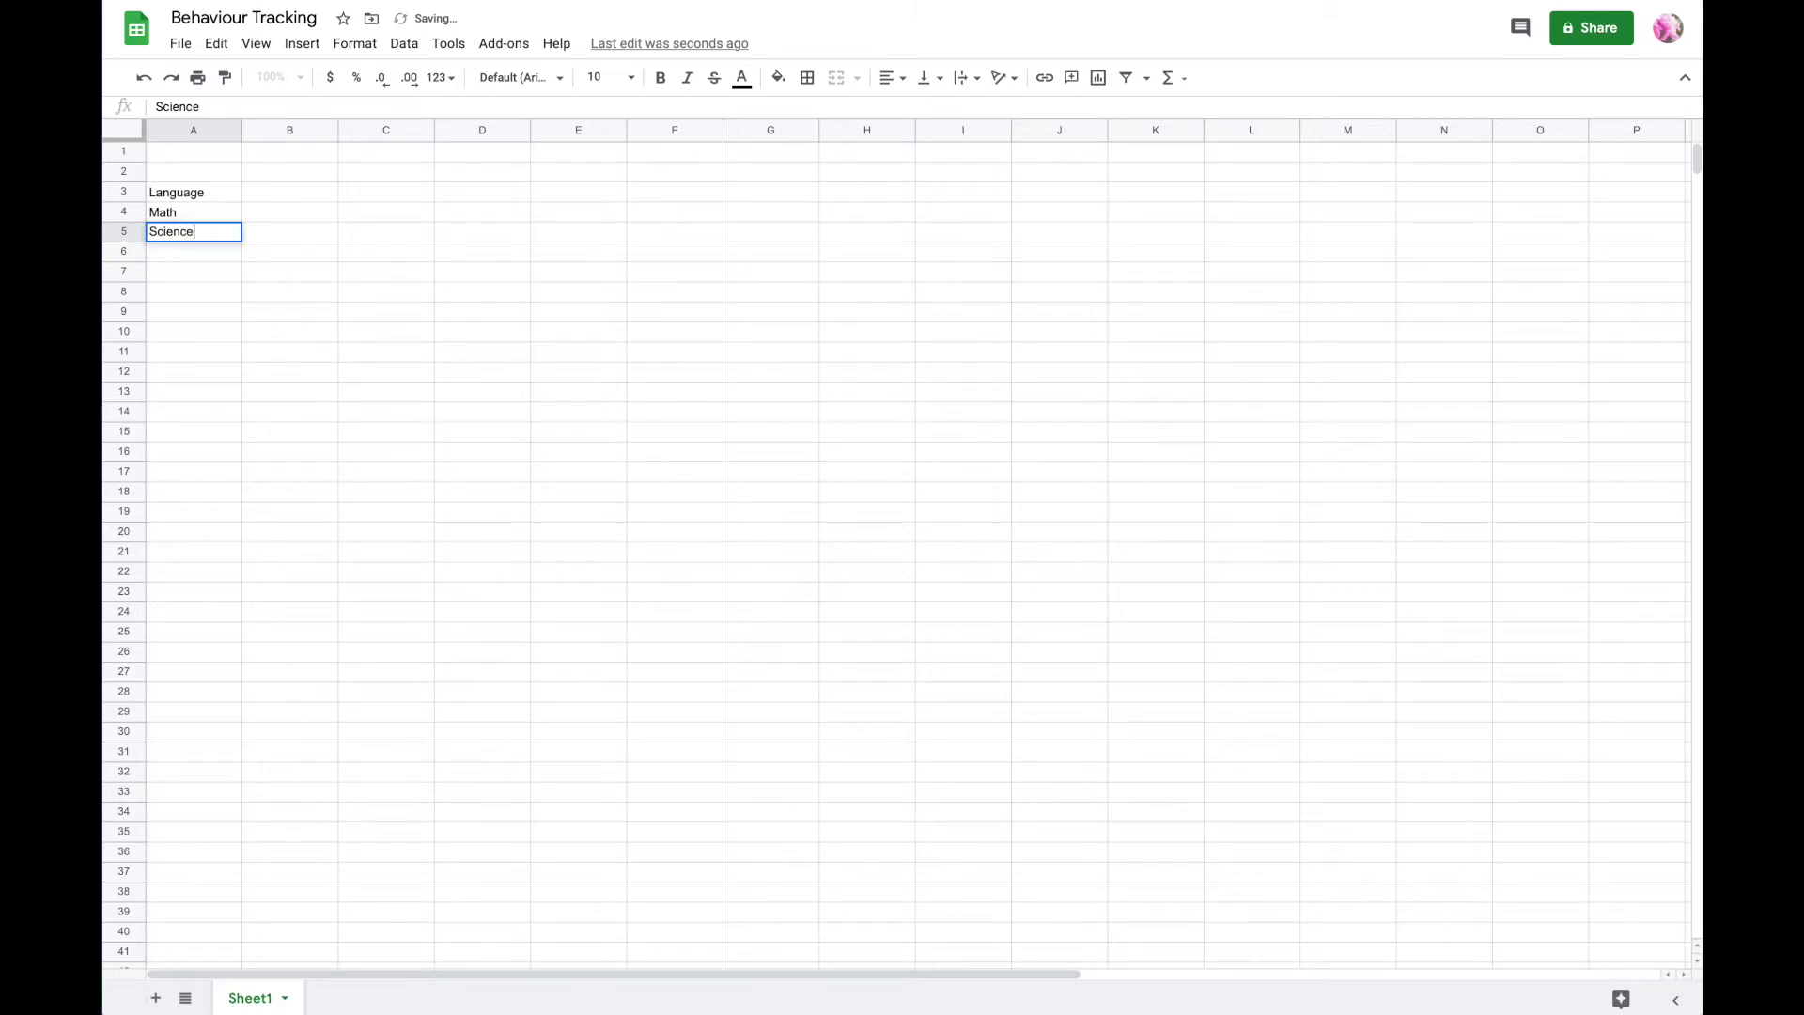
- Add a "Date" heading in B2 with its text rotated upward, and narrow column B to fit it
click(284, 153)
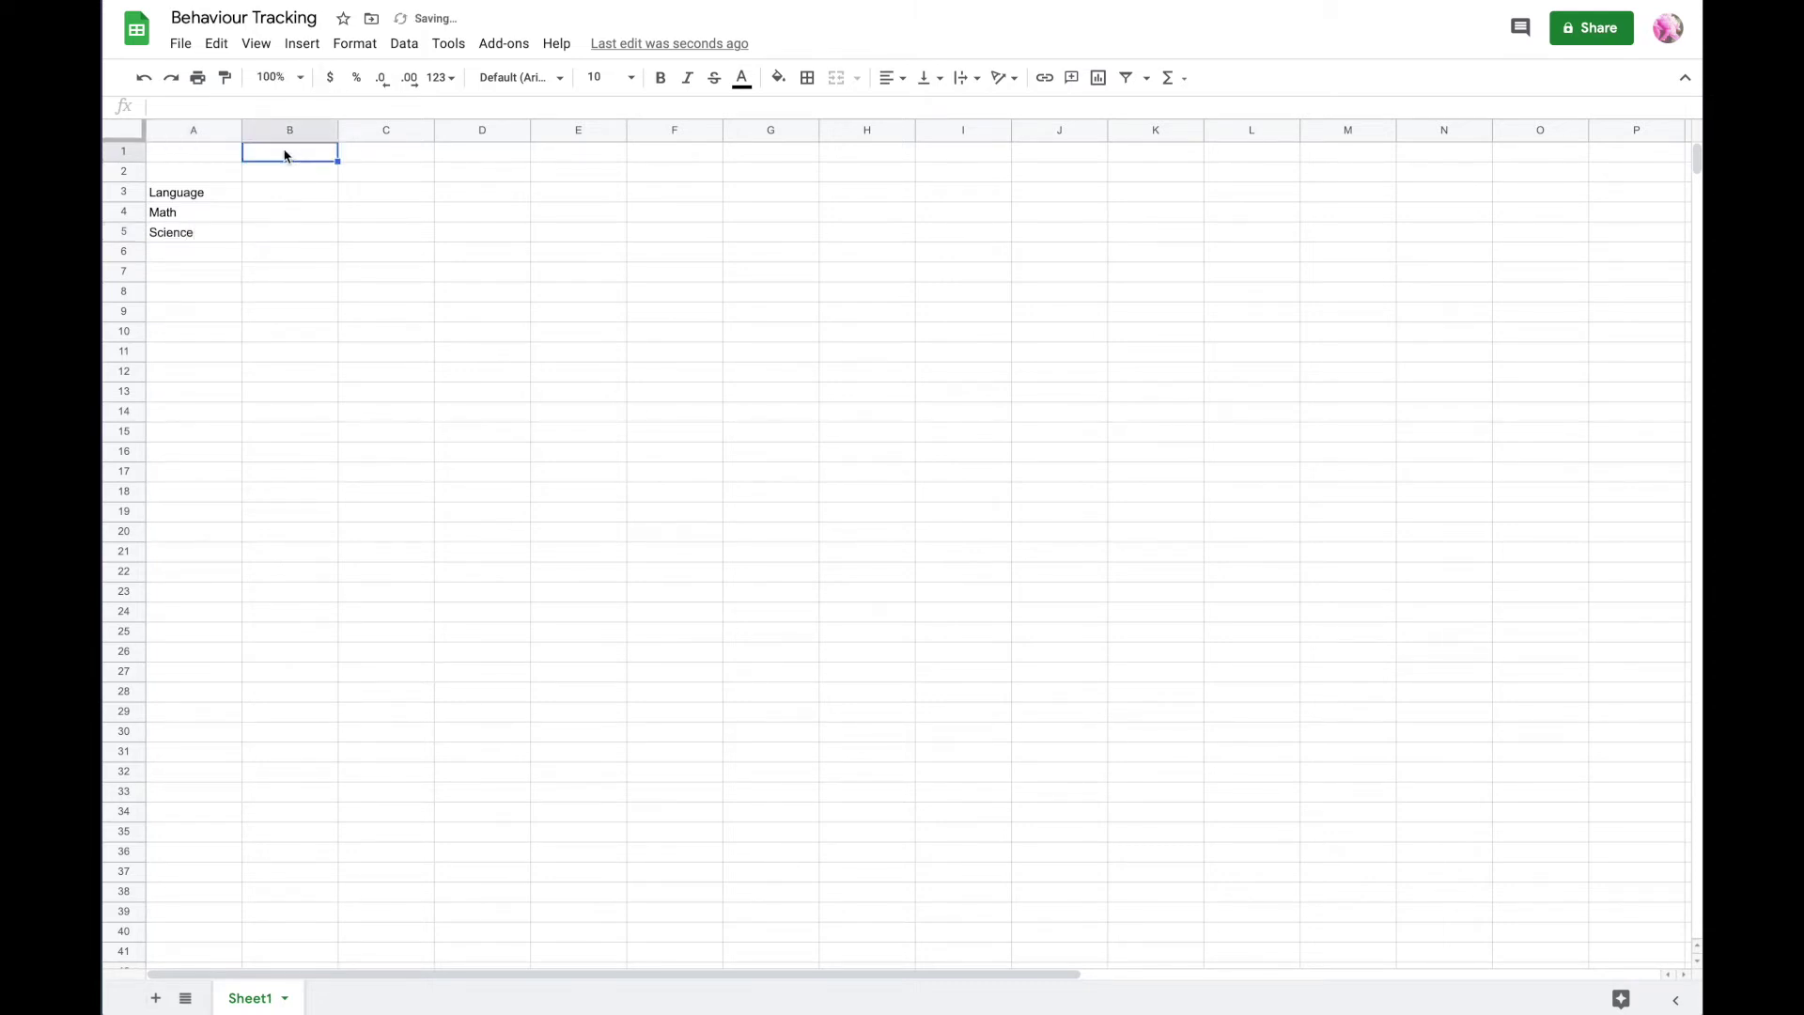
click(313, 182)
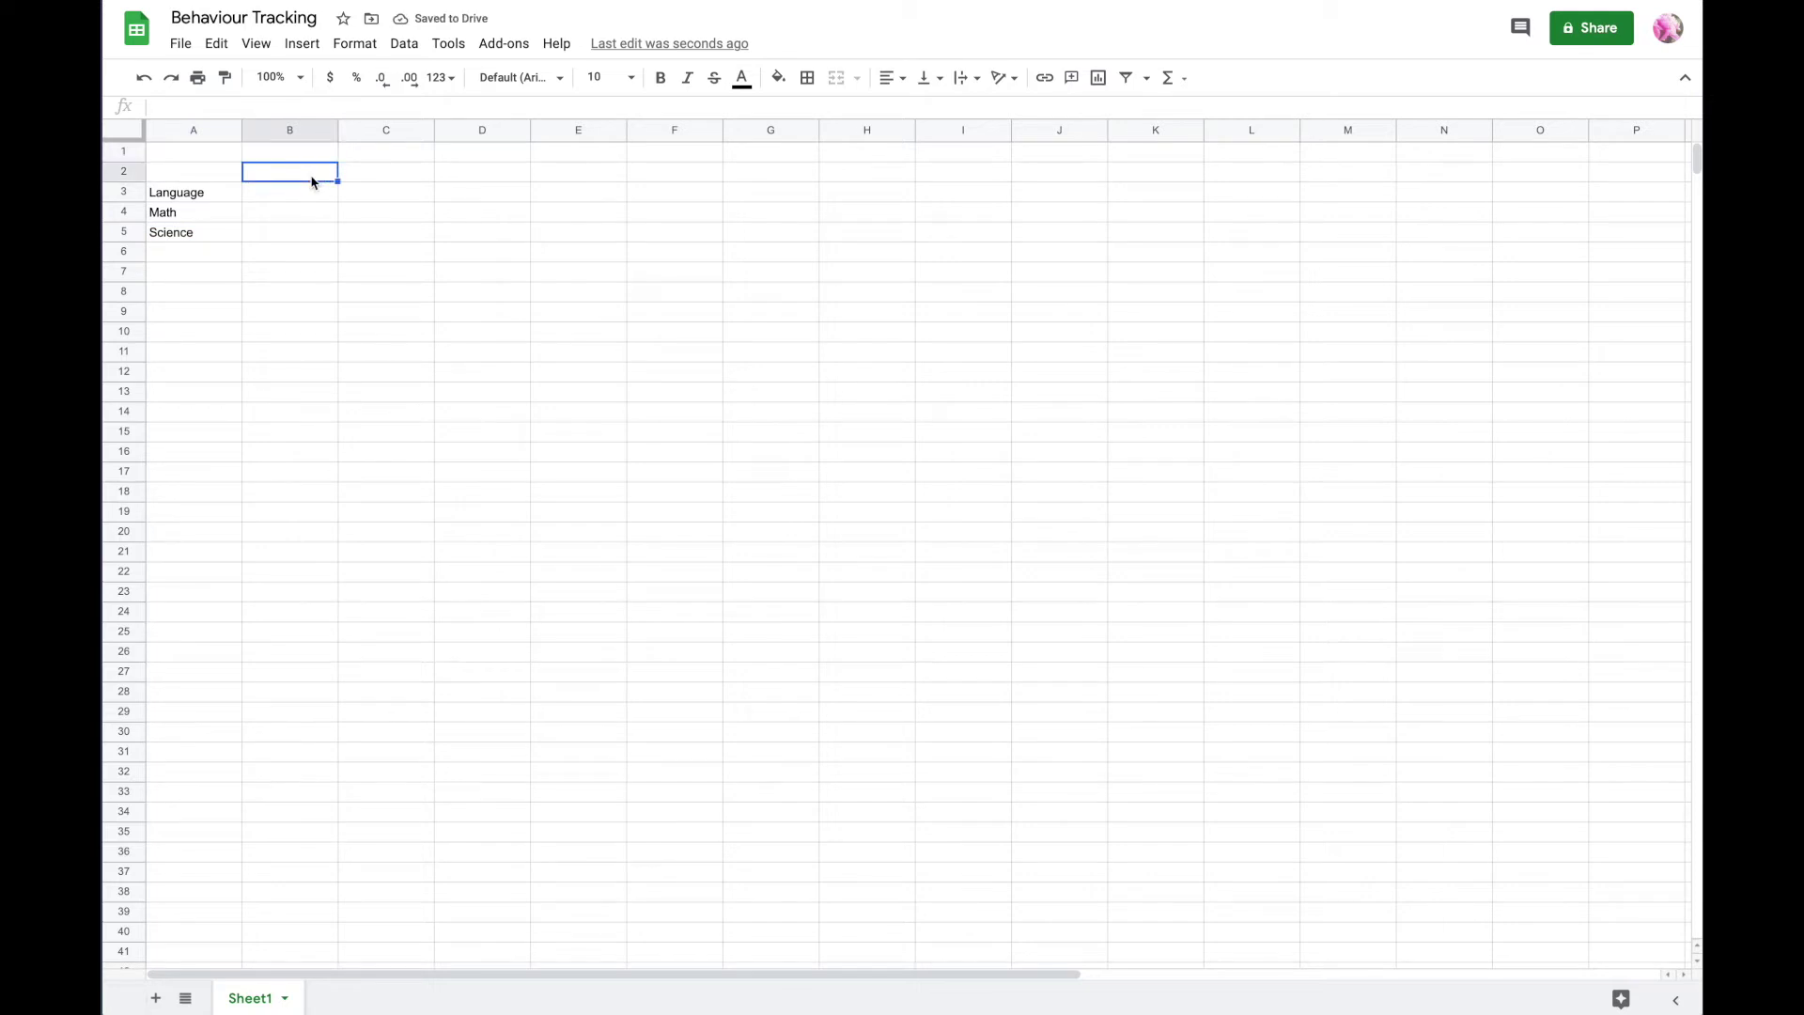
text(Date)
click(1012, 83)
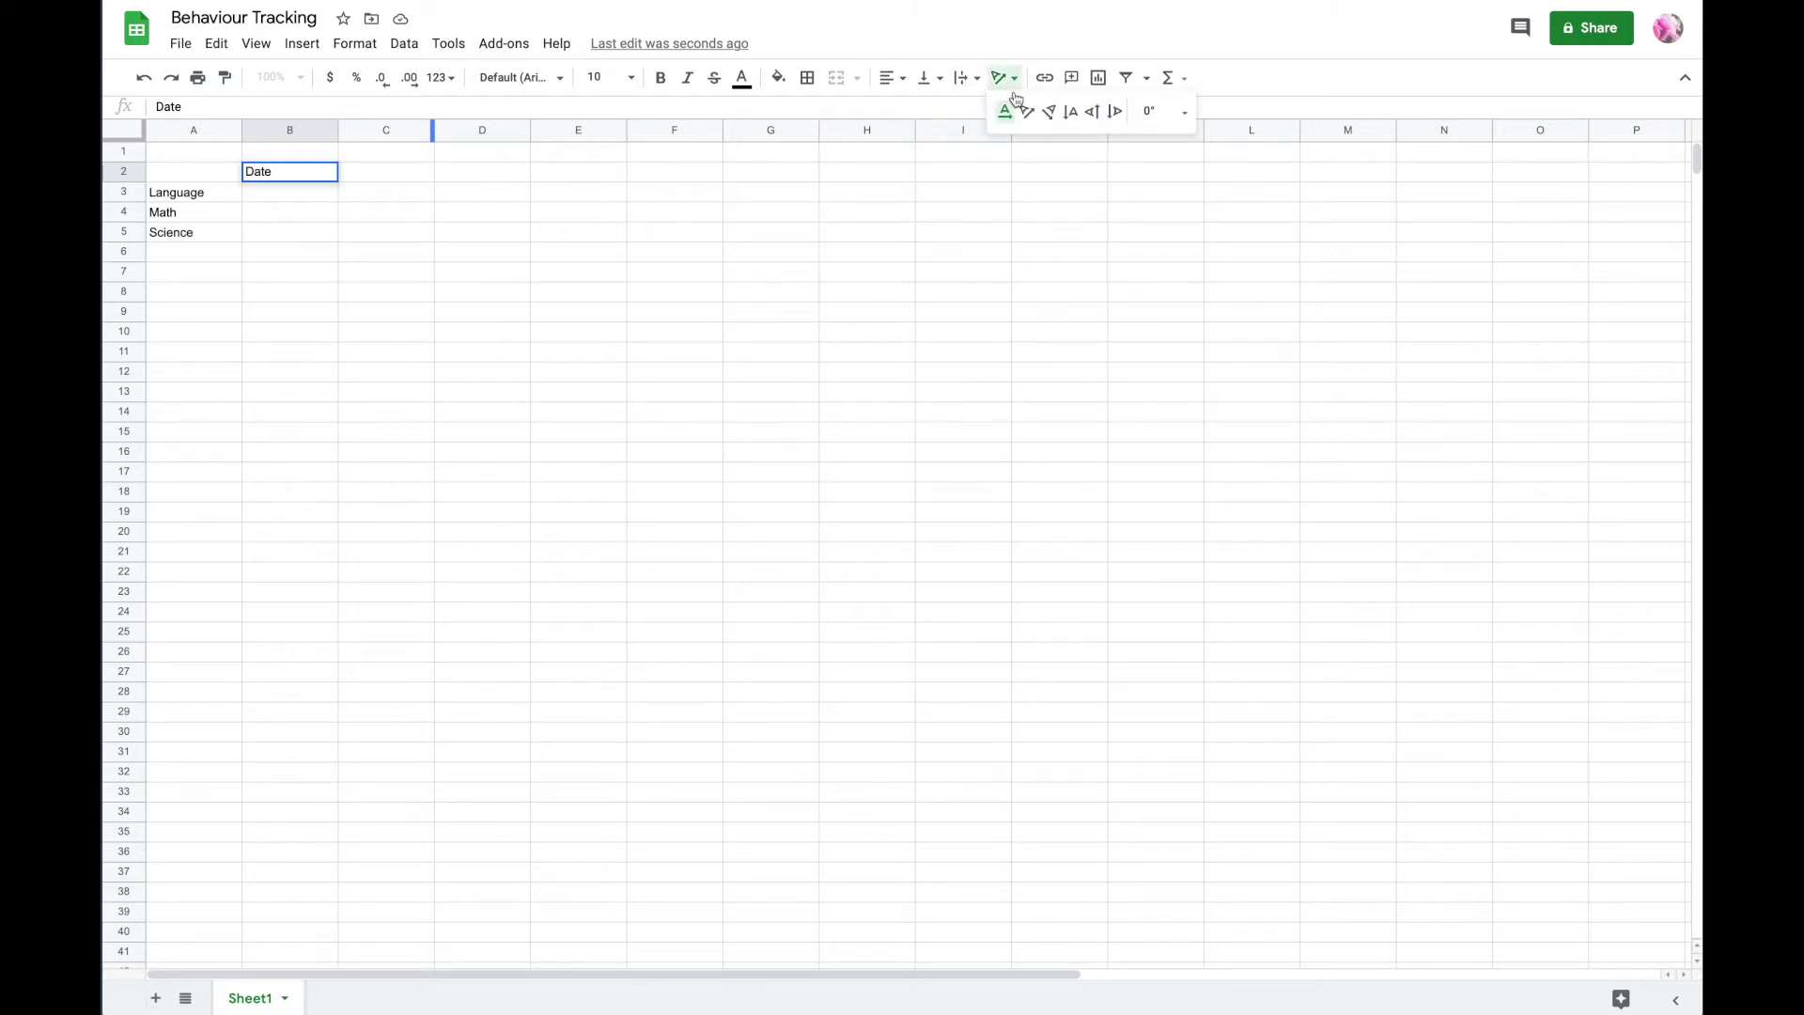
click(1095, 113)
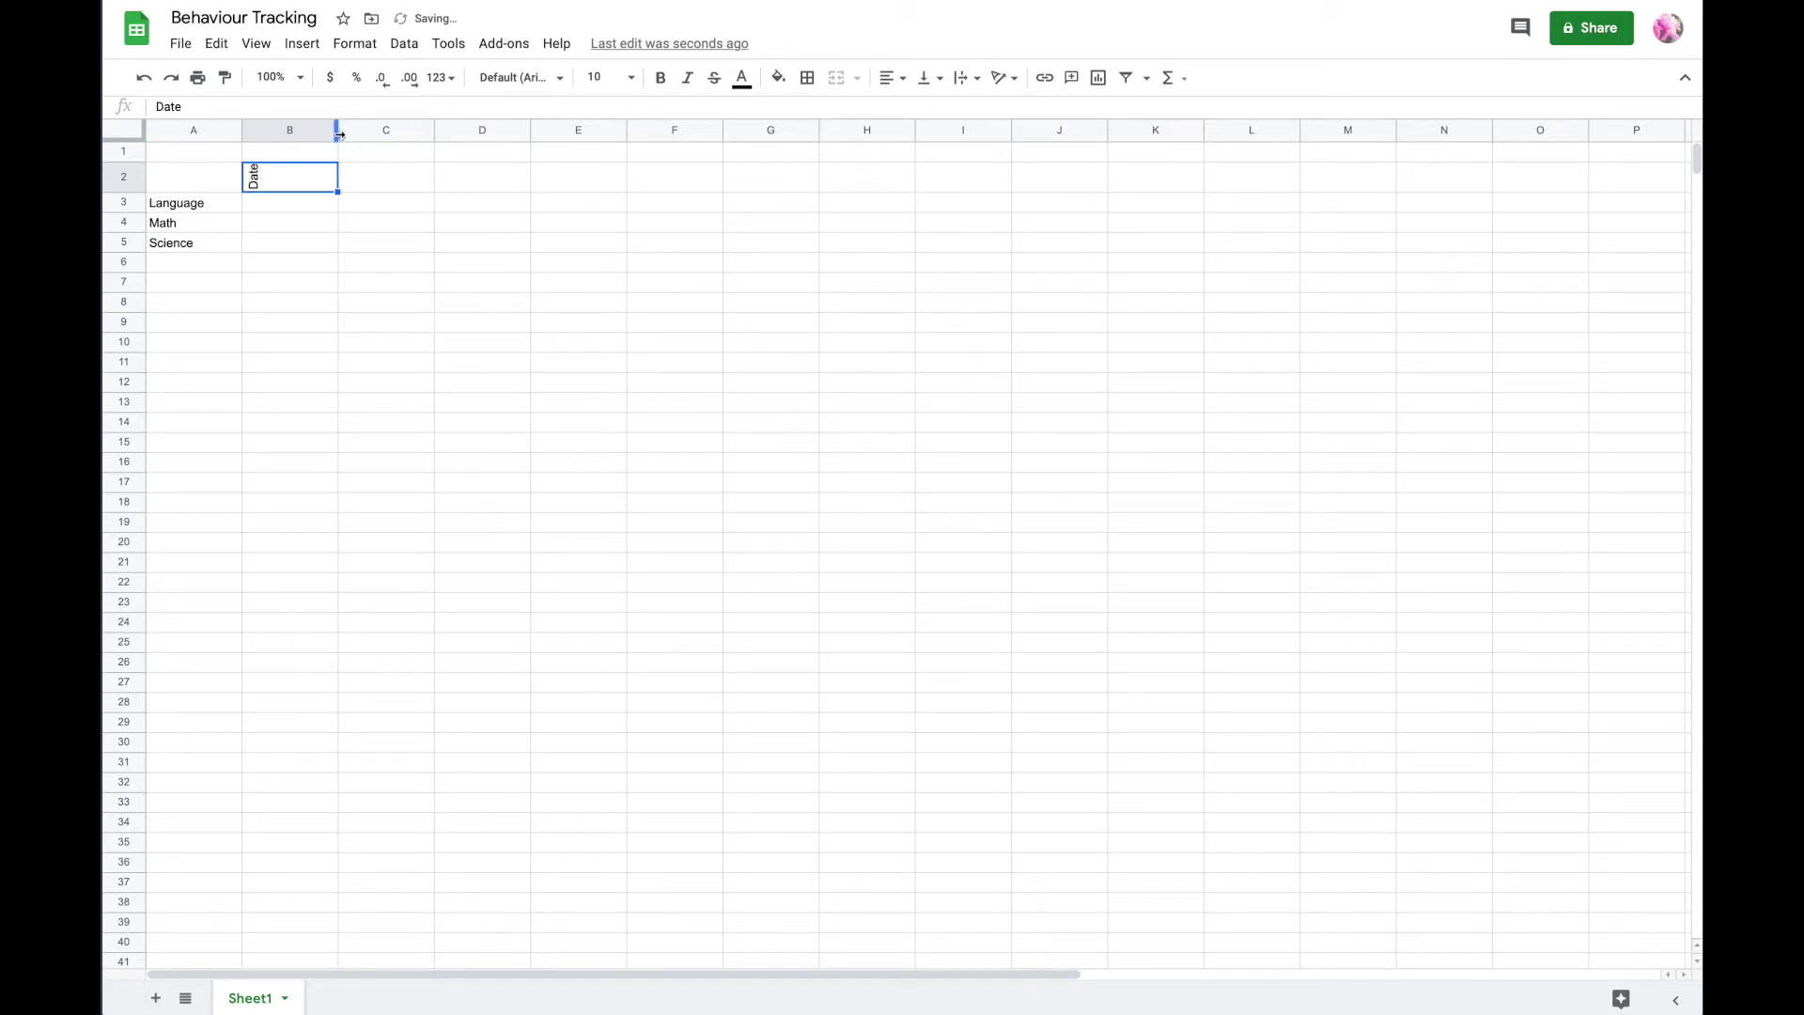
drag(336, 135, 266, 138)
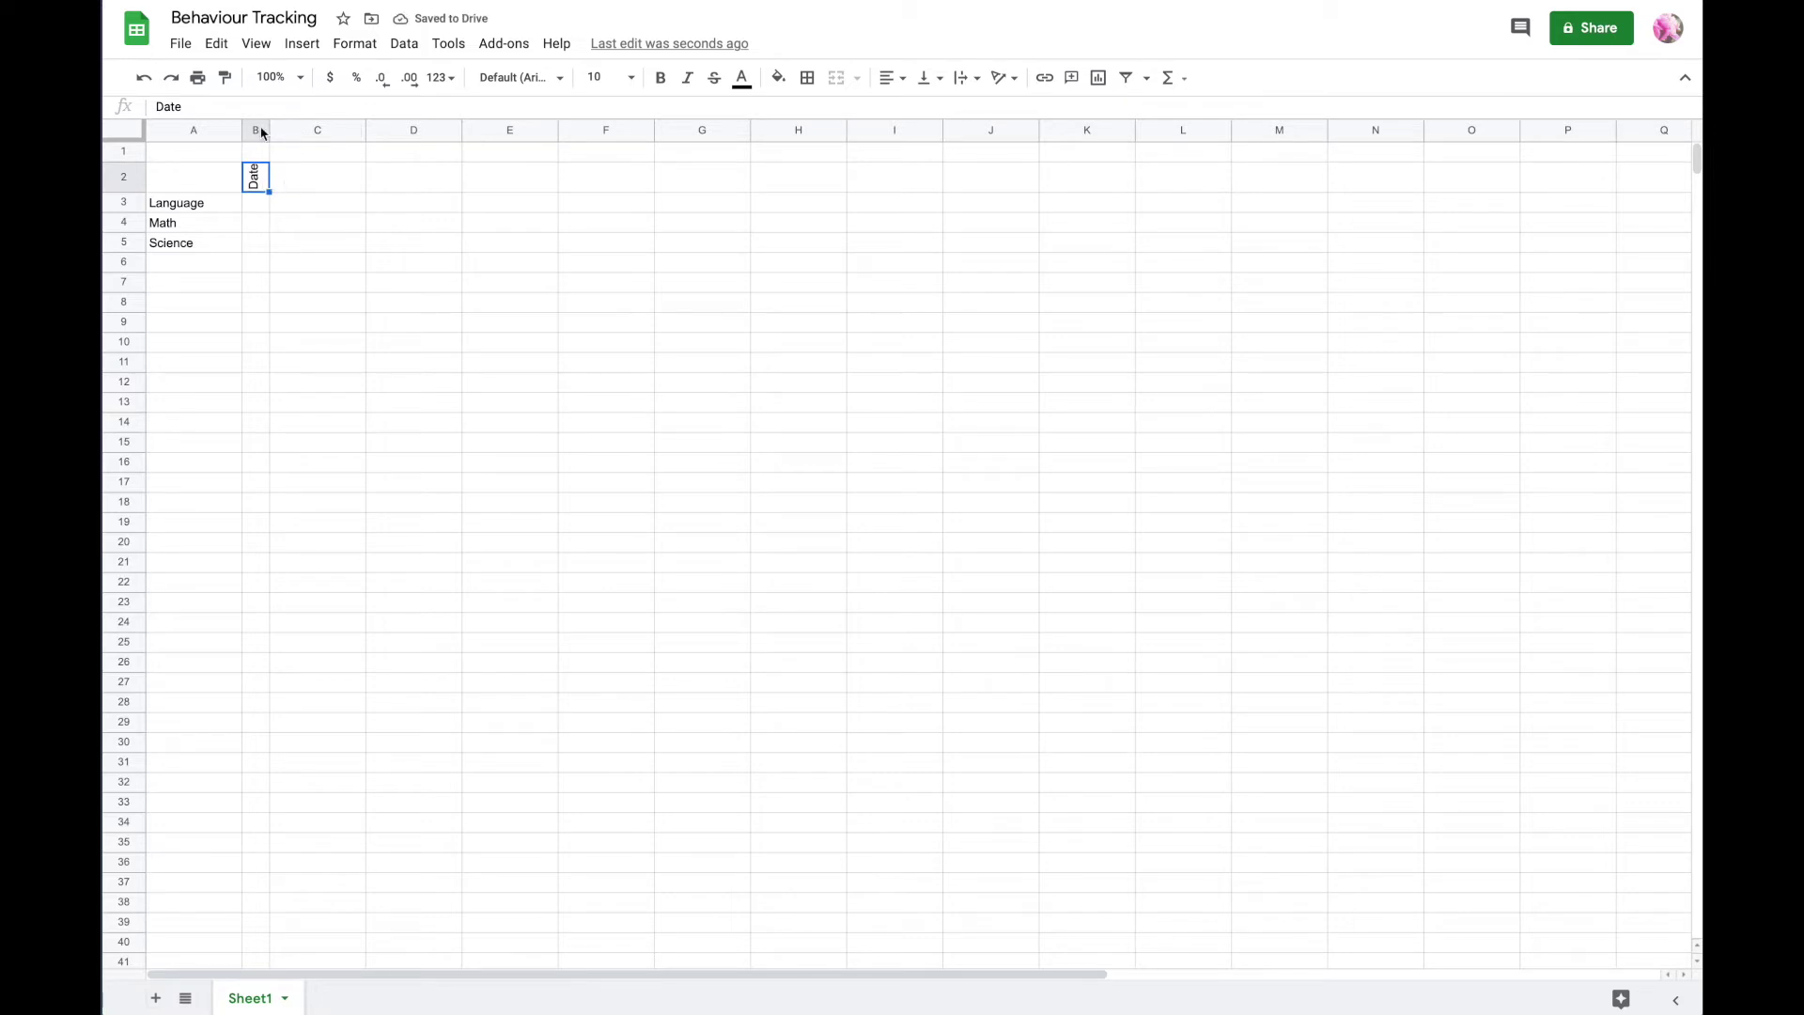
- Copy the rotated "Date" heading from B2 into cells C2 to F2
key(ctrl+c)
click(299, 184)
key(ctrl+v)
click(438, 184)
key(ctrl+v)
click(526, 178)
key(ctrl+v)
click(597, 180)
key(ctrl+v)
- Resize the five "Date" columns B to F to the same narrow width
mouse_move(365, 134)
mouse_down()
mouse_move(293, 133)
mouse_move(411, 132)
mouse_move(363, 133)
mouse_up()
drag(249, 131, 353, 130)
right_click(352, 130)
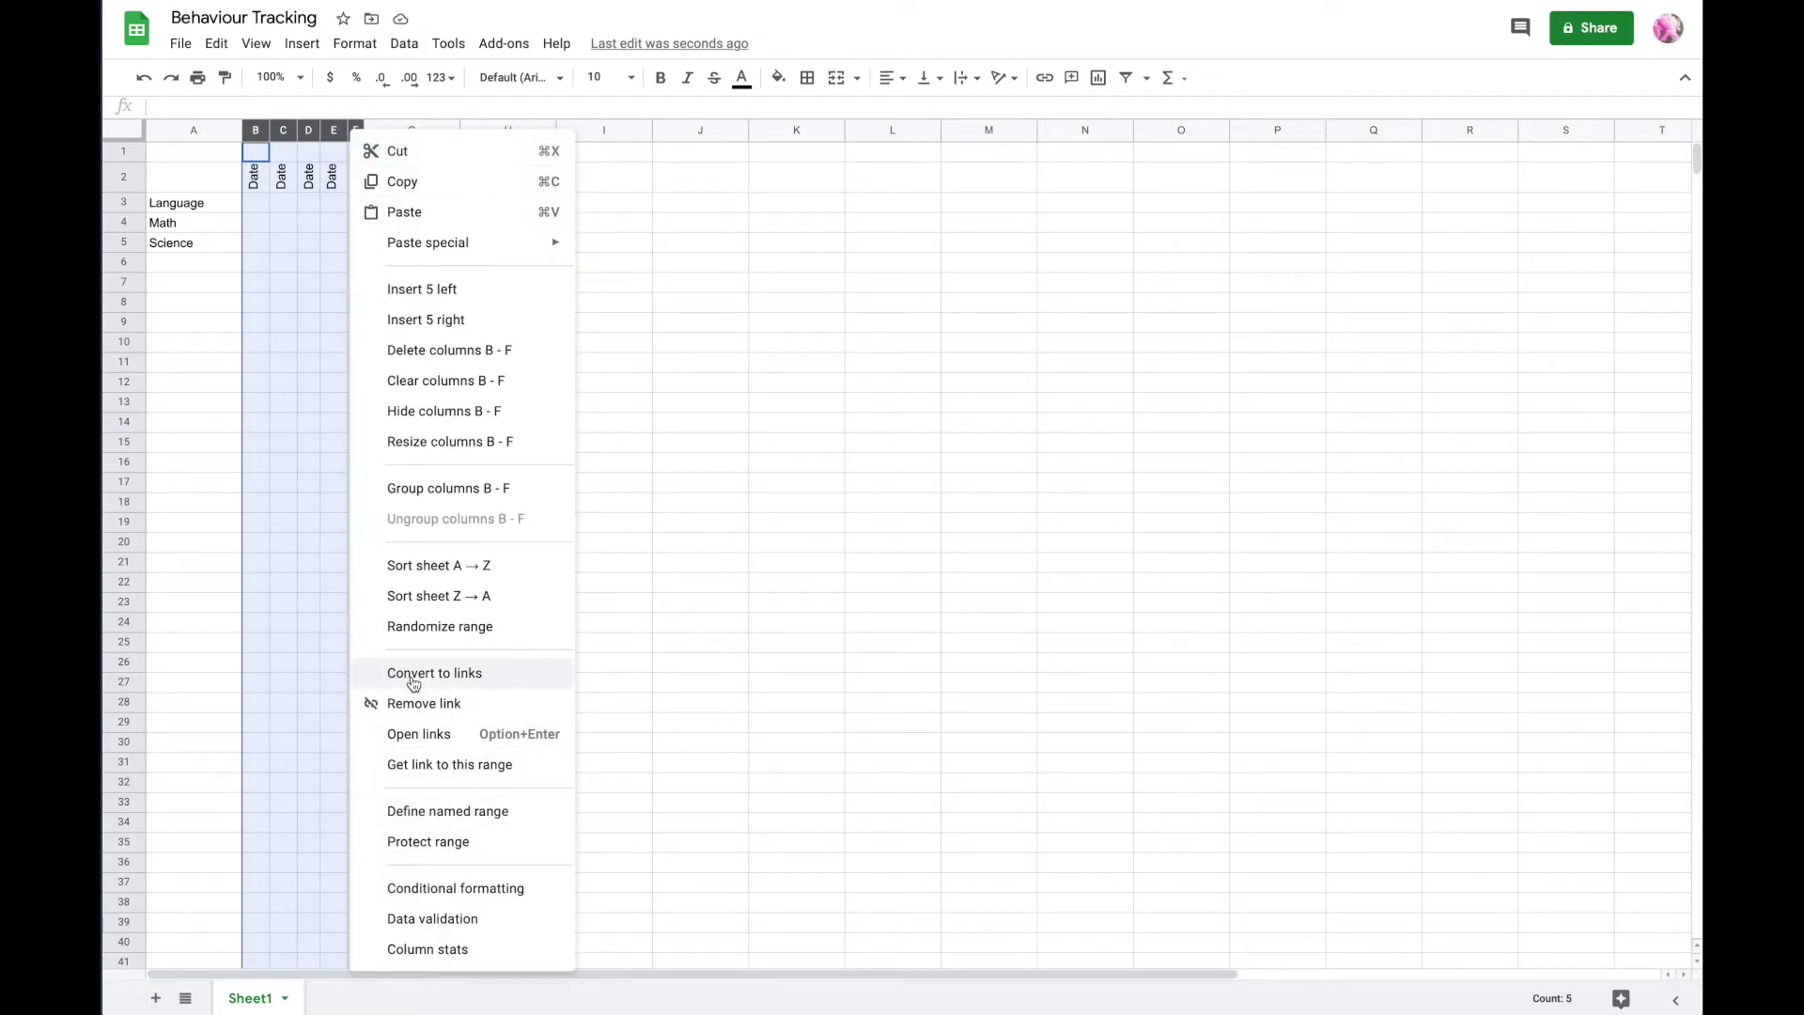
click(442, 441)
click(758, 540)
click(928, 596)
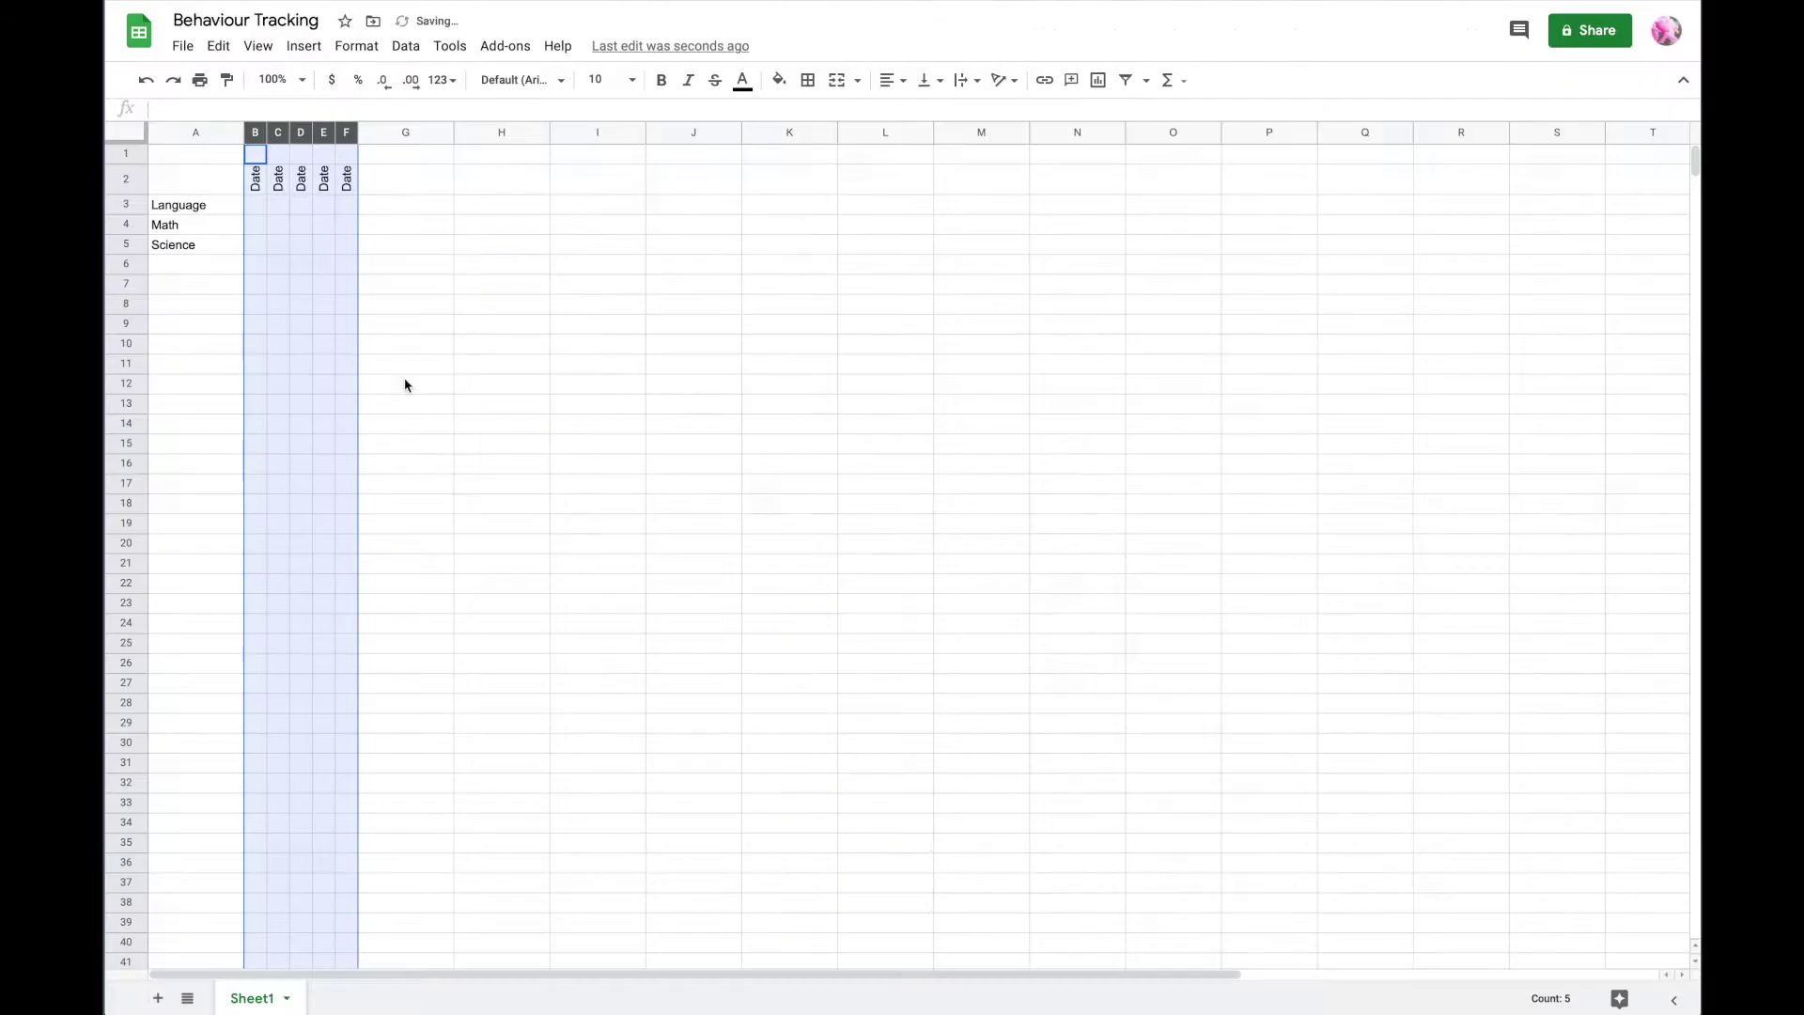
- Enter the heading "Comments" in cell G2, beside the last "Date" column
click(383, 357)
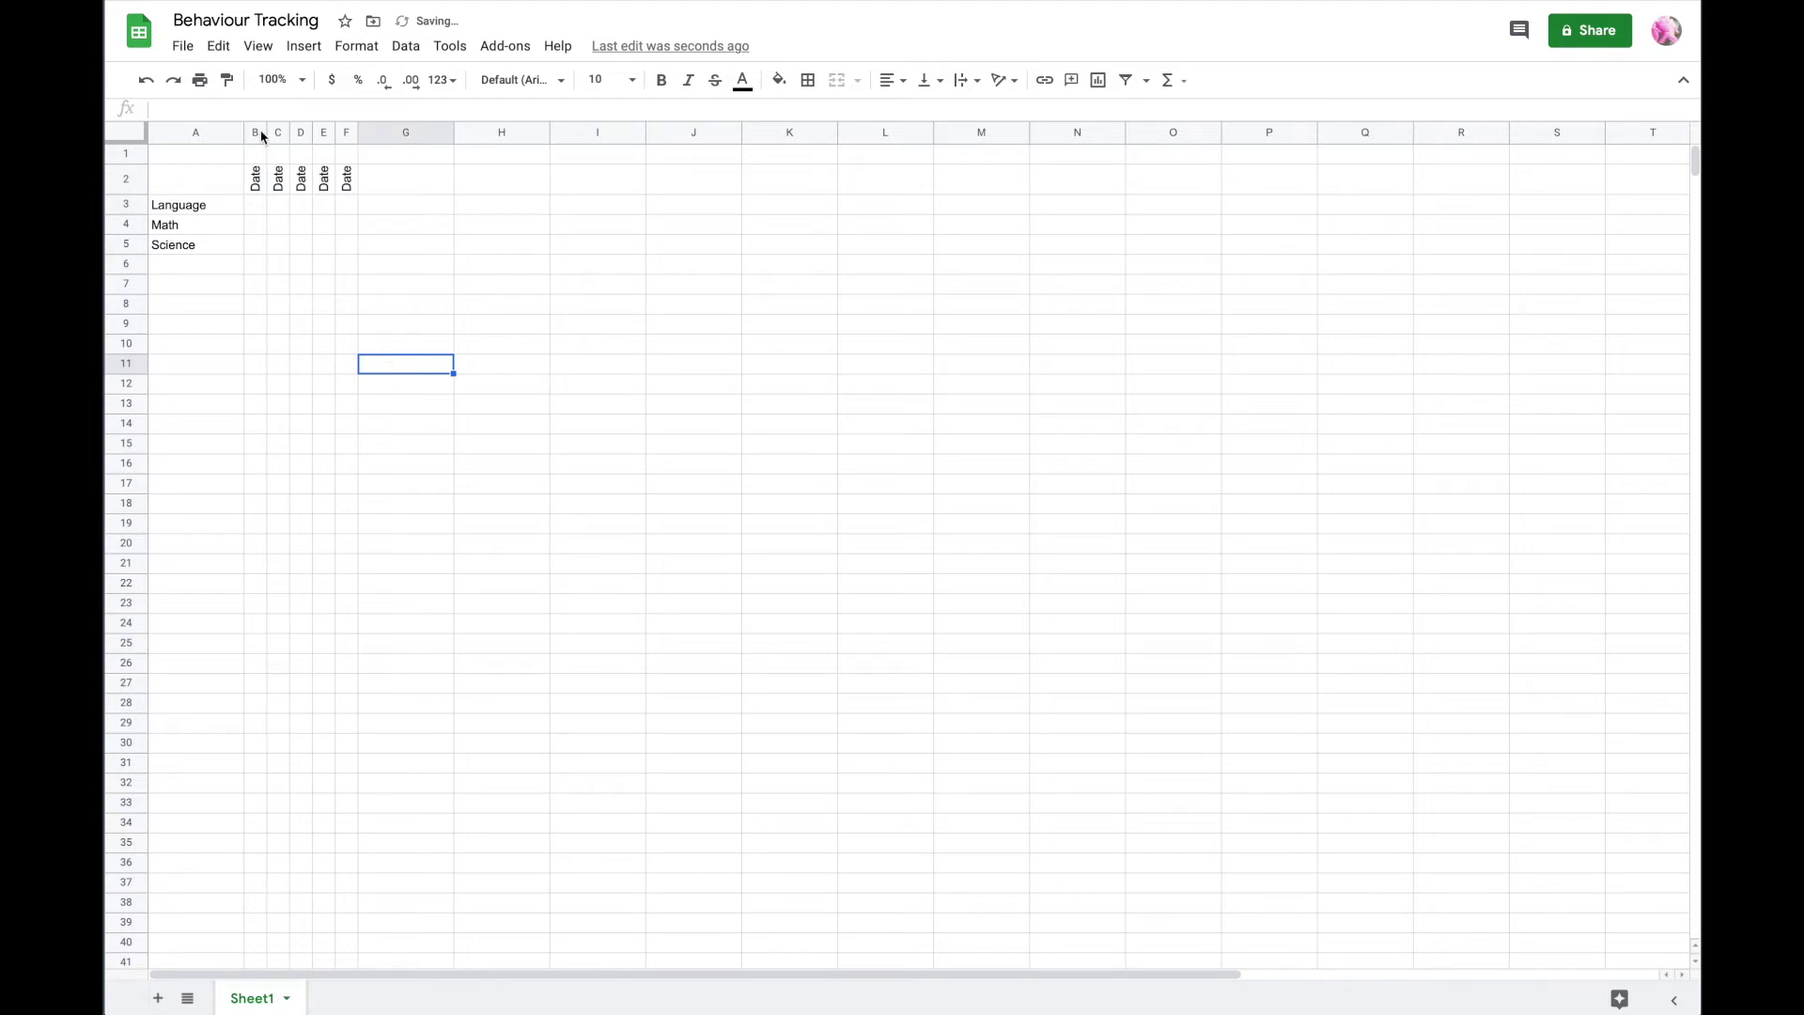
click(410, 188)
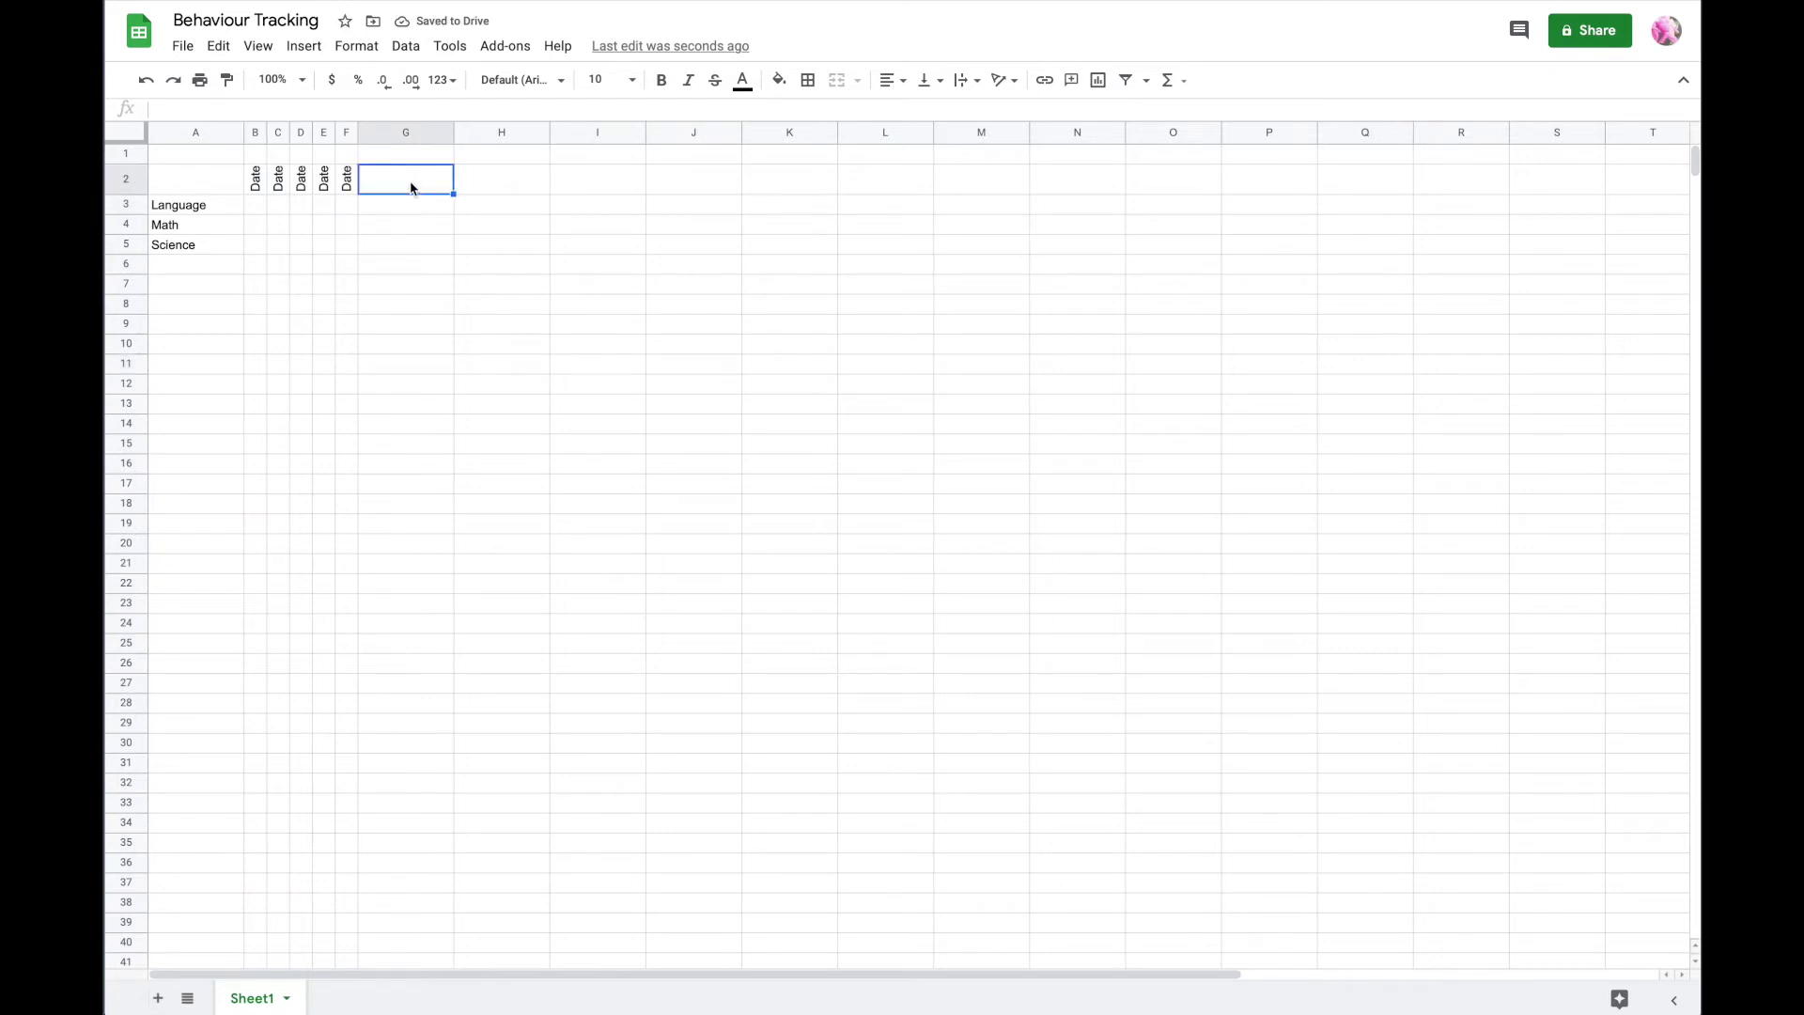
text(Comments)
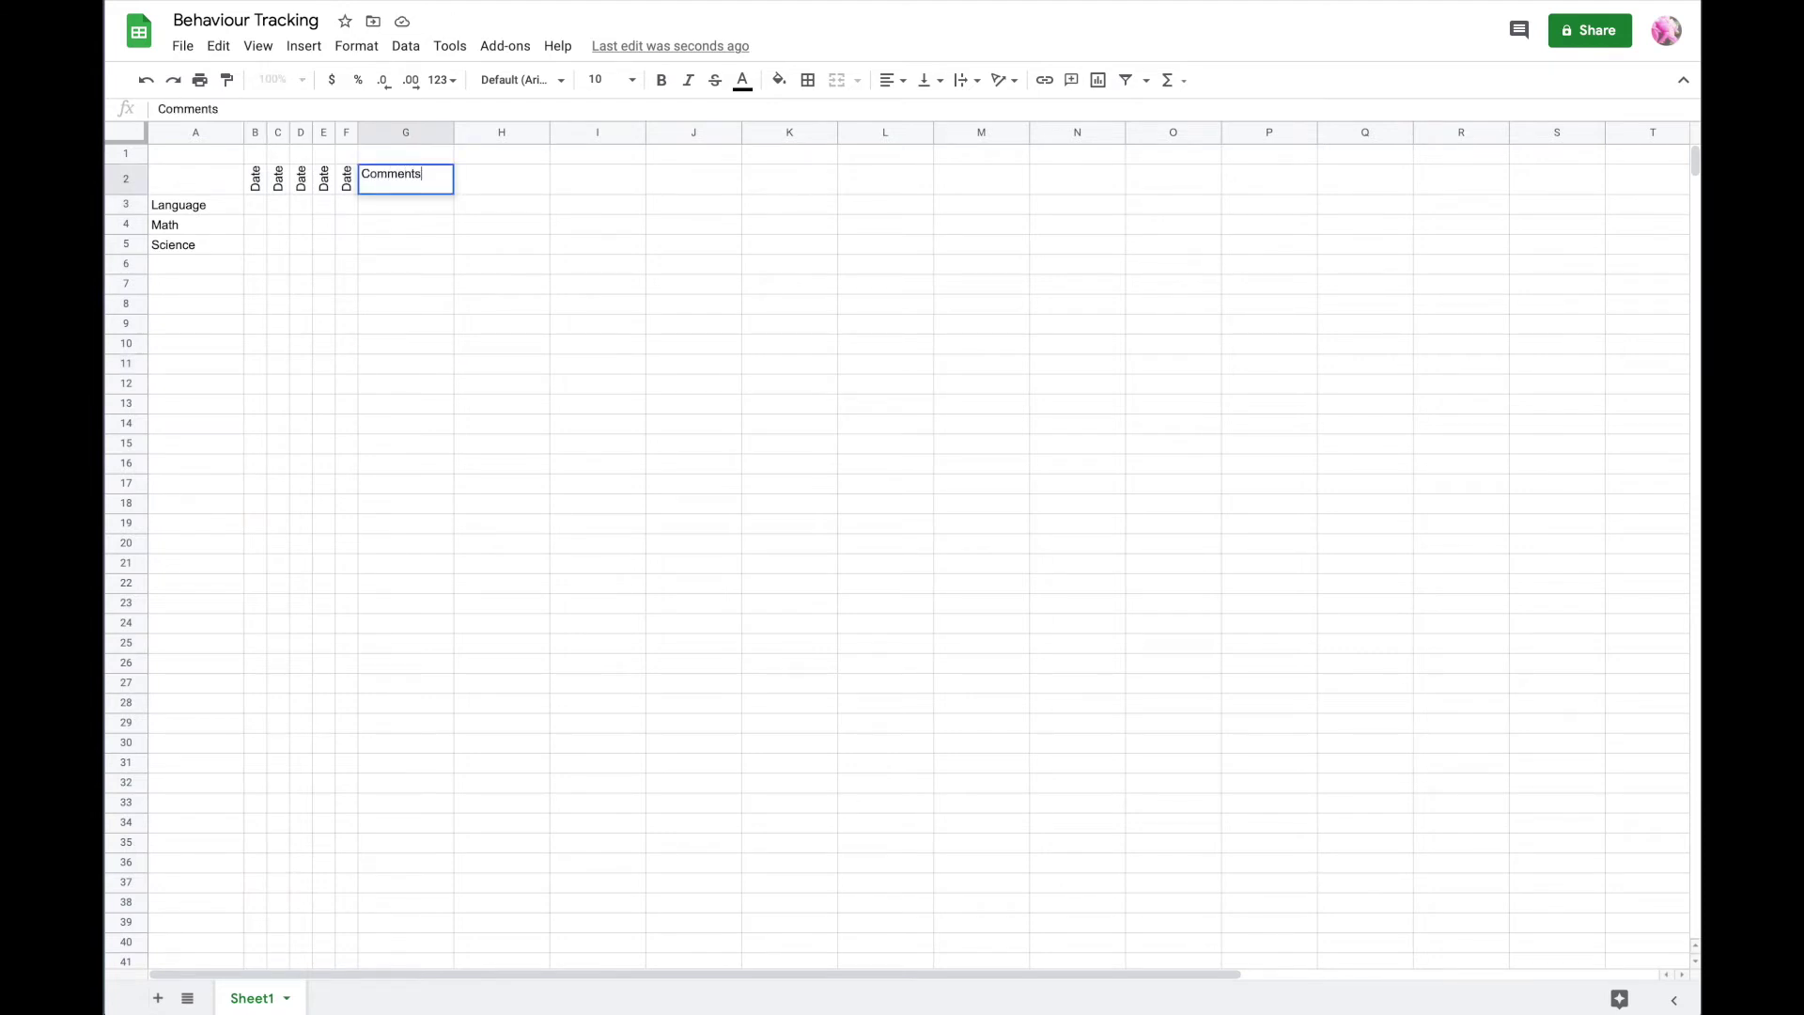
- Copy columns B to G and paste the block three times, starting at columns H, N and T
drag(255, 131, 401, 139)
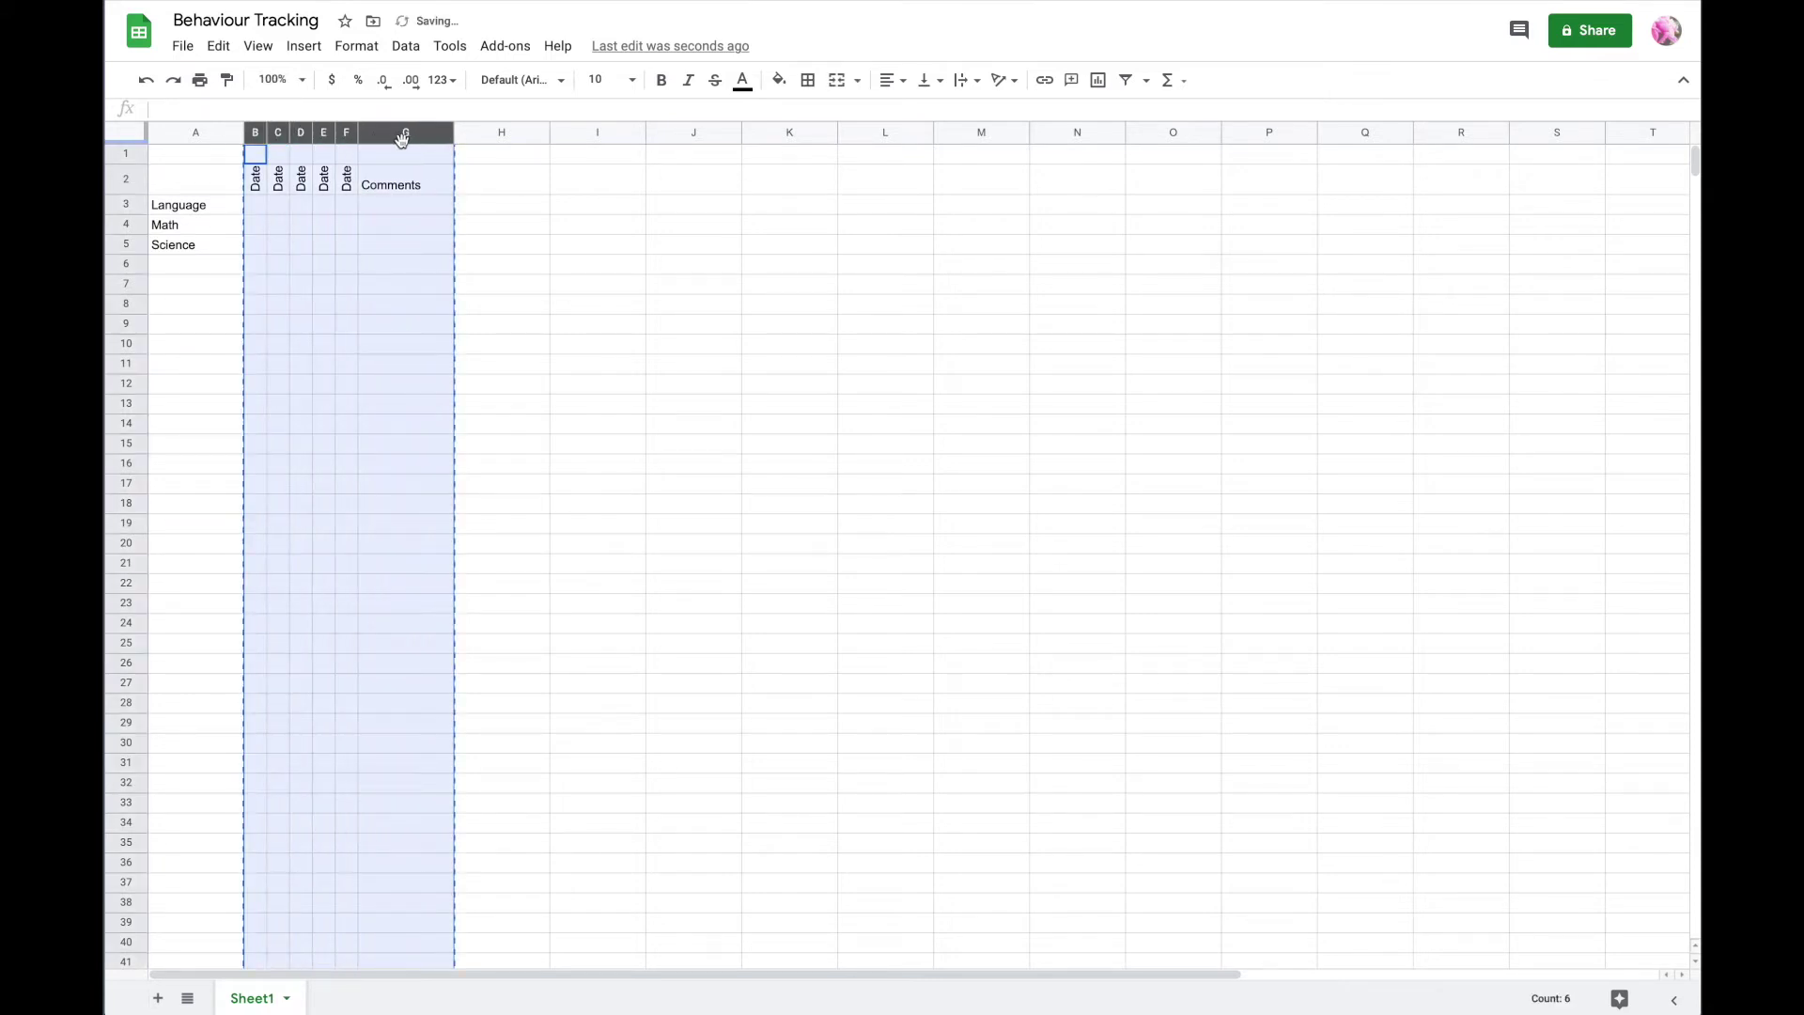
key(ctrl+c)
click(491, 139)
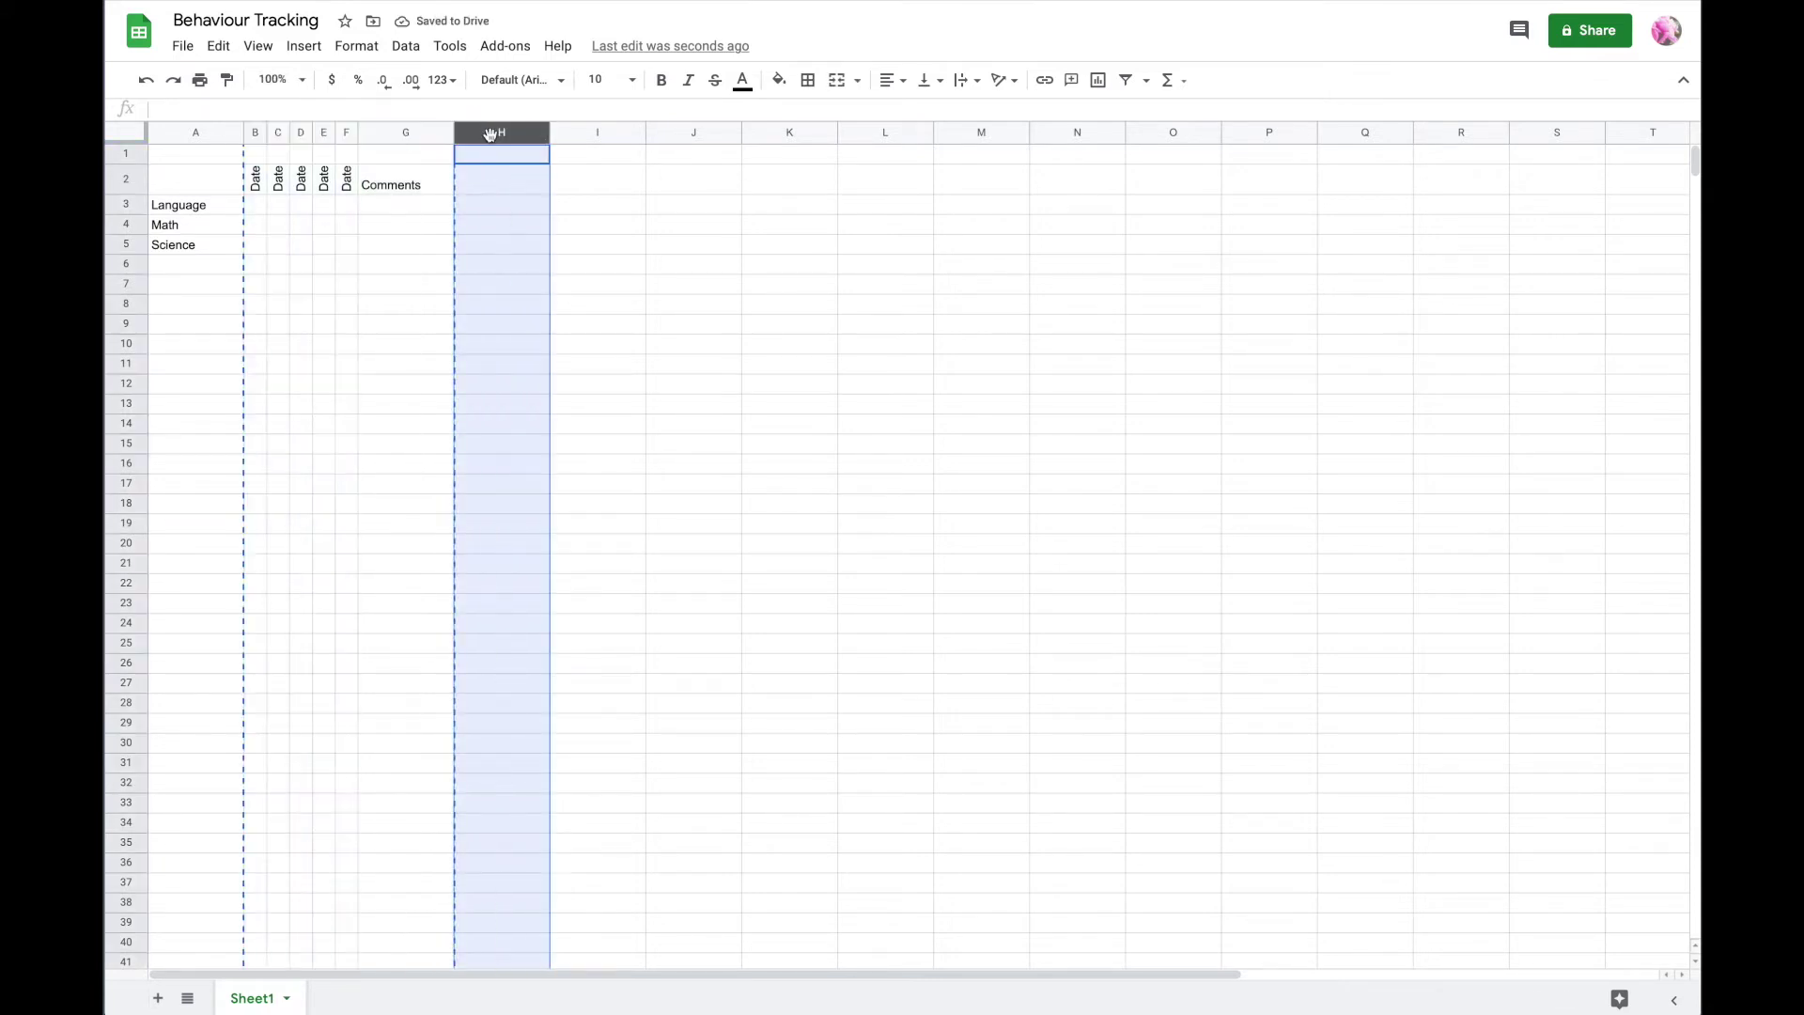
key(ctrl+v)
click(692, 132)
key(ctrl+v)
click(887, 132)
key(ctrl+v)
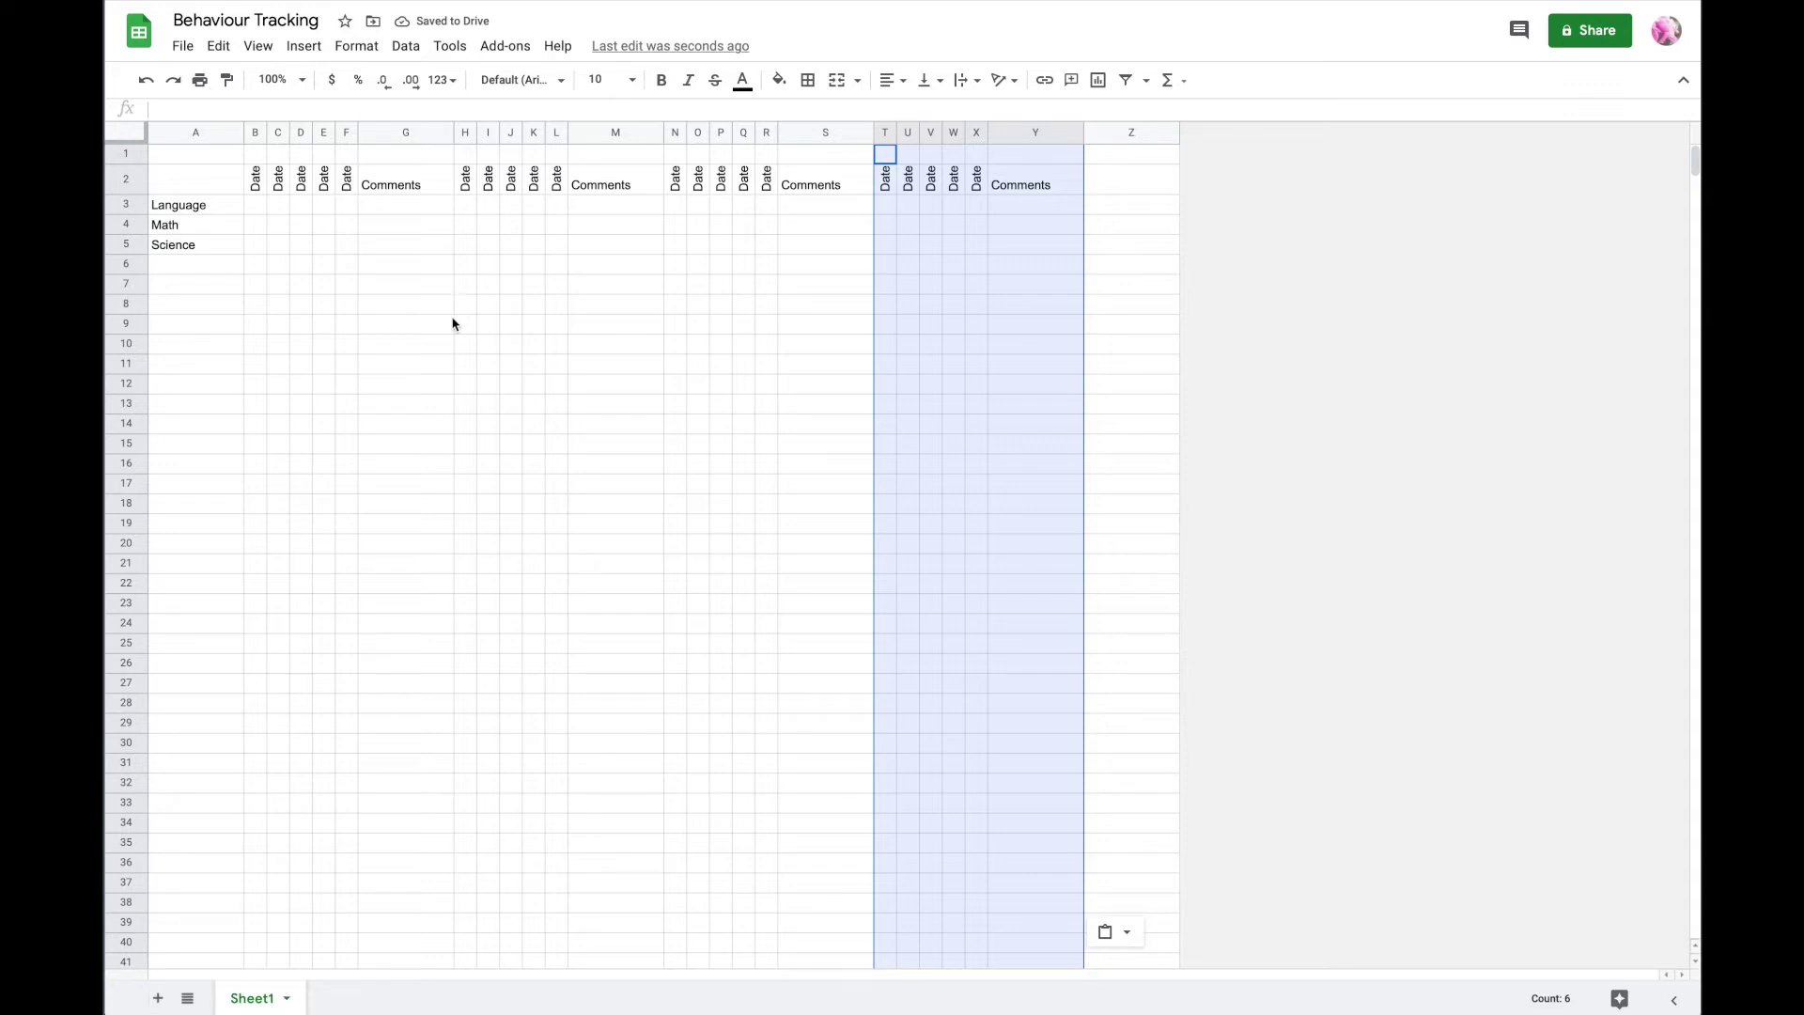
- Rename the sheet Sheet1 as "January 2021"
double_click(257, 1001)
text(J)
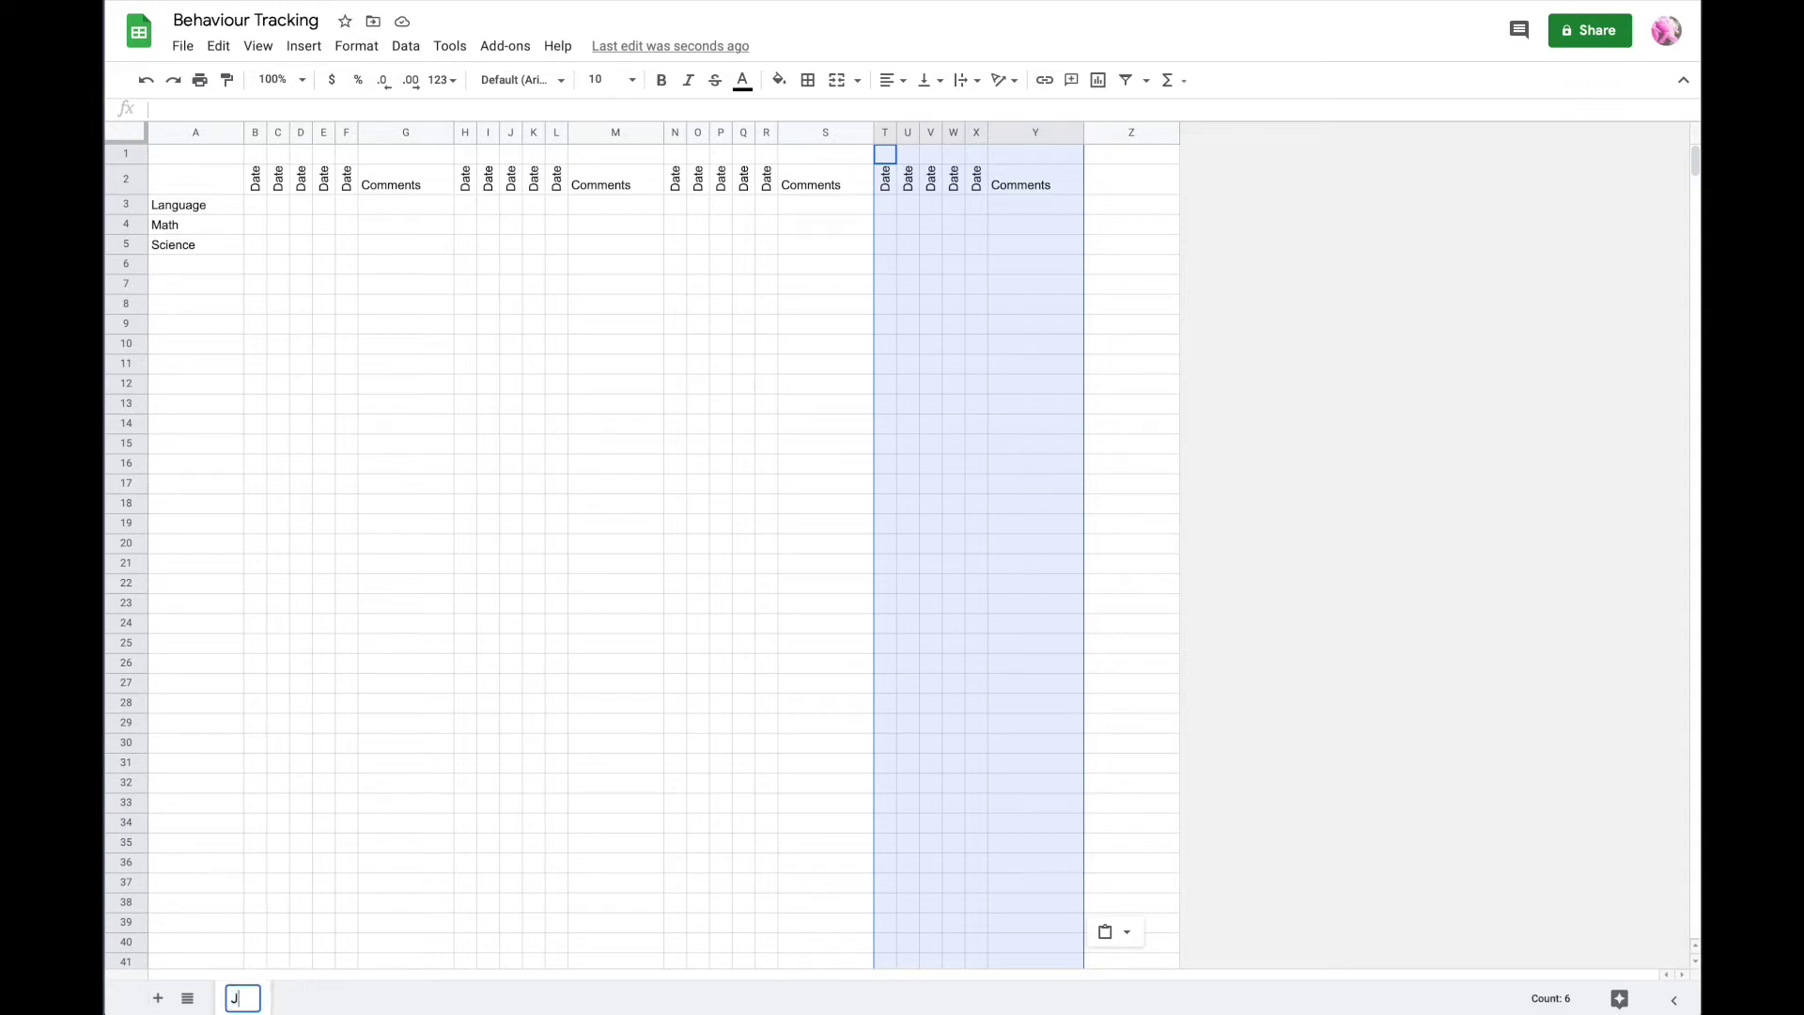
text(angary 2021)
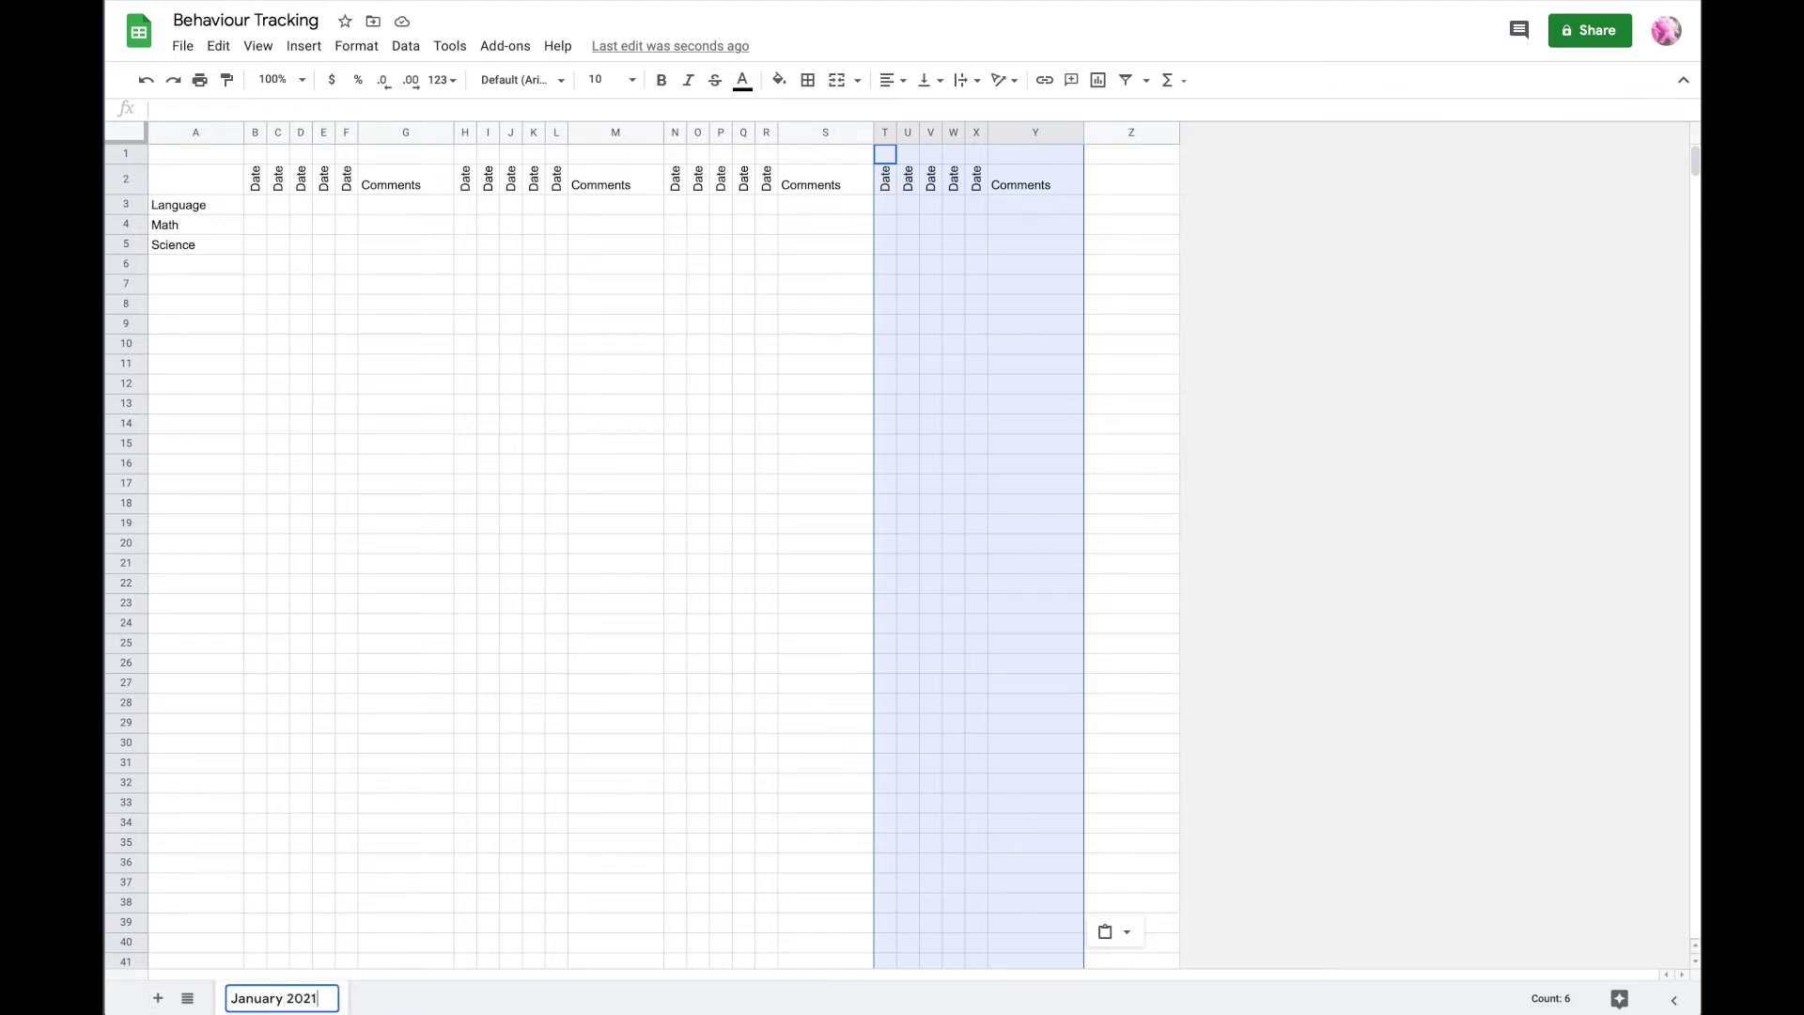
key(Return)
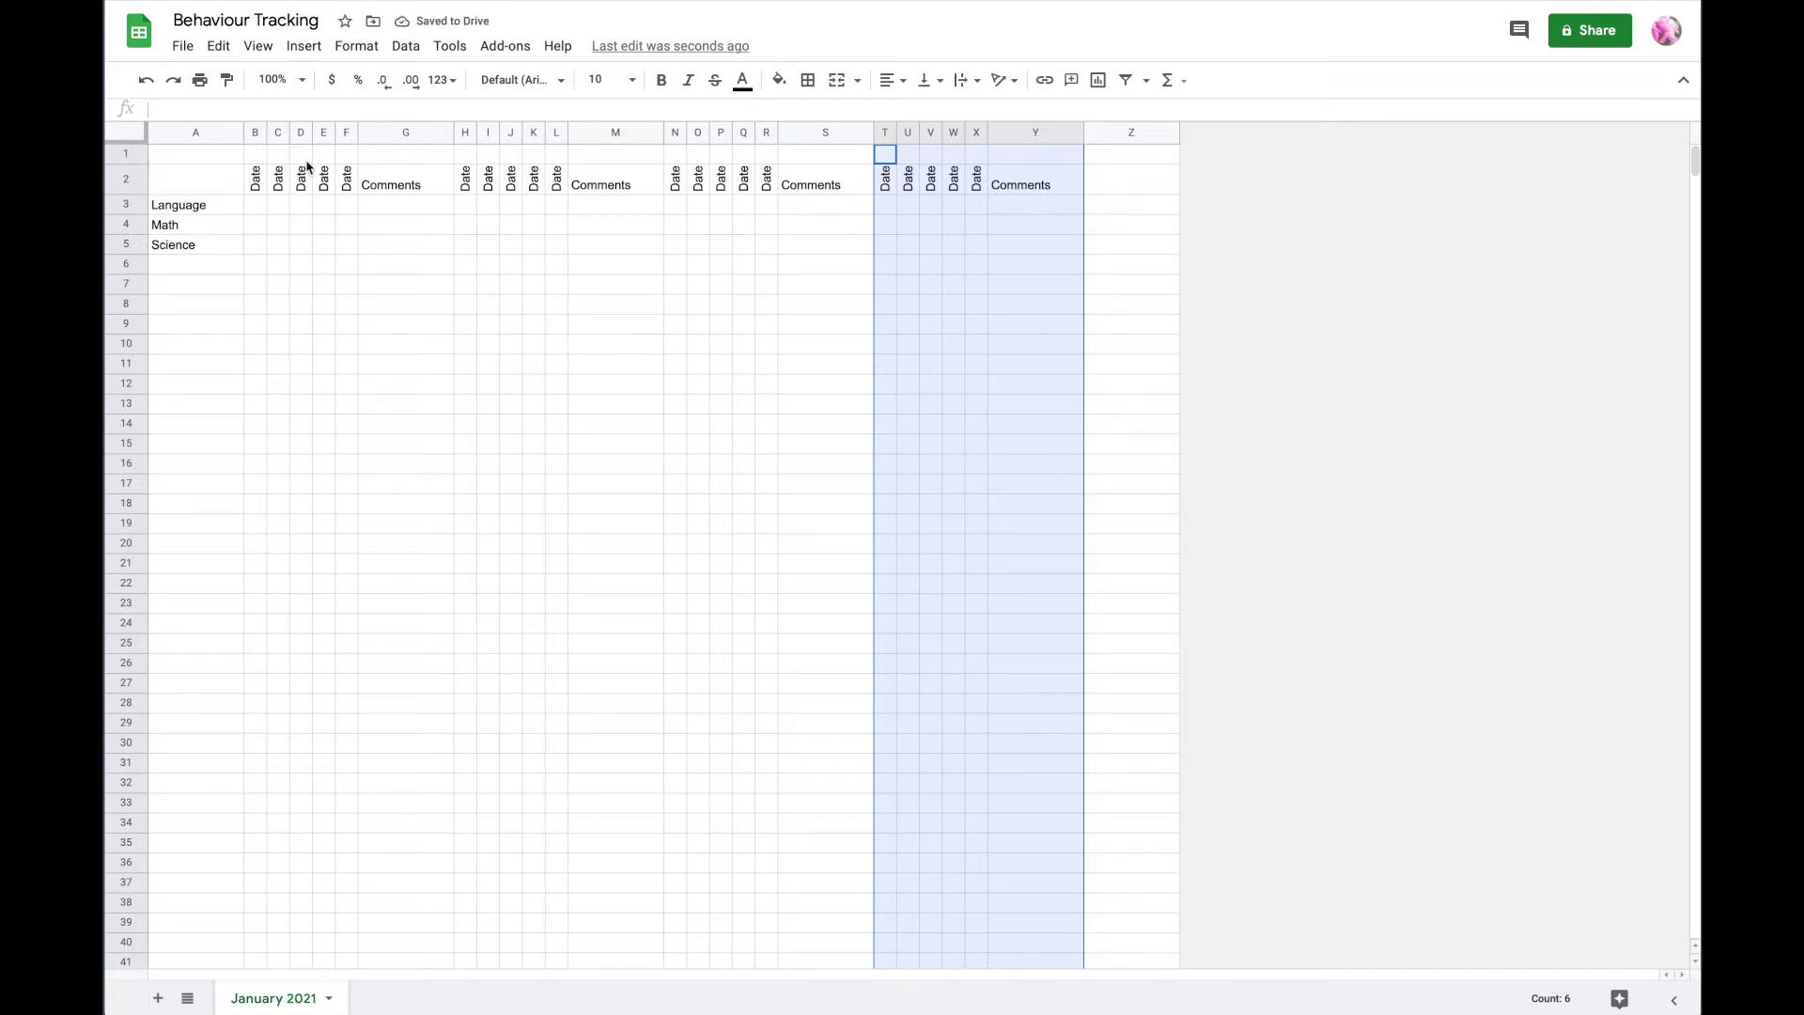
- Merge cells A1 to Y1 and enter "Student's Name" in the merged cell
drag(225, 155, 1047, 162)
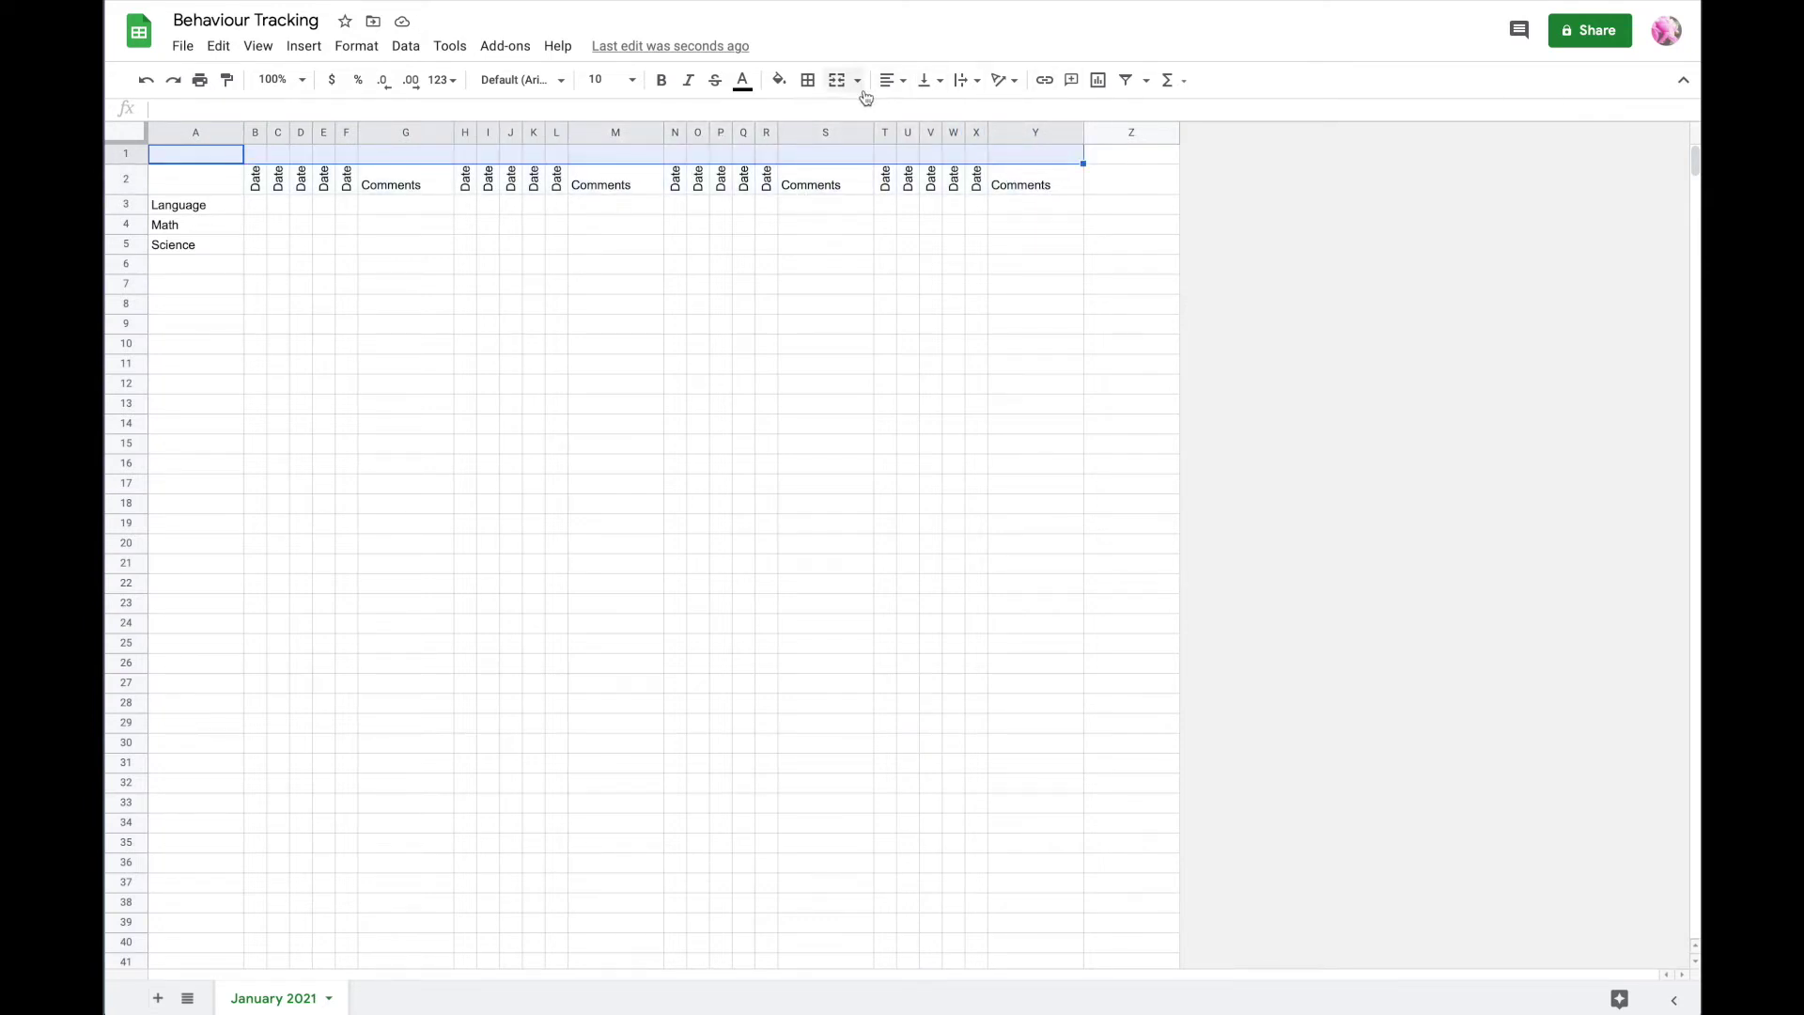
click(837, 82)
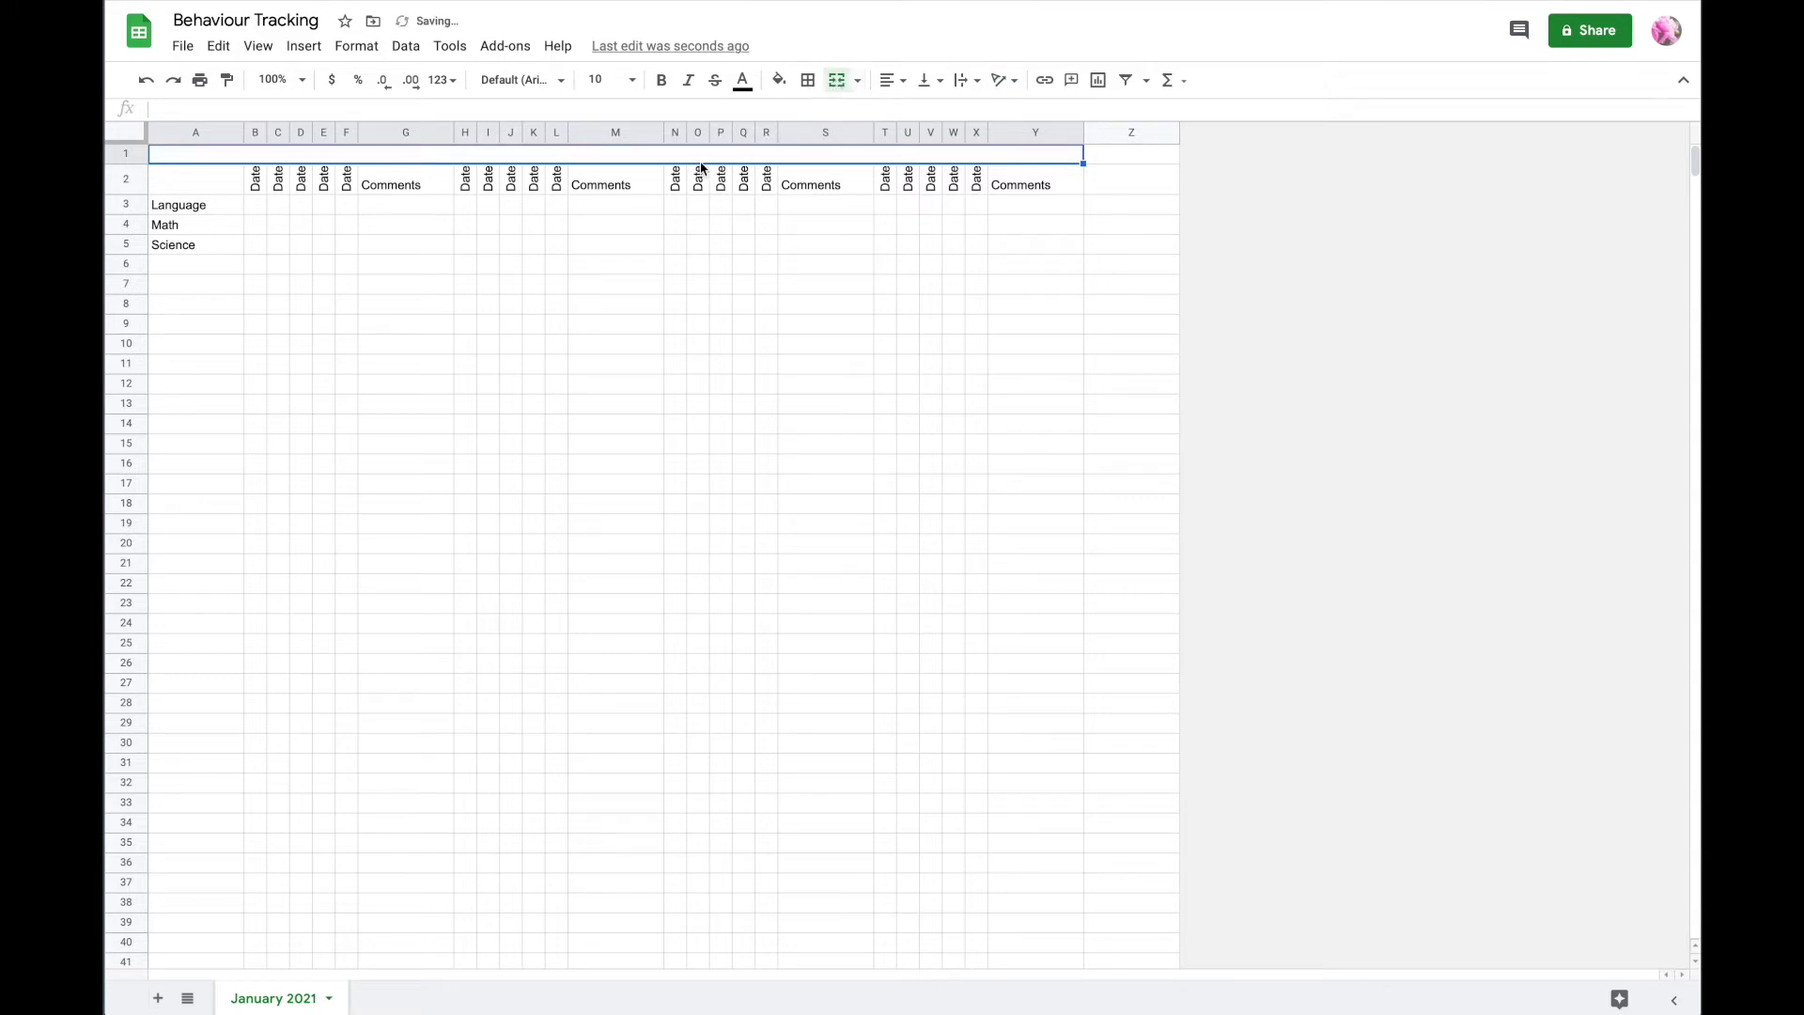
text(STudent)
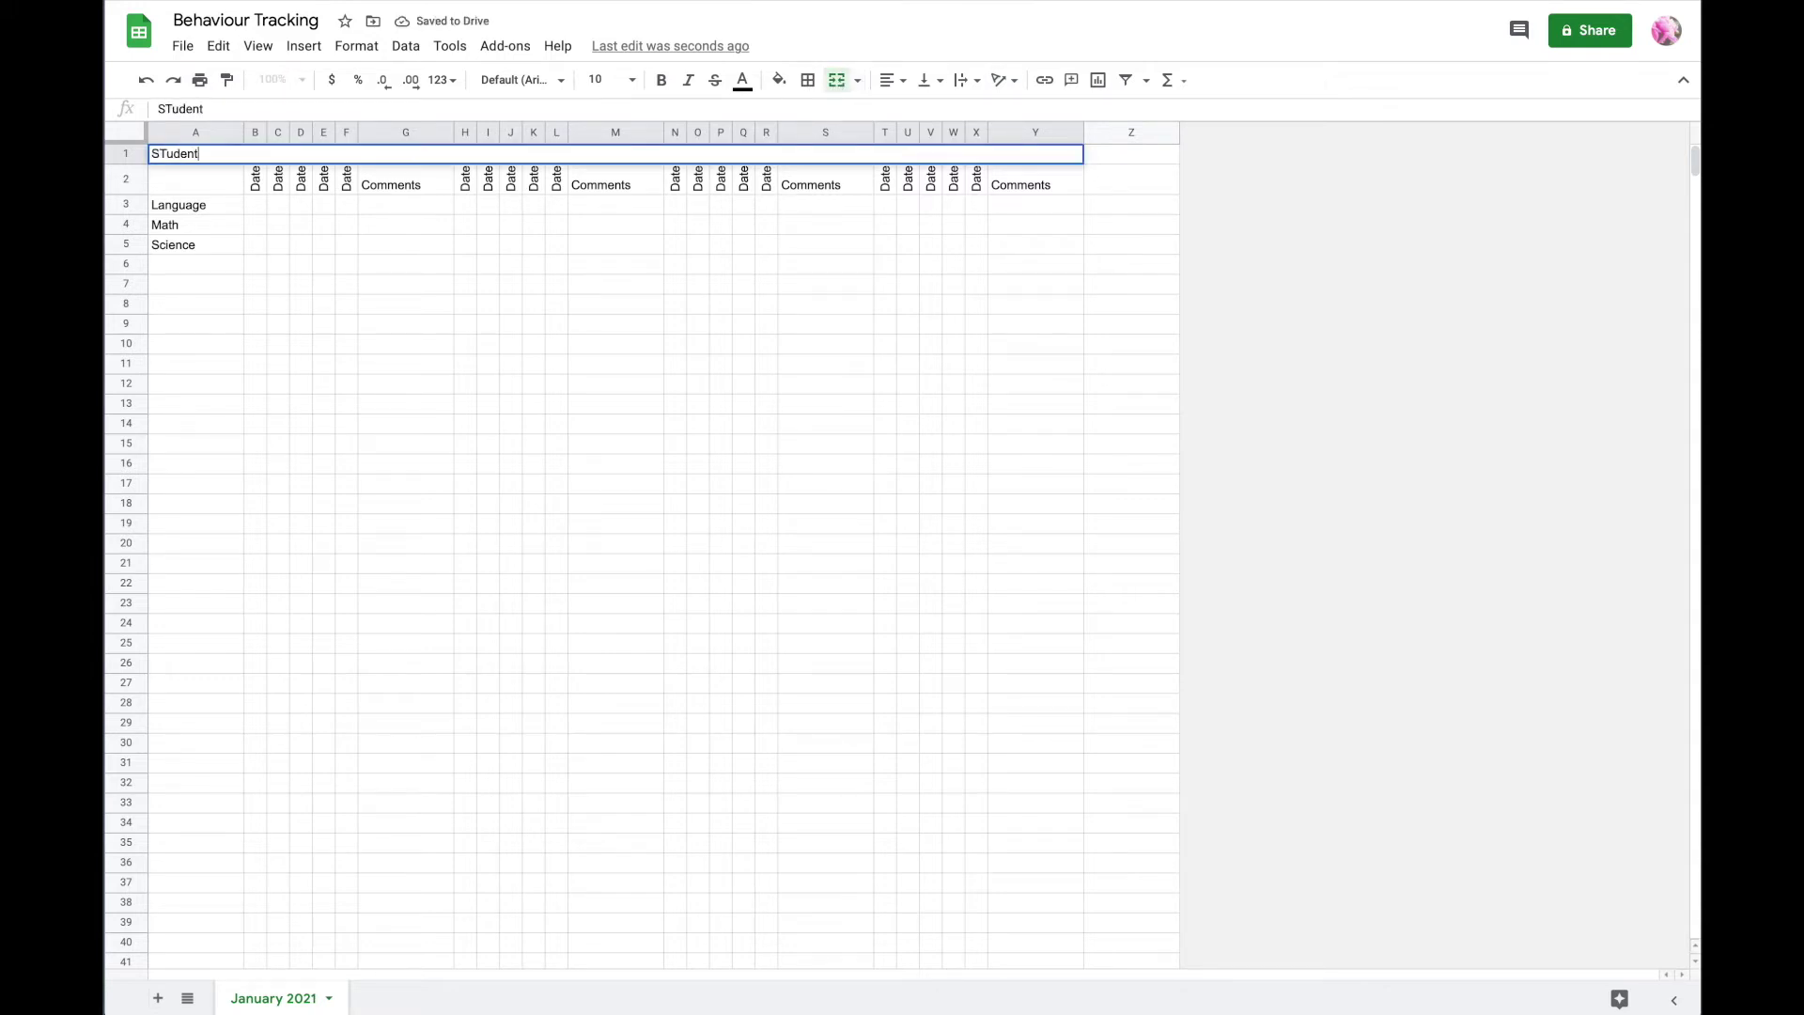
key(BackSpace)
text(tudent)
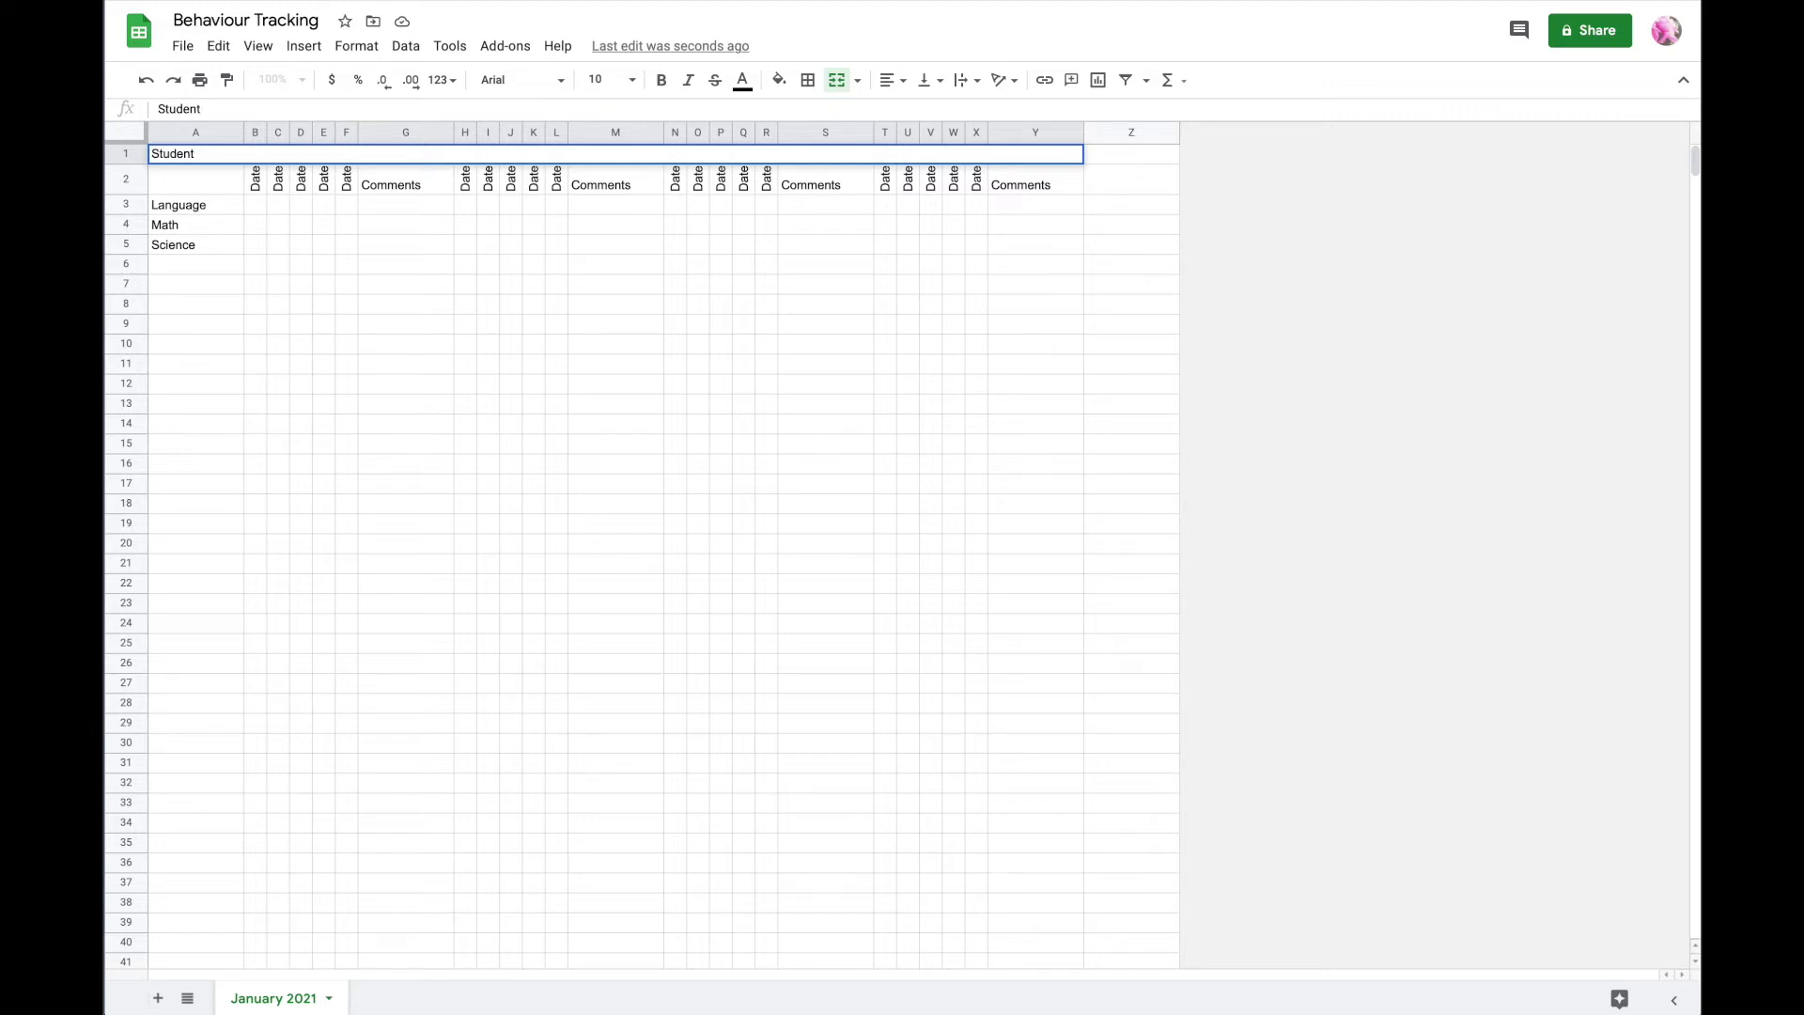
text('s Name)
key(Return)
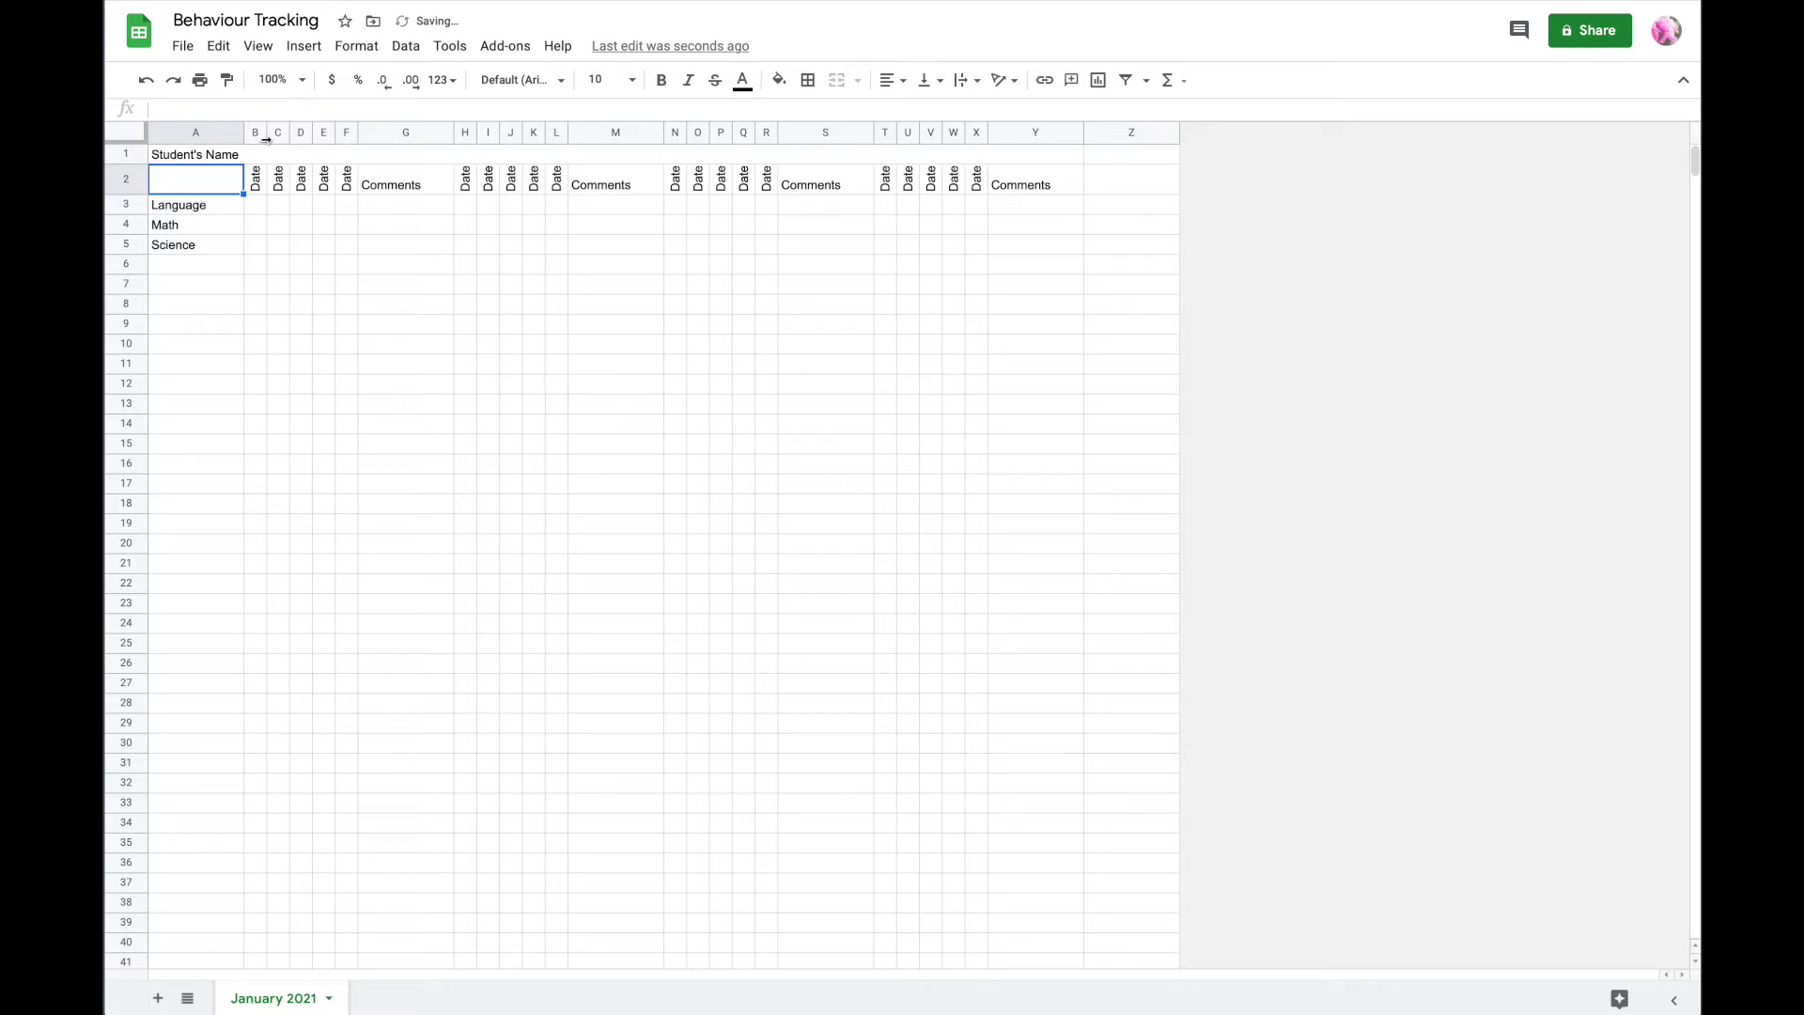
- Make row 1 taller and replace the merged cell's text with "Student's Name" and "Goal:" on separate lines
click(234, 158)
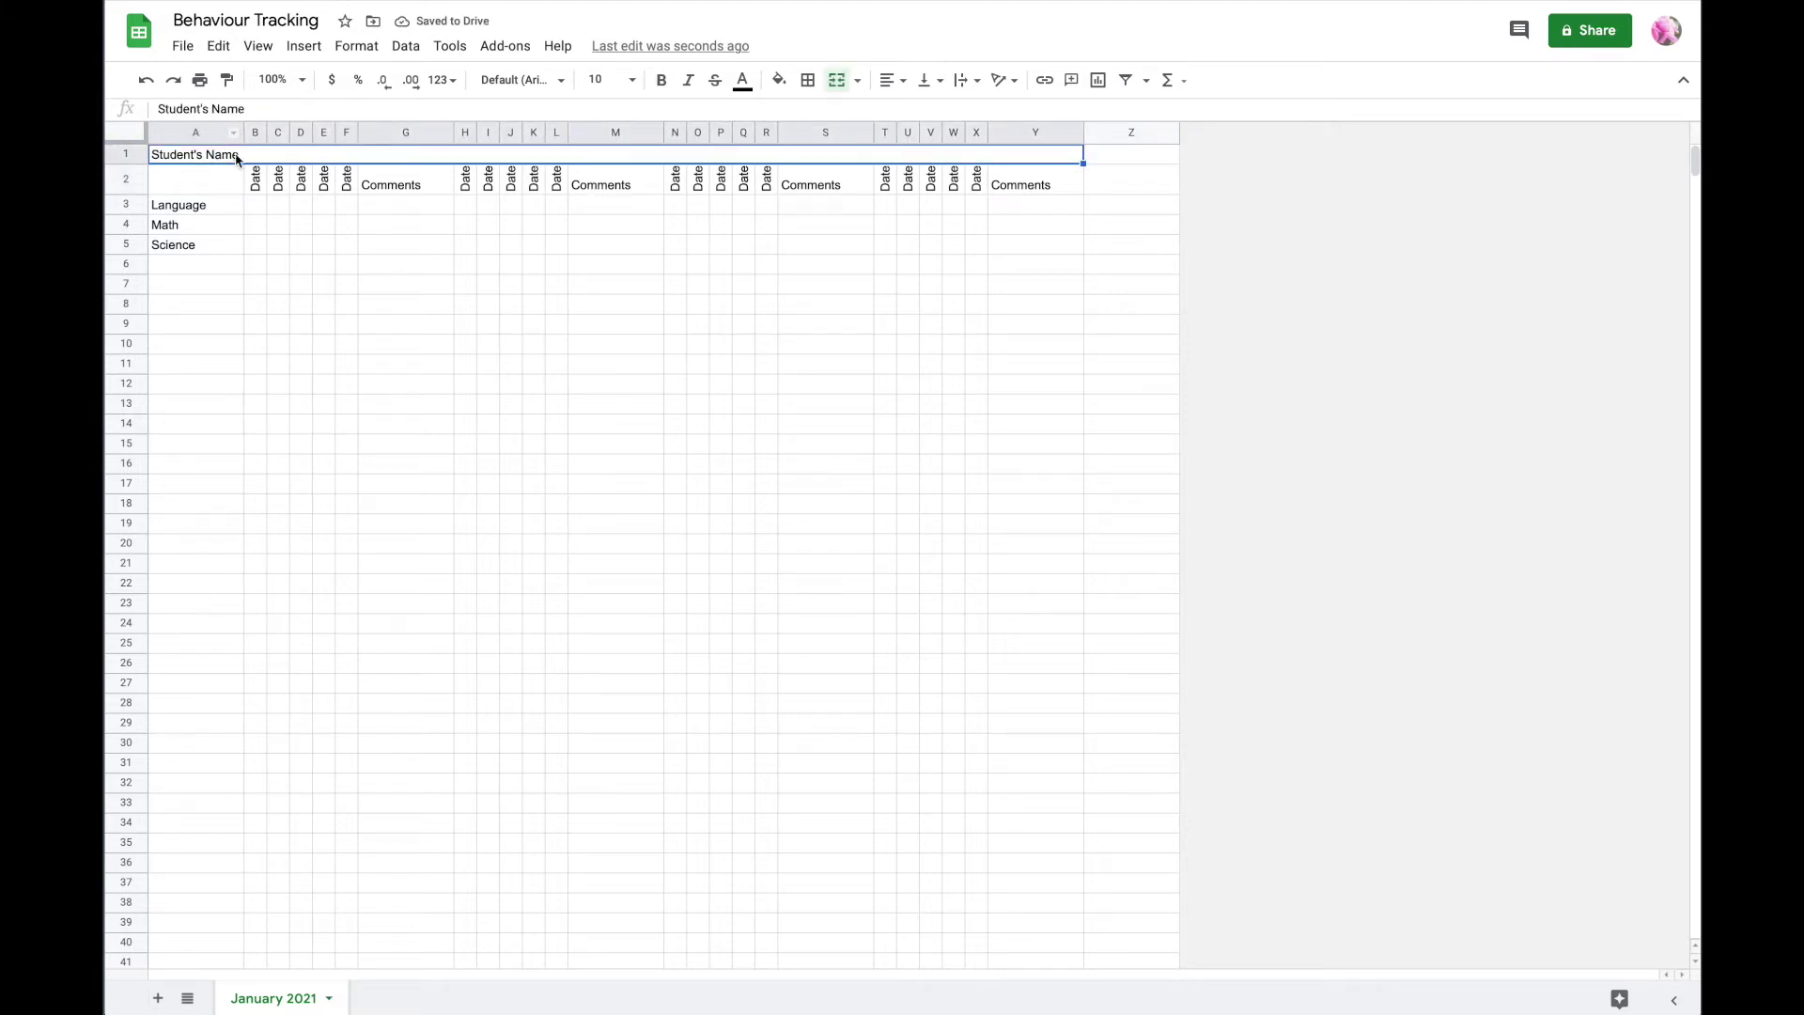
double_click(251, 157)
key(ctrl+a)
text(g)
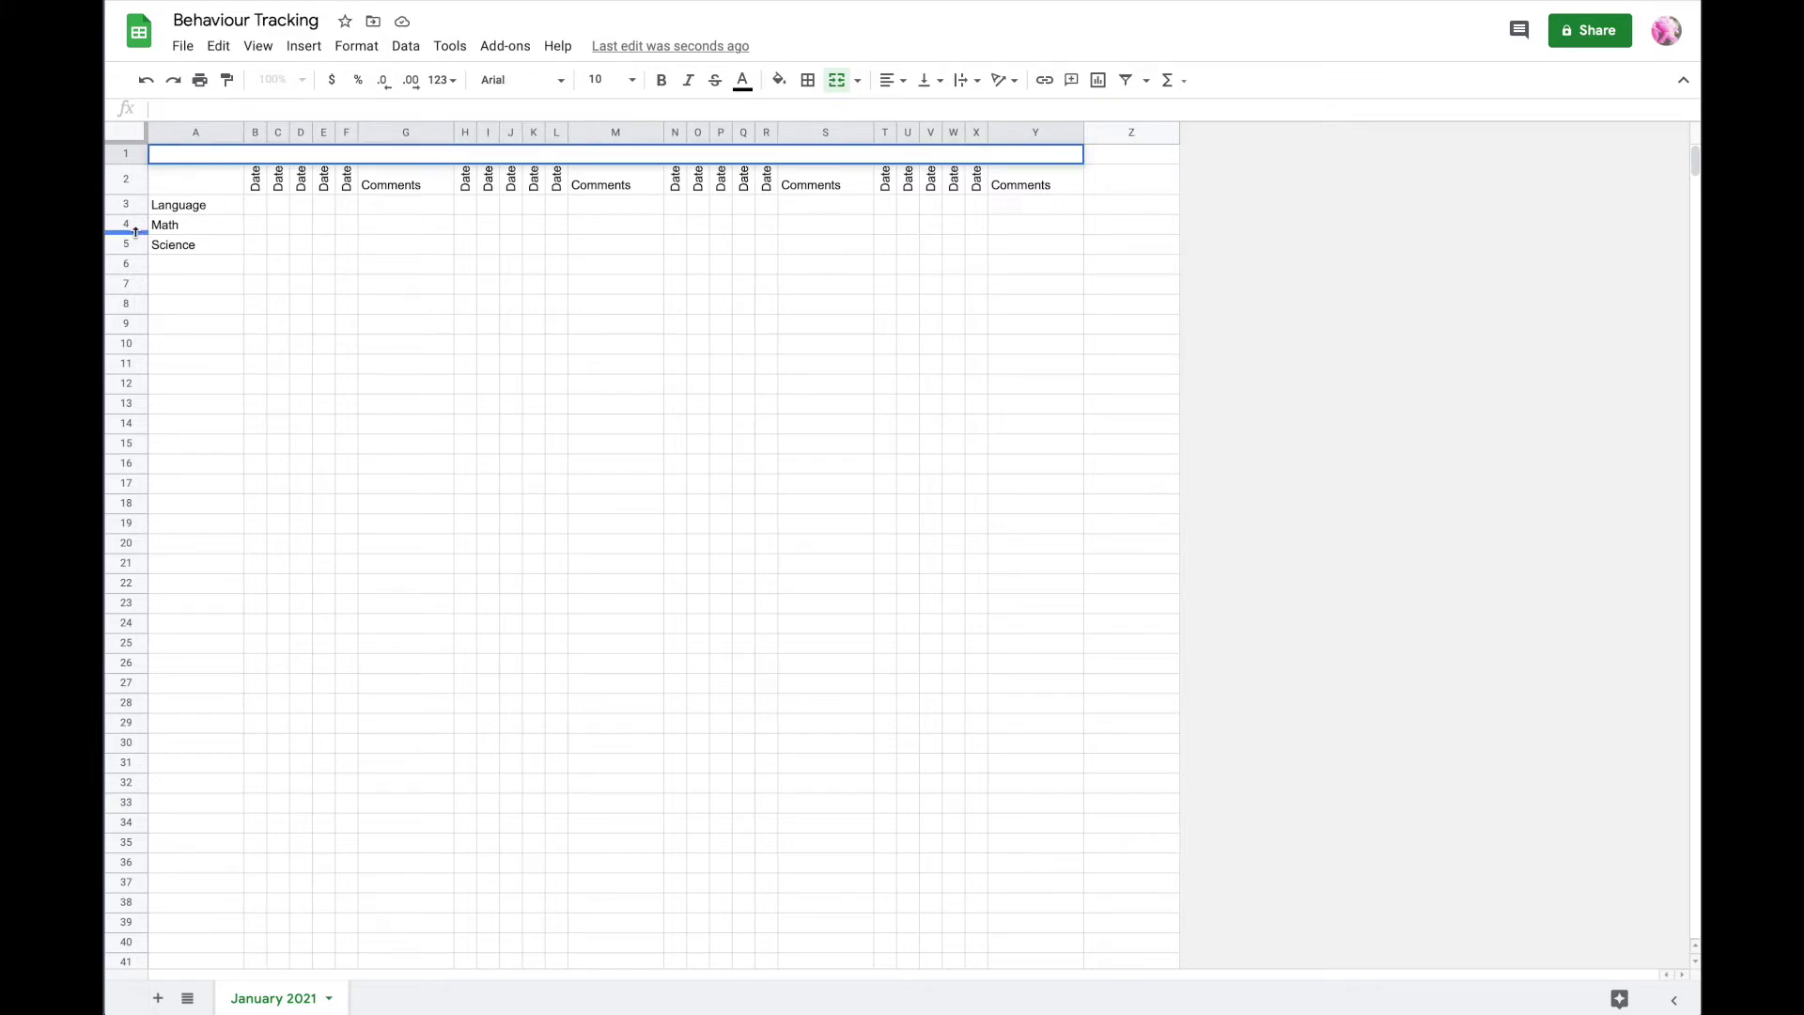
drag(131, 214, 130, 213)
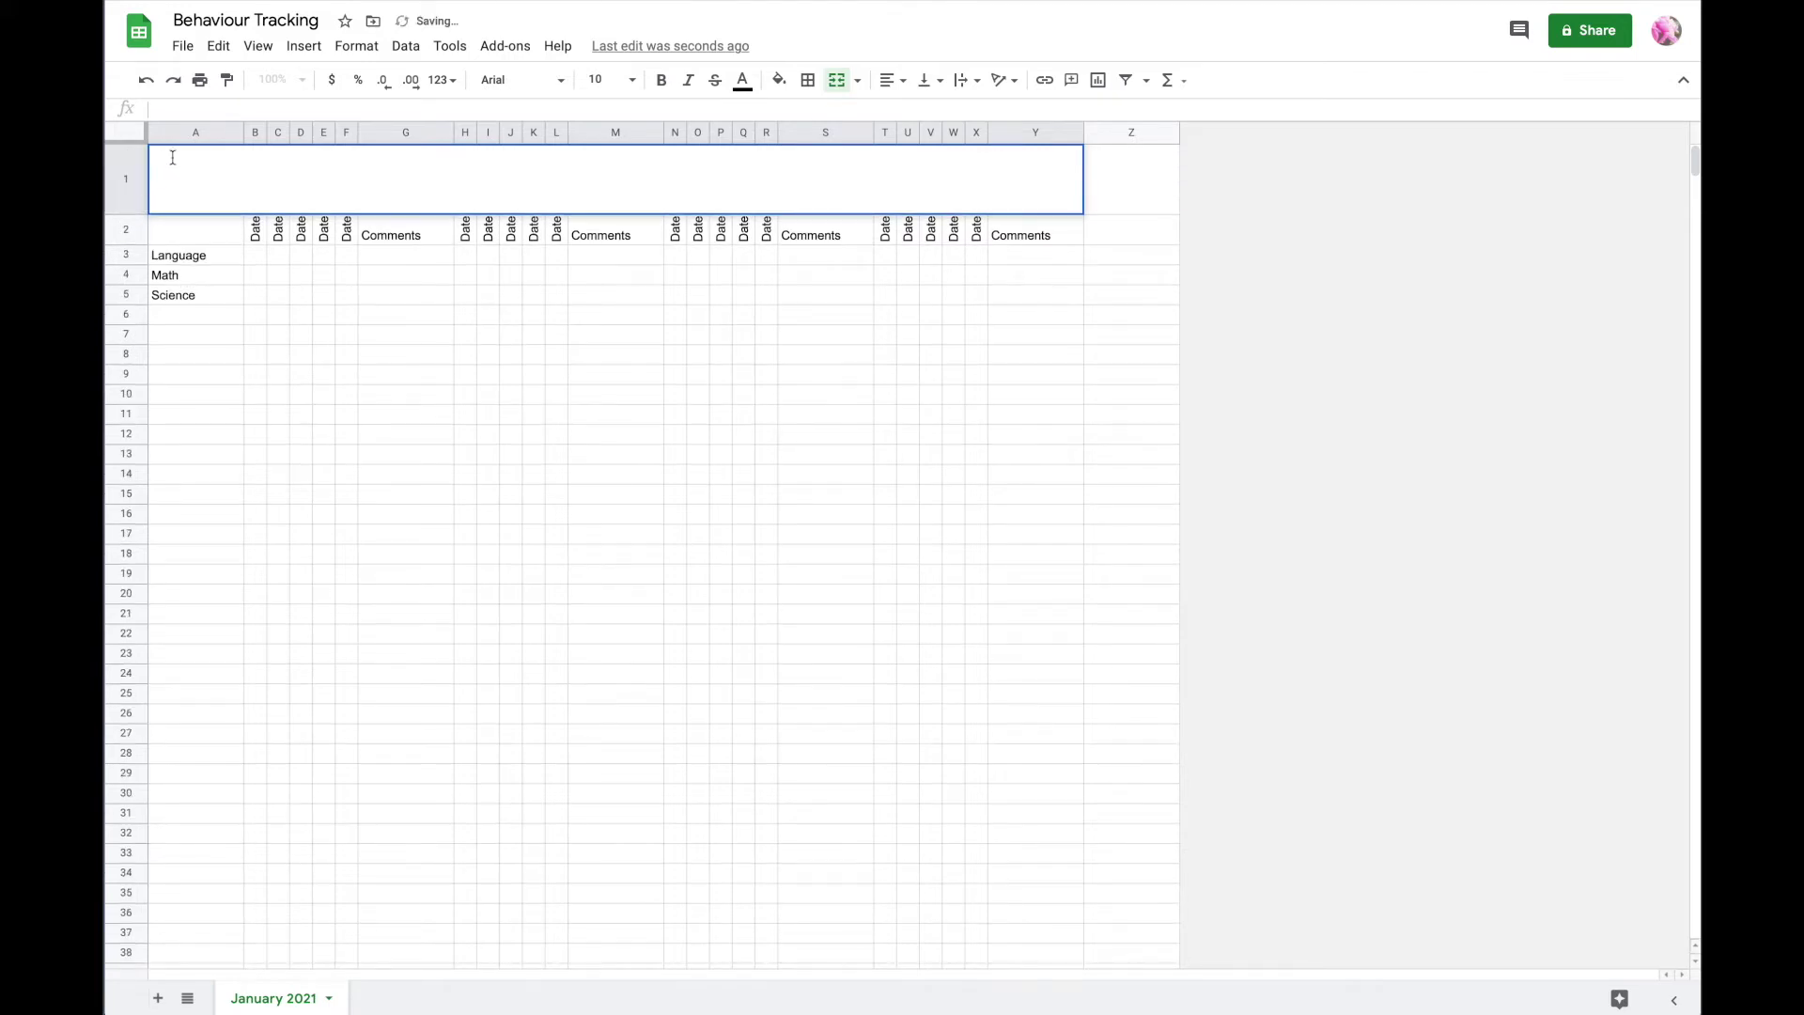
text(Studetns'ss Name)
- Set the font of the "Student's Name" line in the merged cell to Oswald
drag(239, 154, 150, 154)
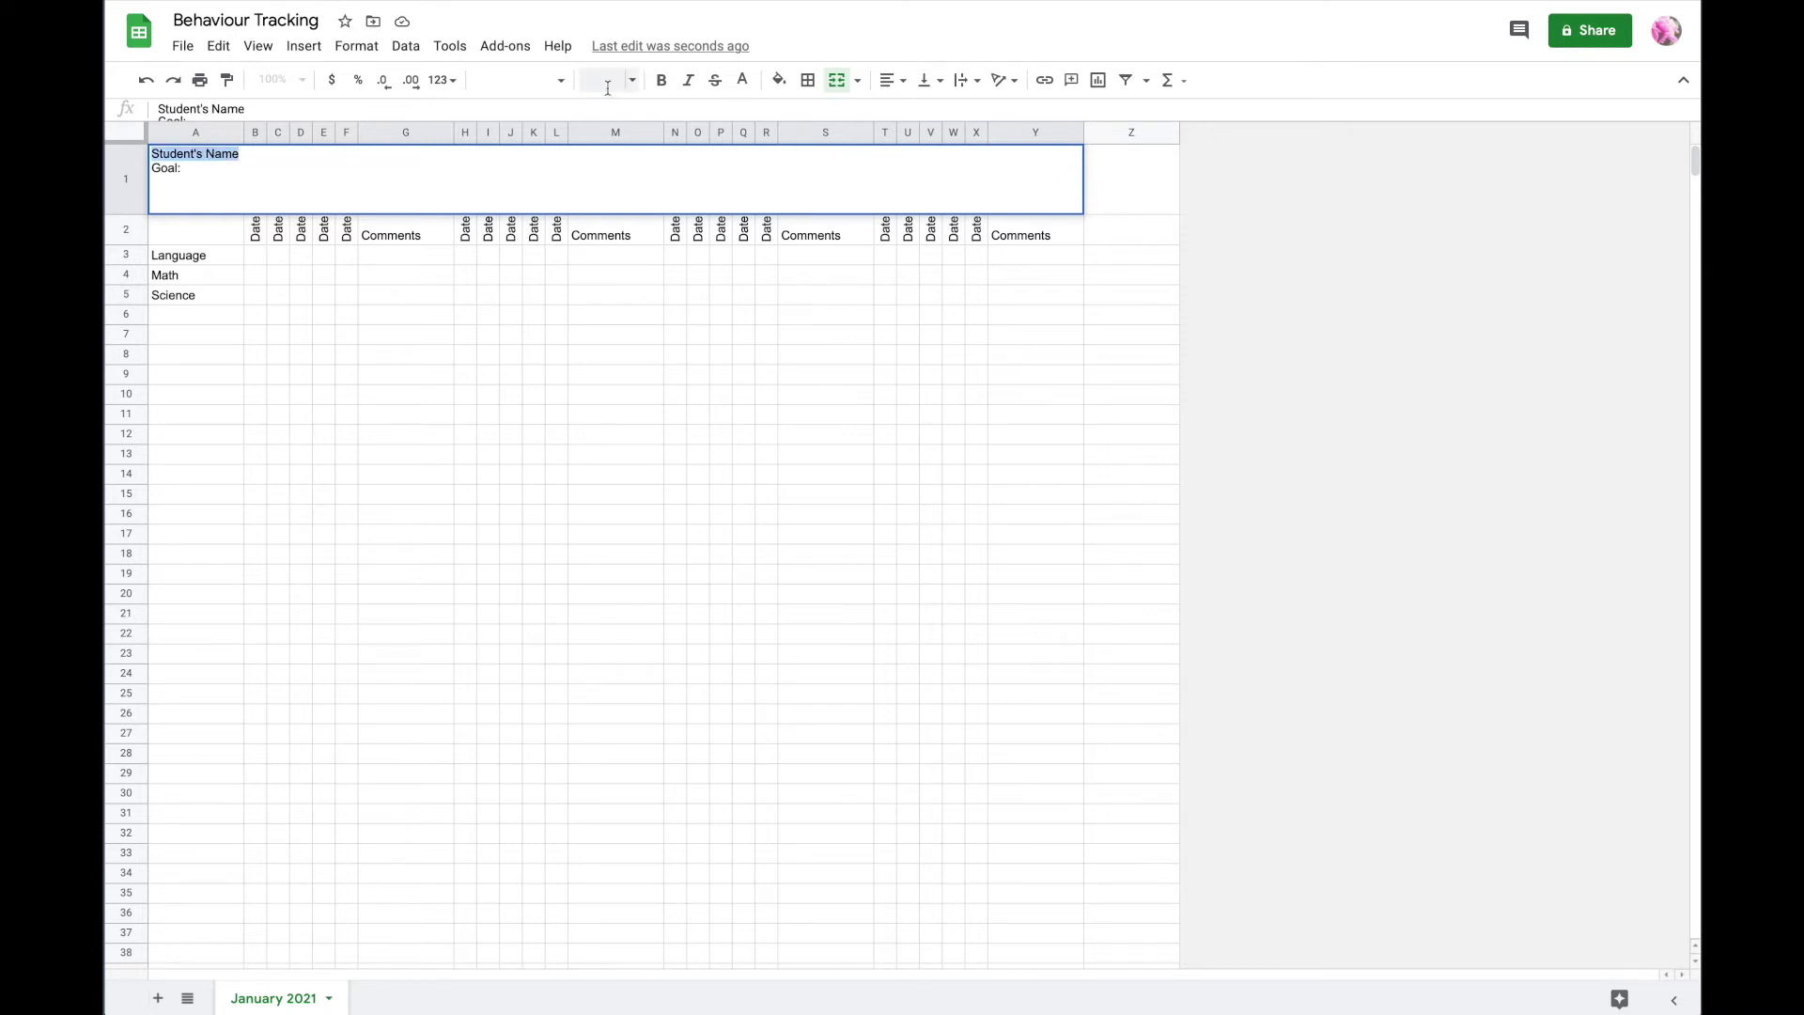
click(555, 85)
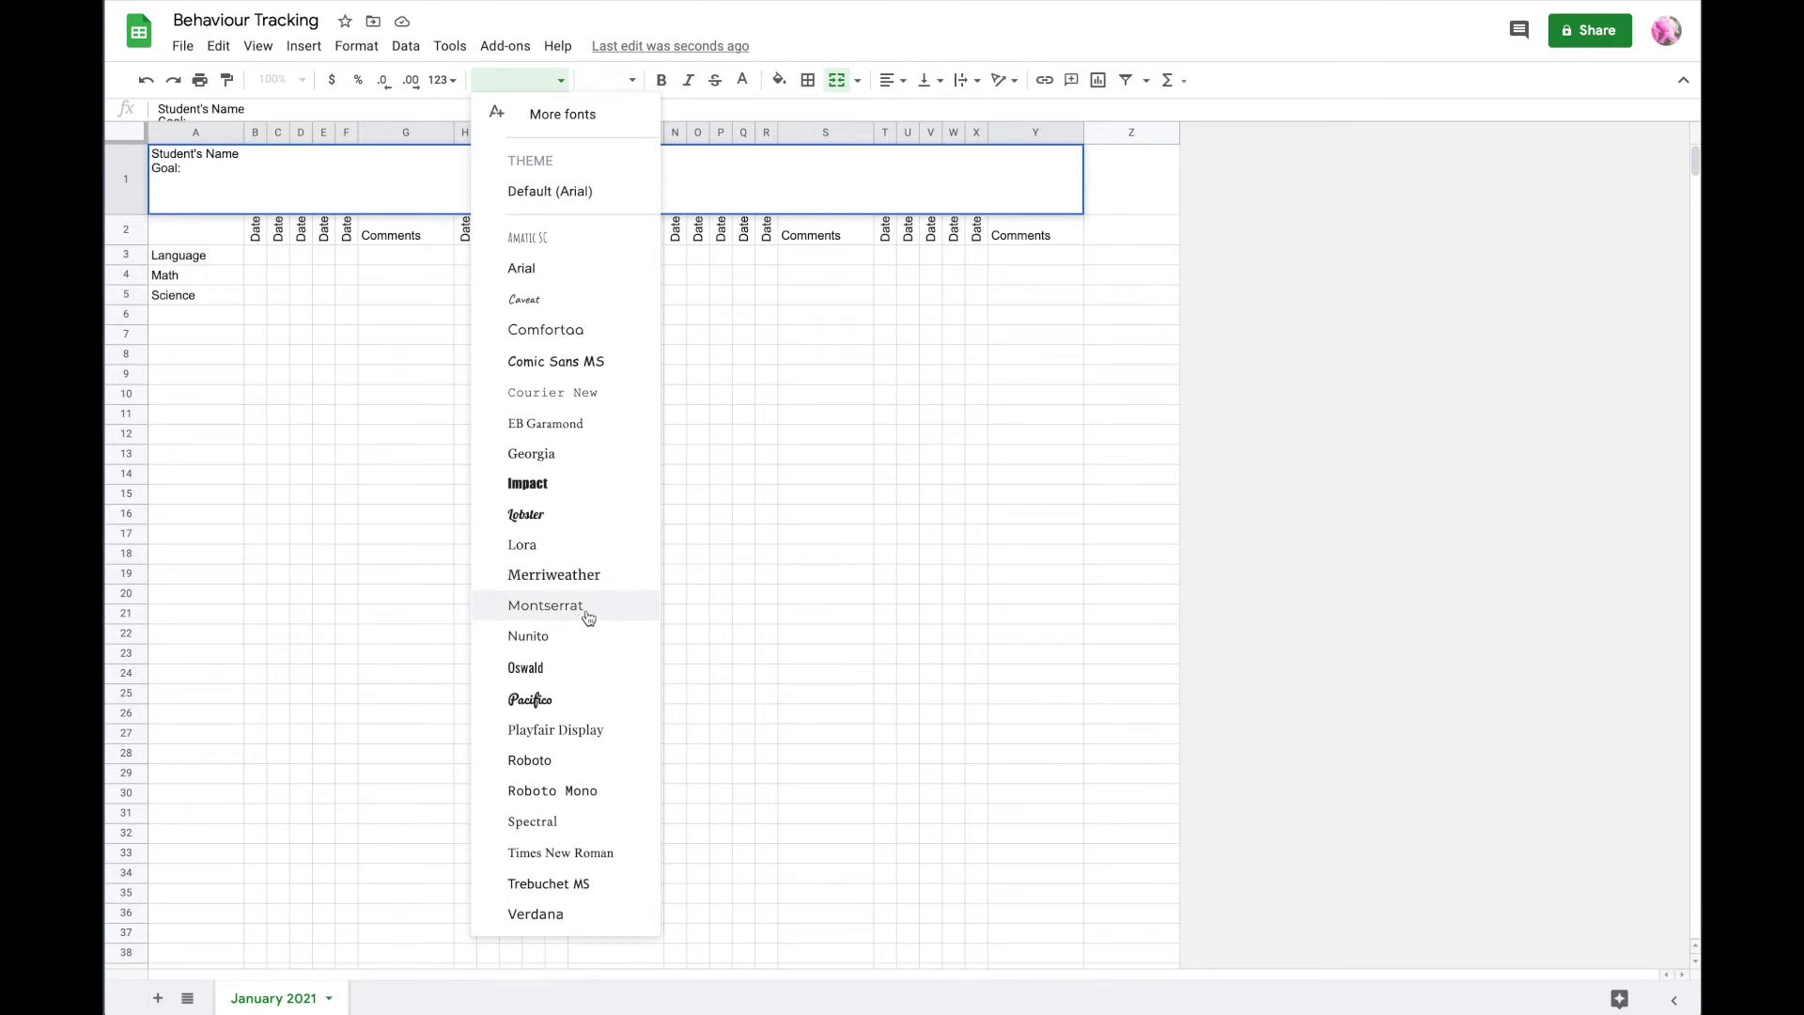
click(584, 669)
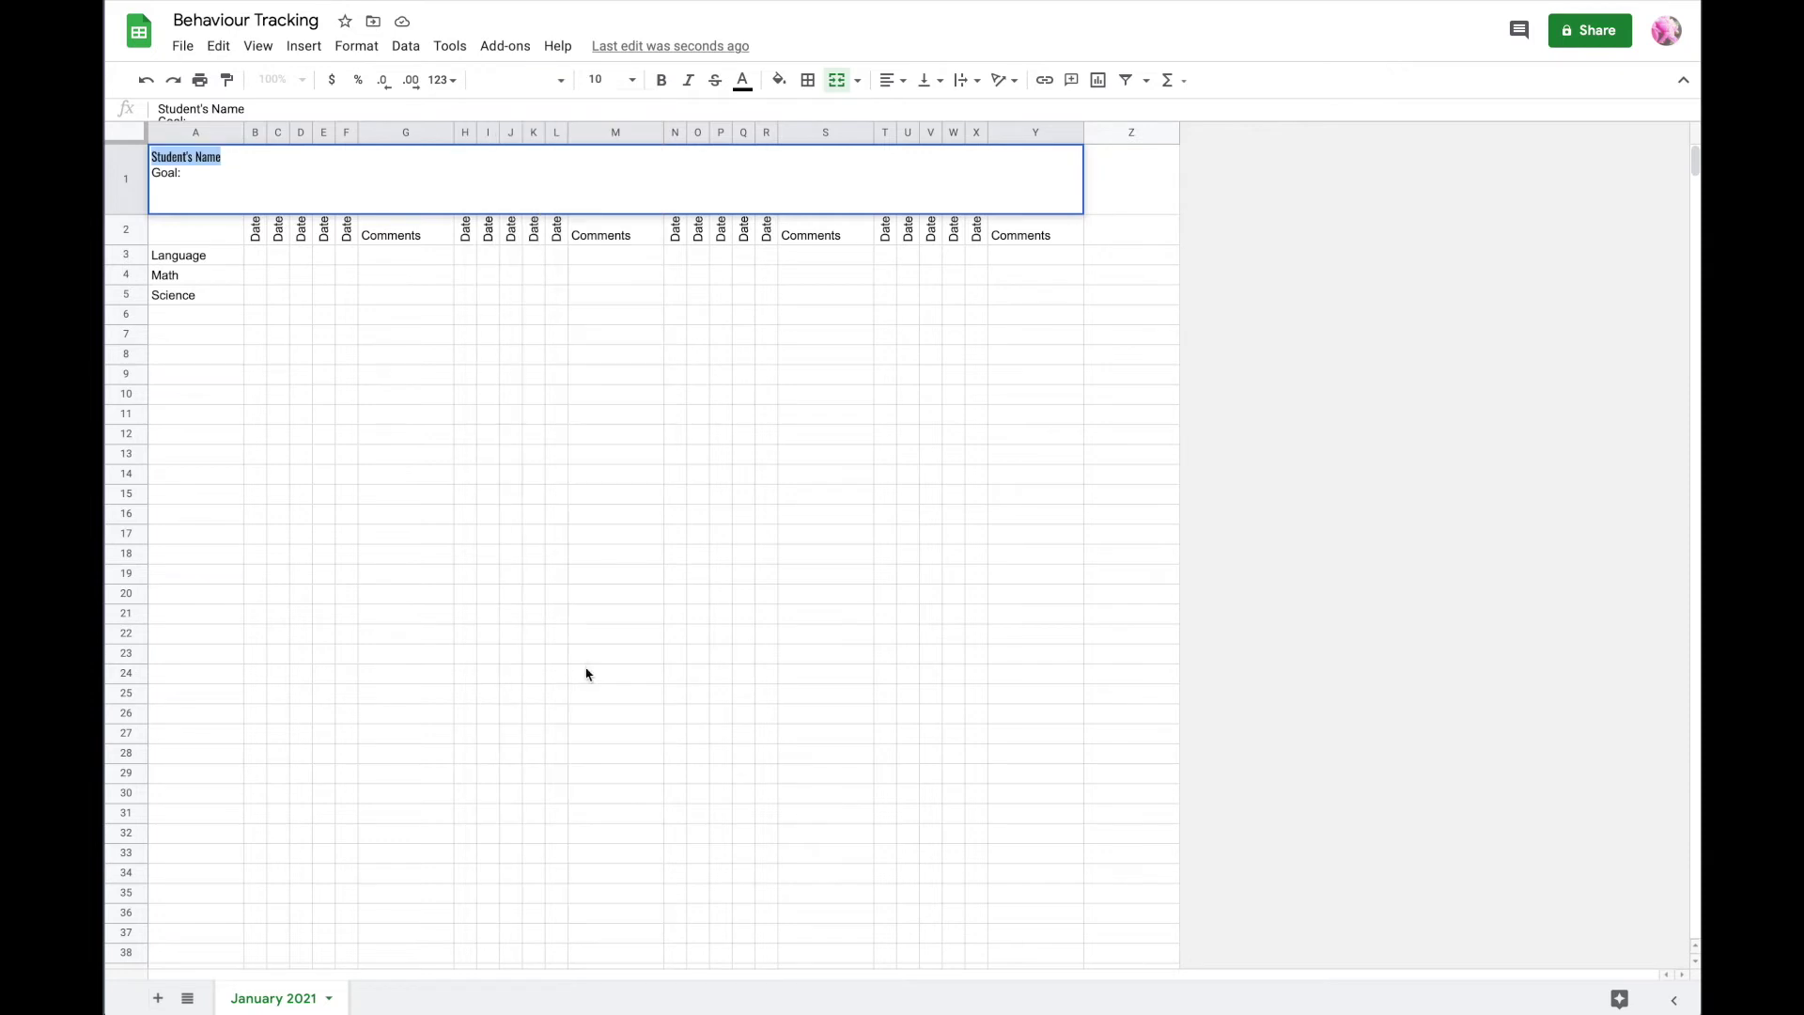
- Set the font of the "Goal:" line in the merged header cell to Courier New
double_click(169, 173)
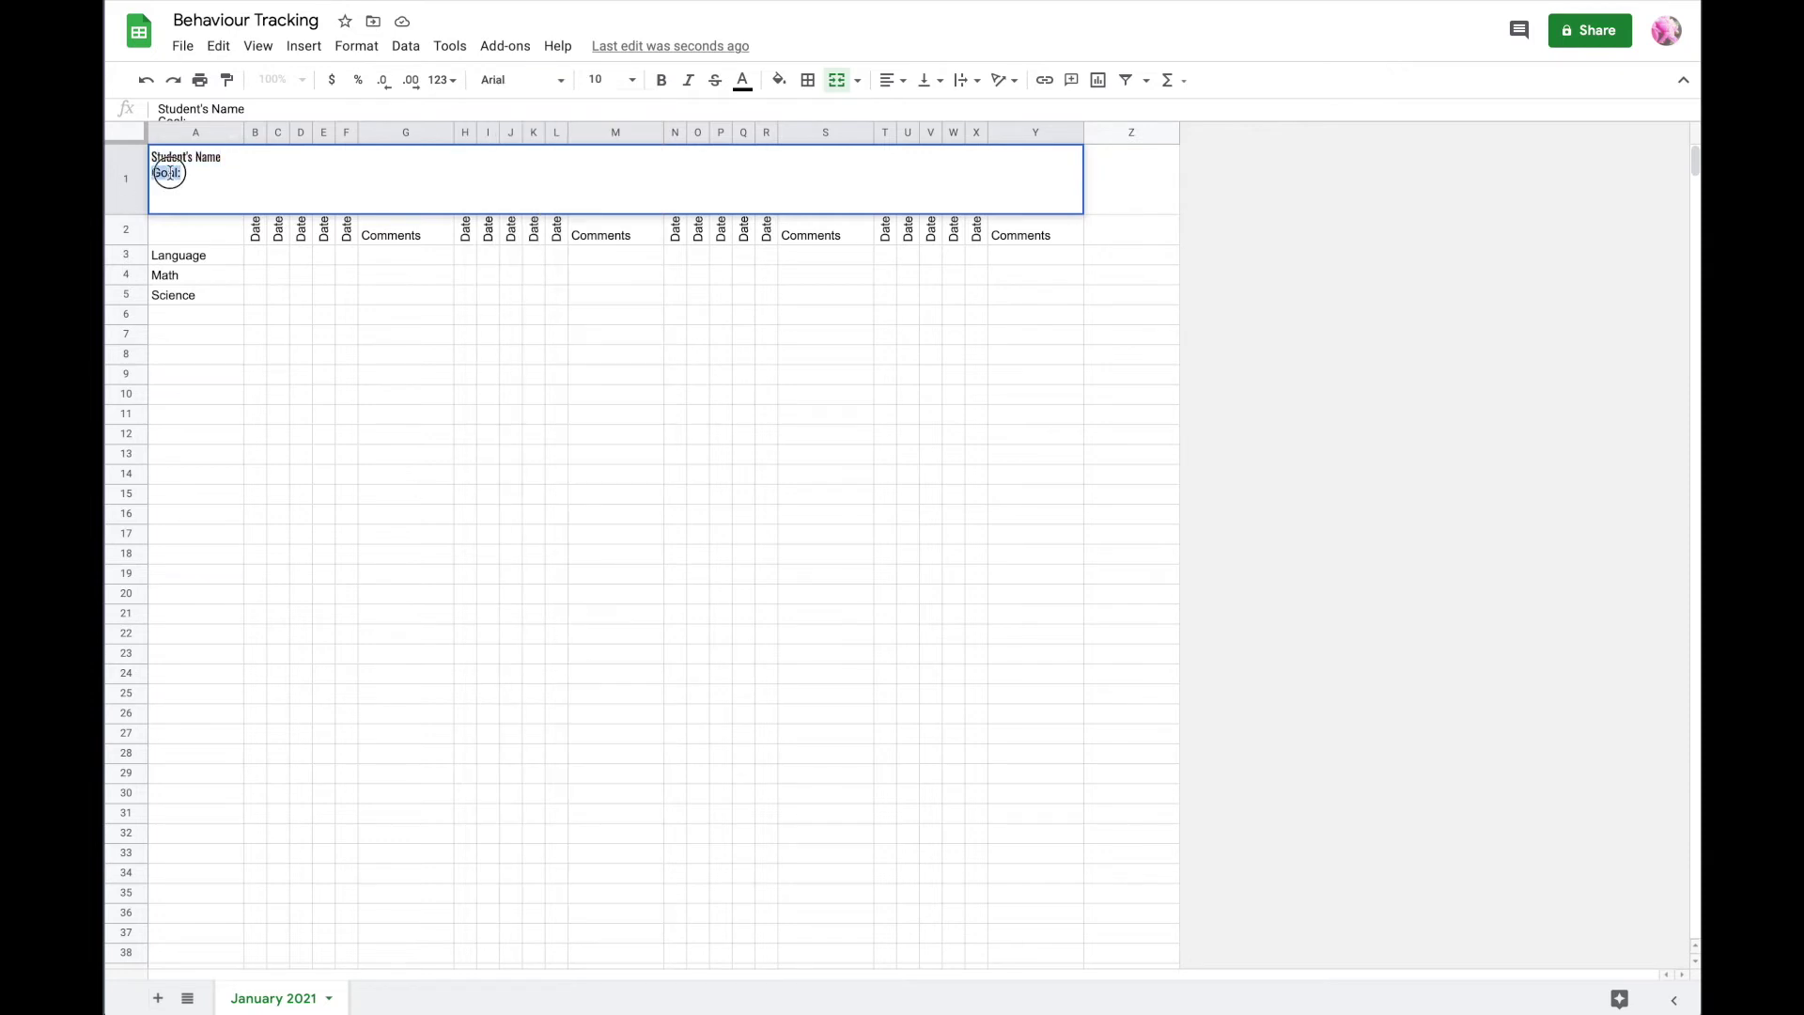
click(568, 84)
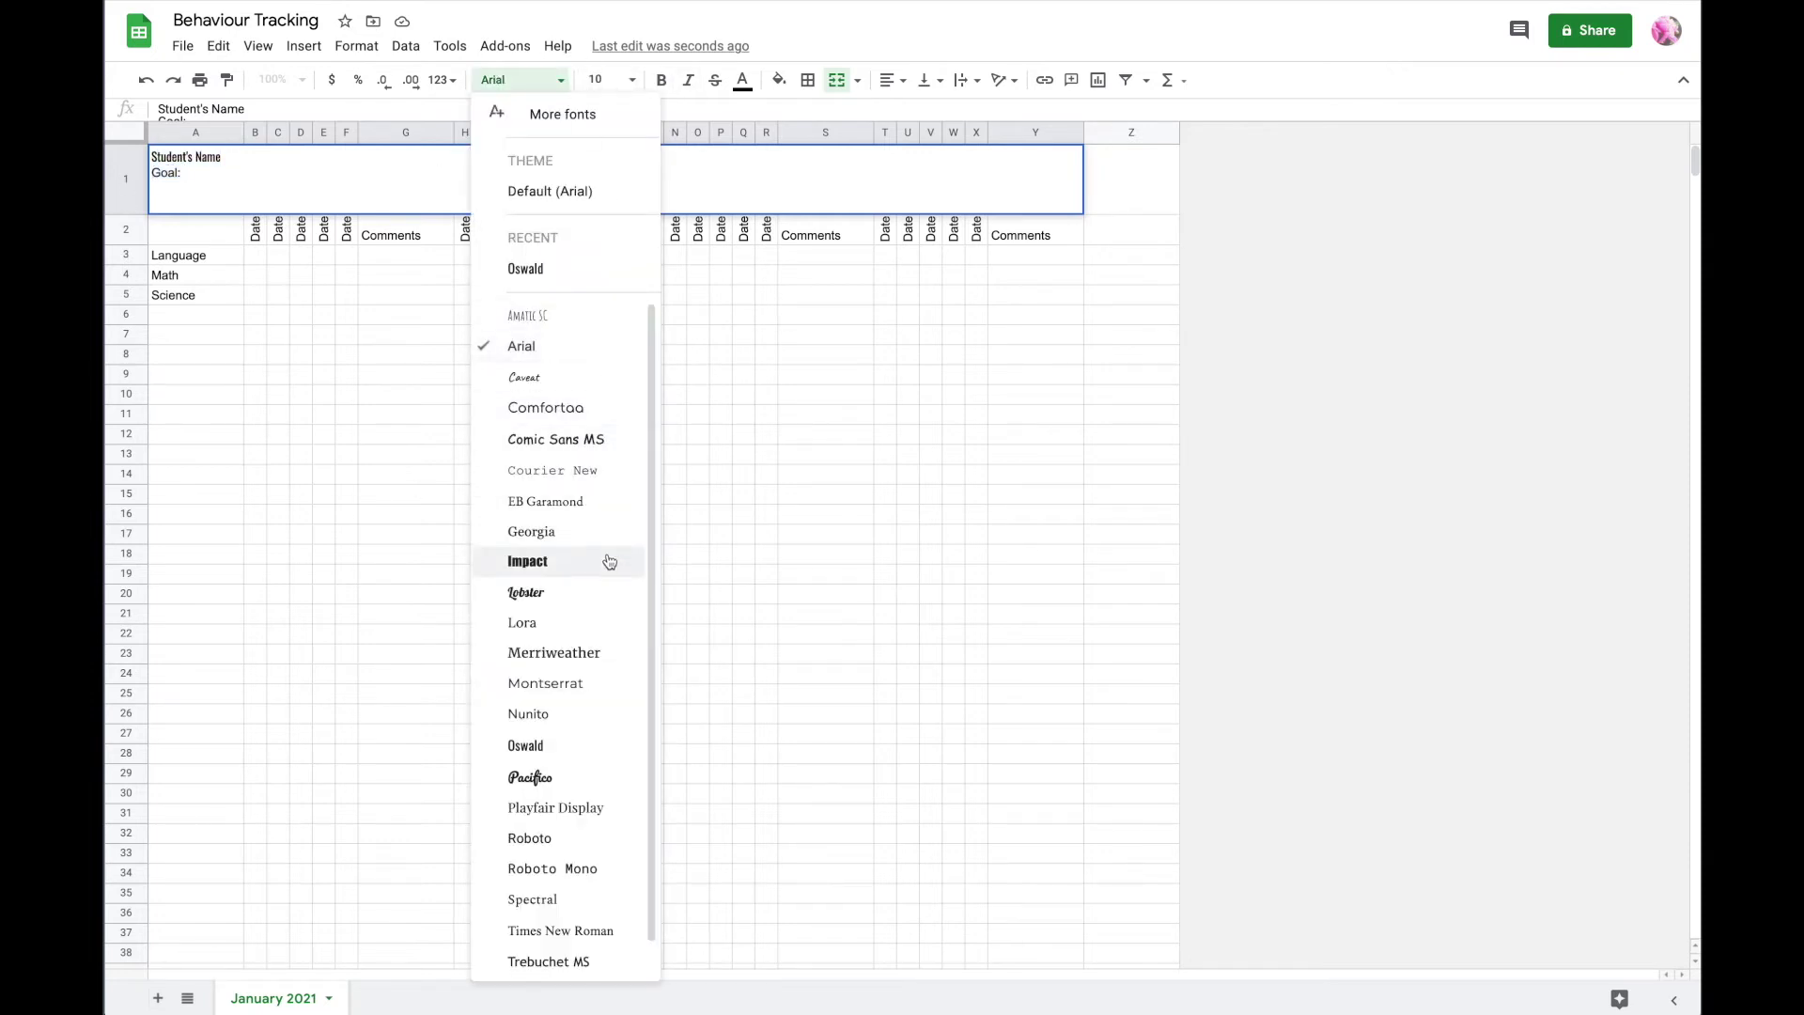
scroll(610, 790, down, 1)
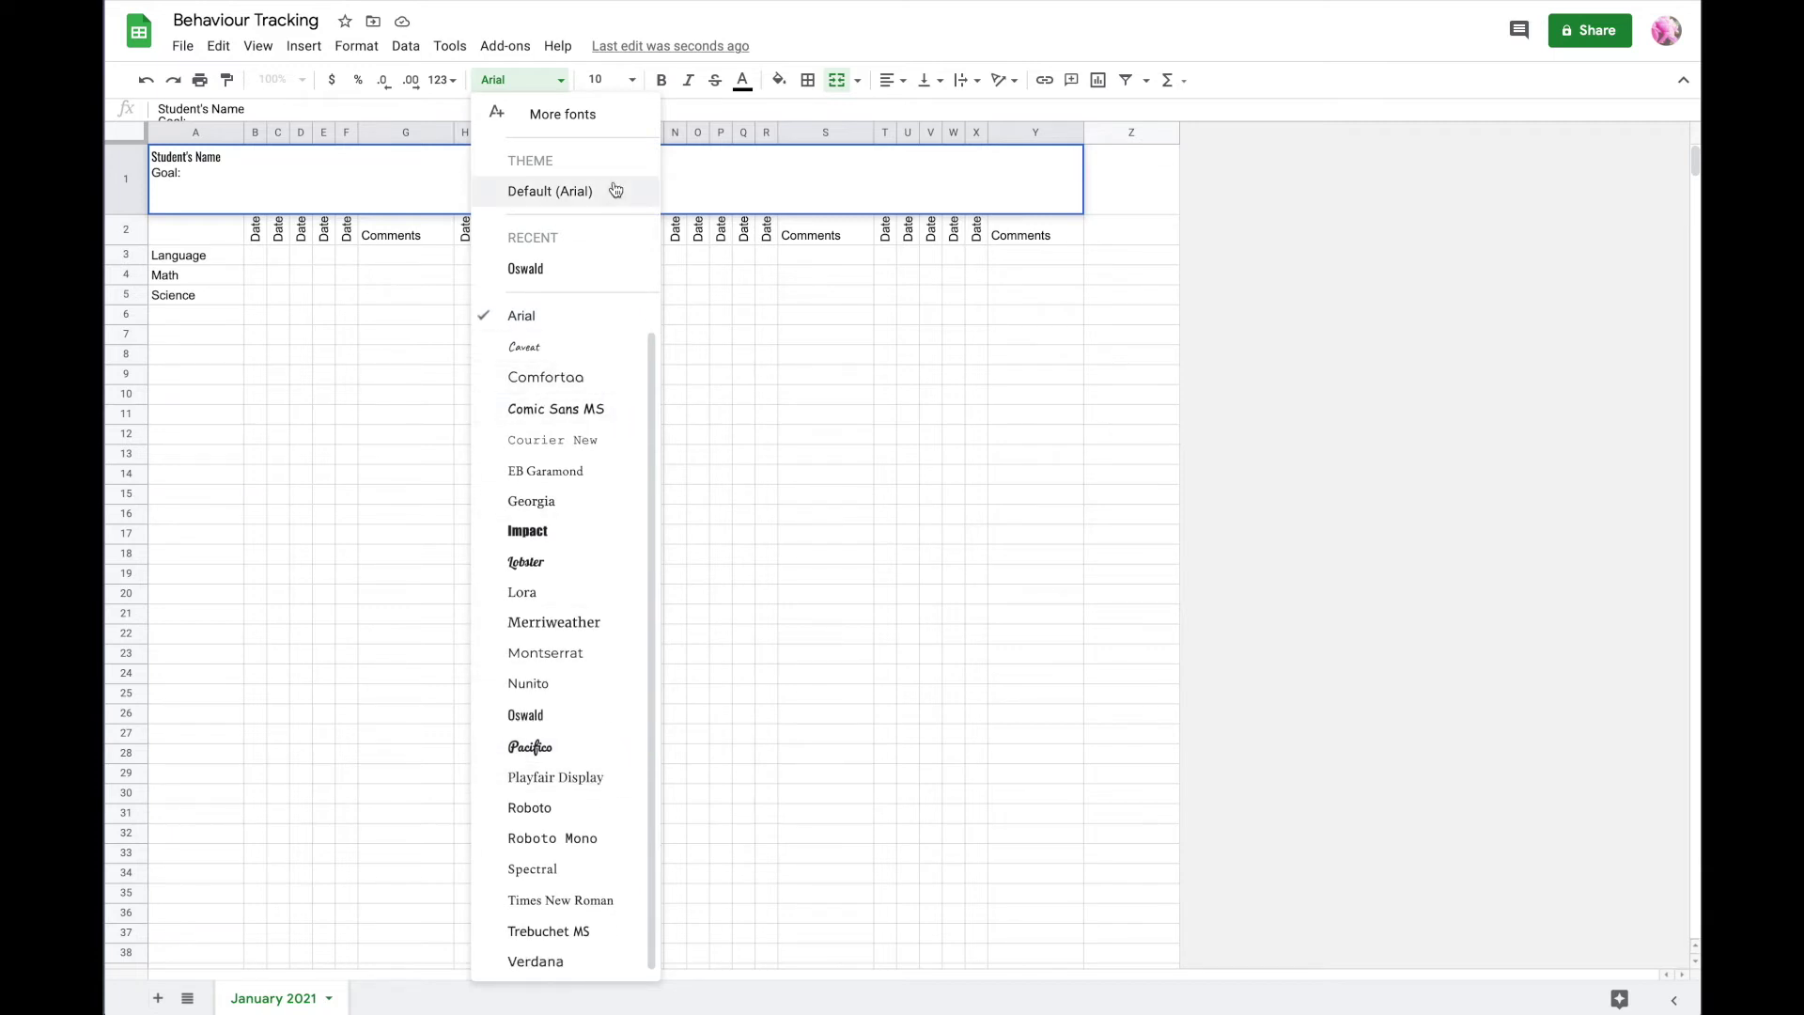
click(599, 439)
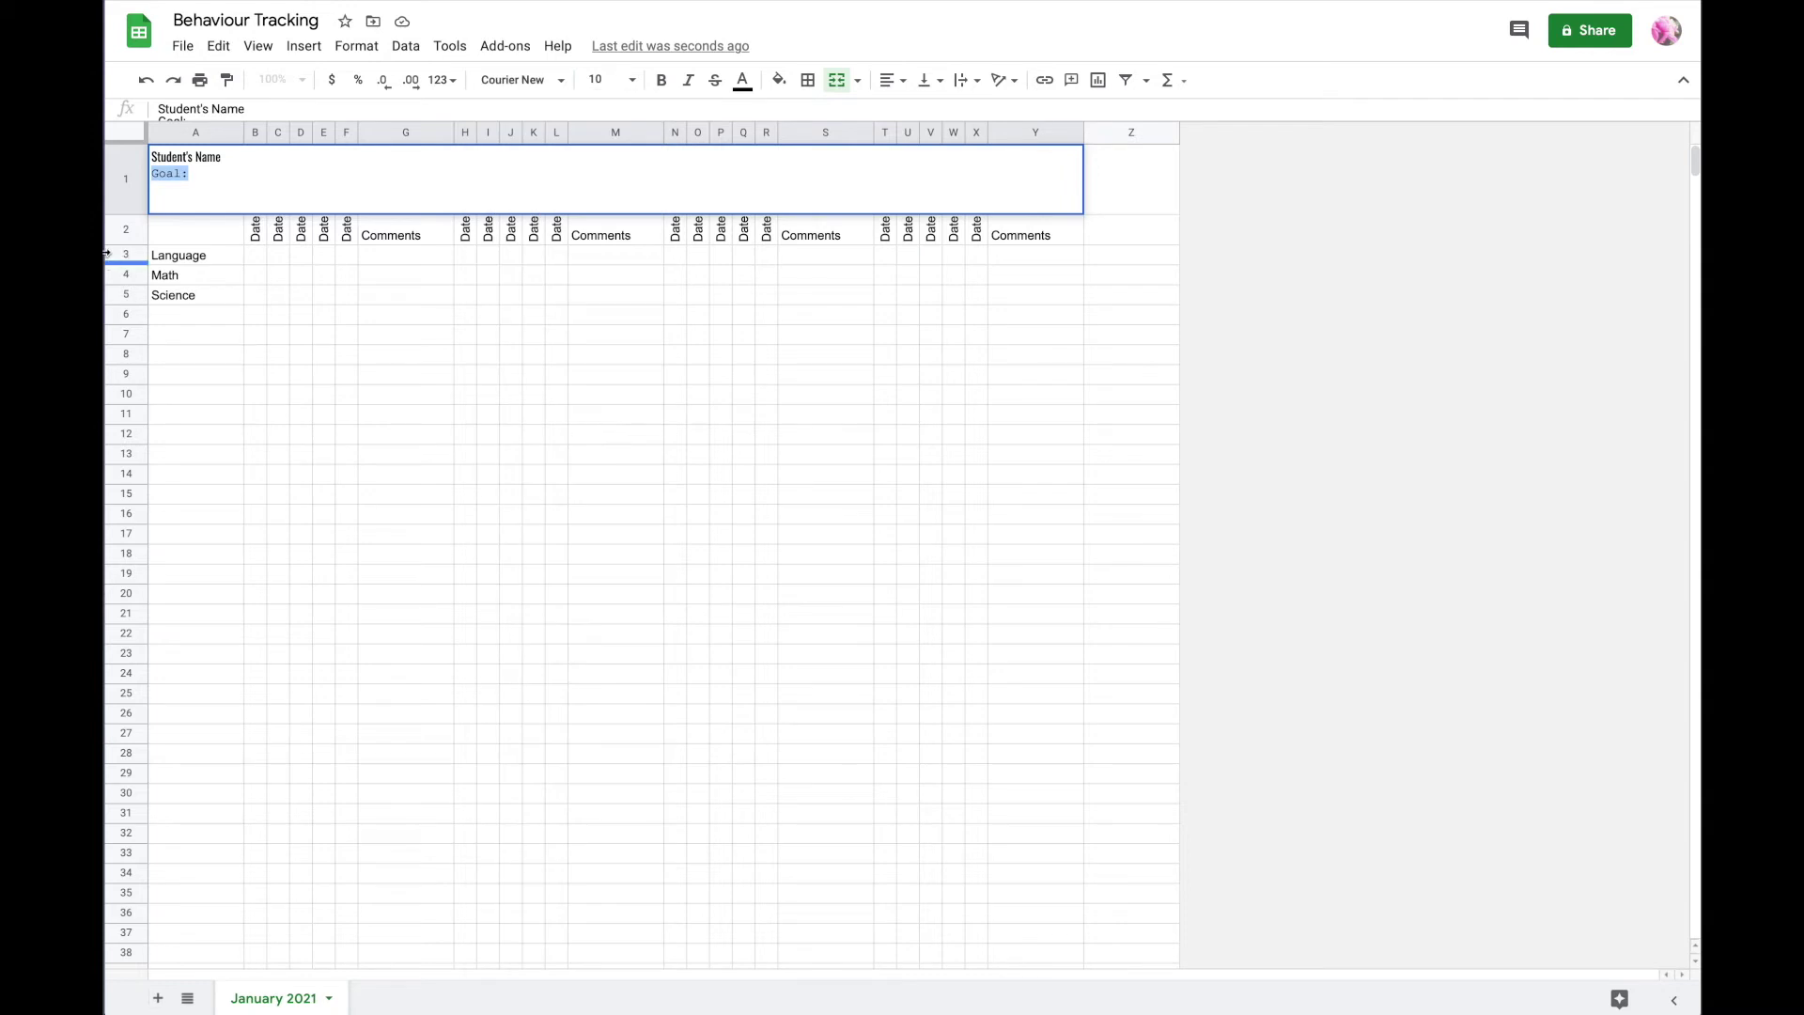
click(190, 252)
- Set the font of cells A2 to Y6 to Courier New
drag(174, 240, 1059, 319)
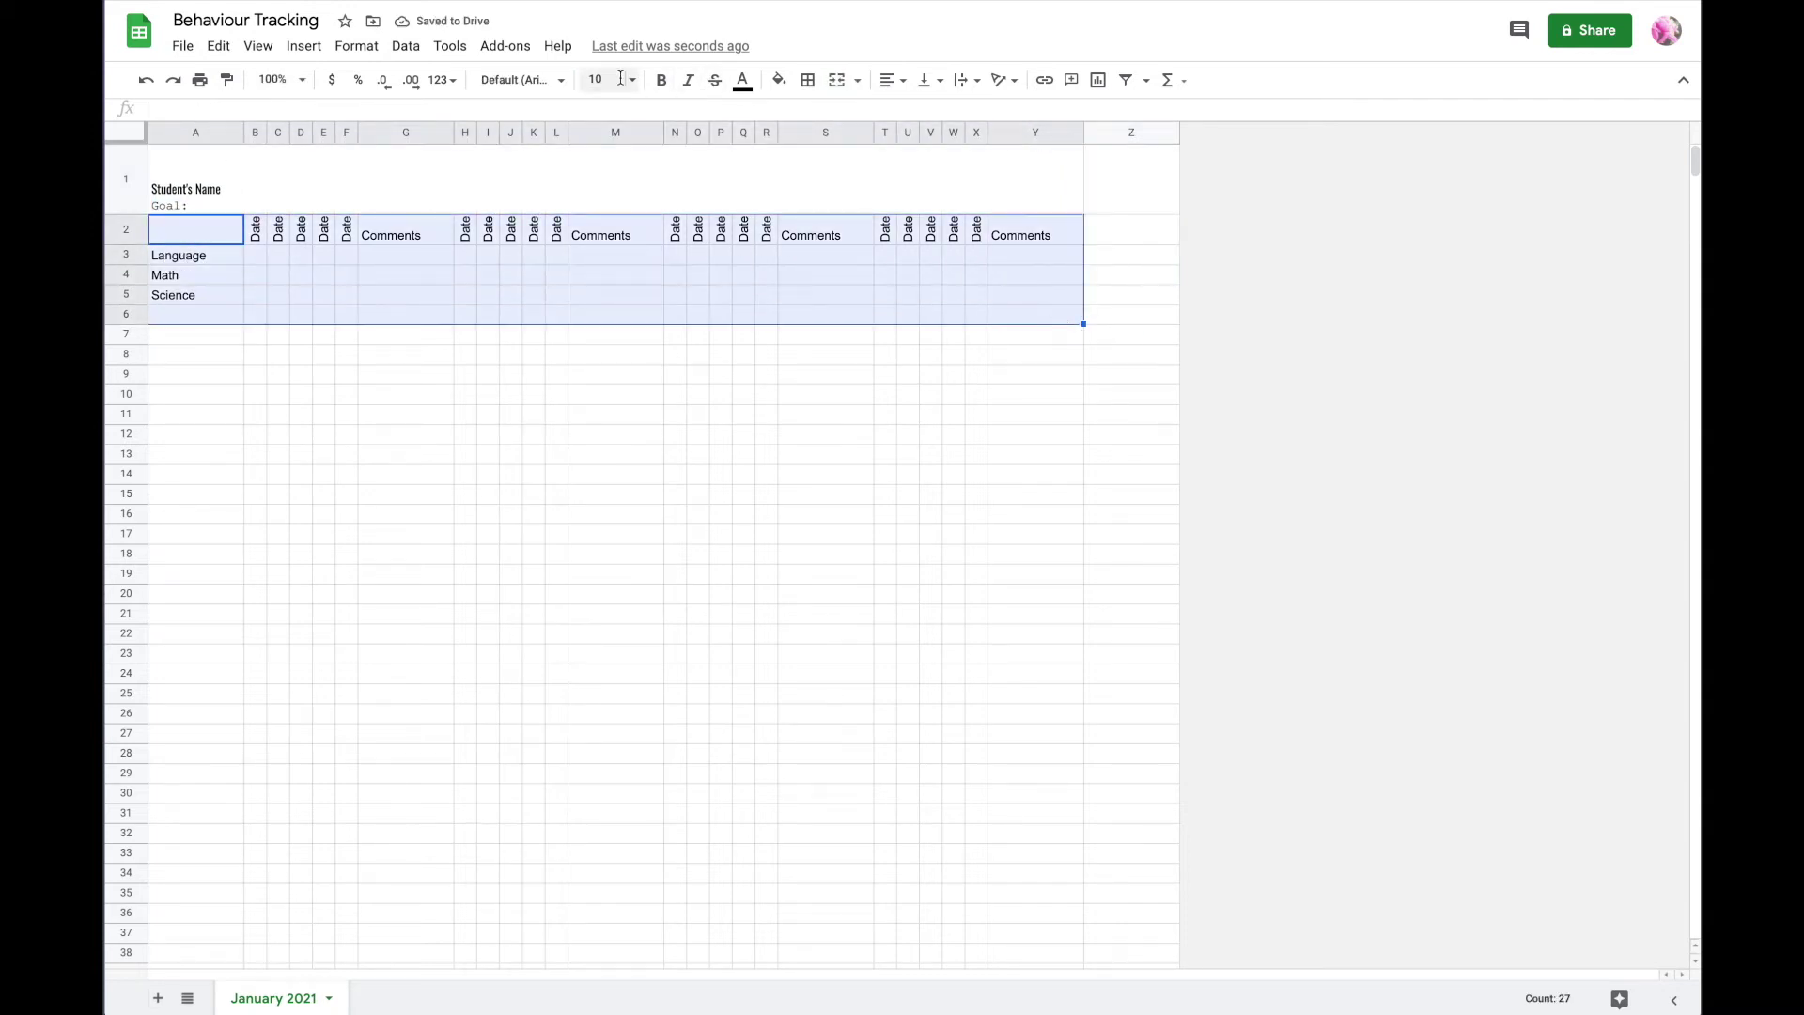
click(558, 81)
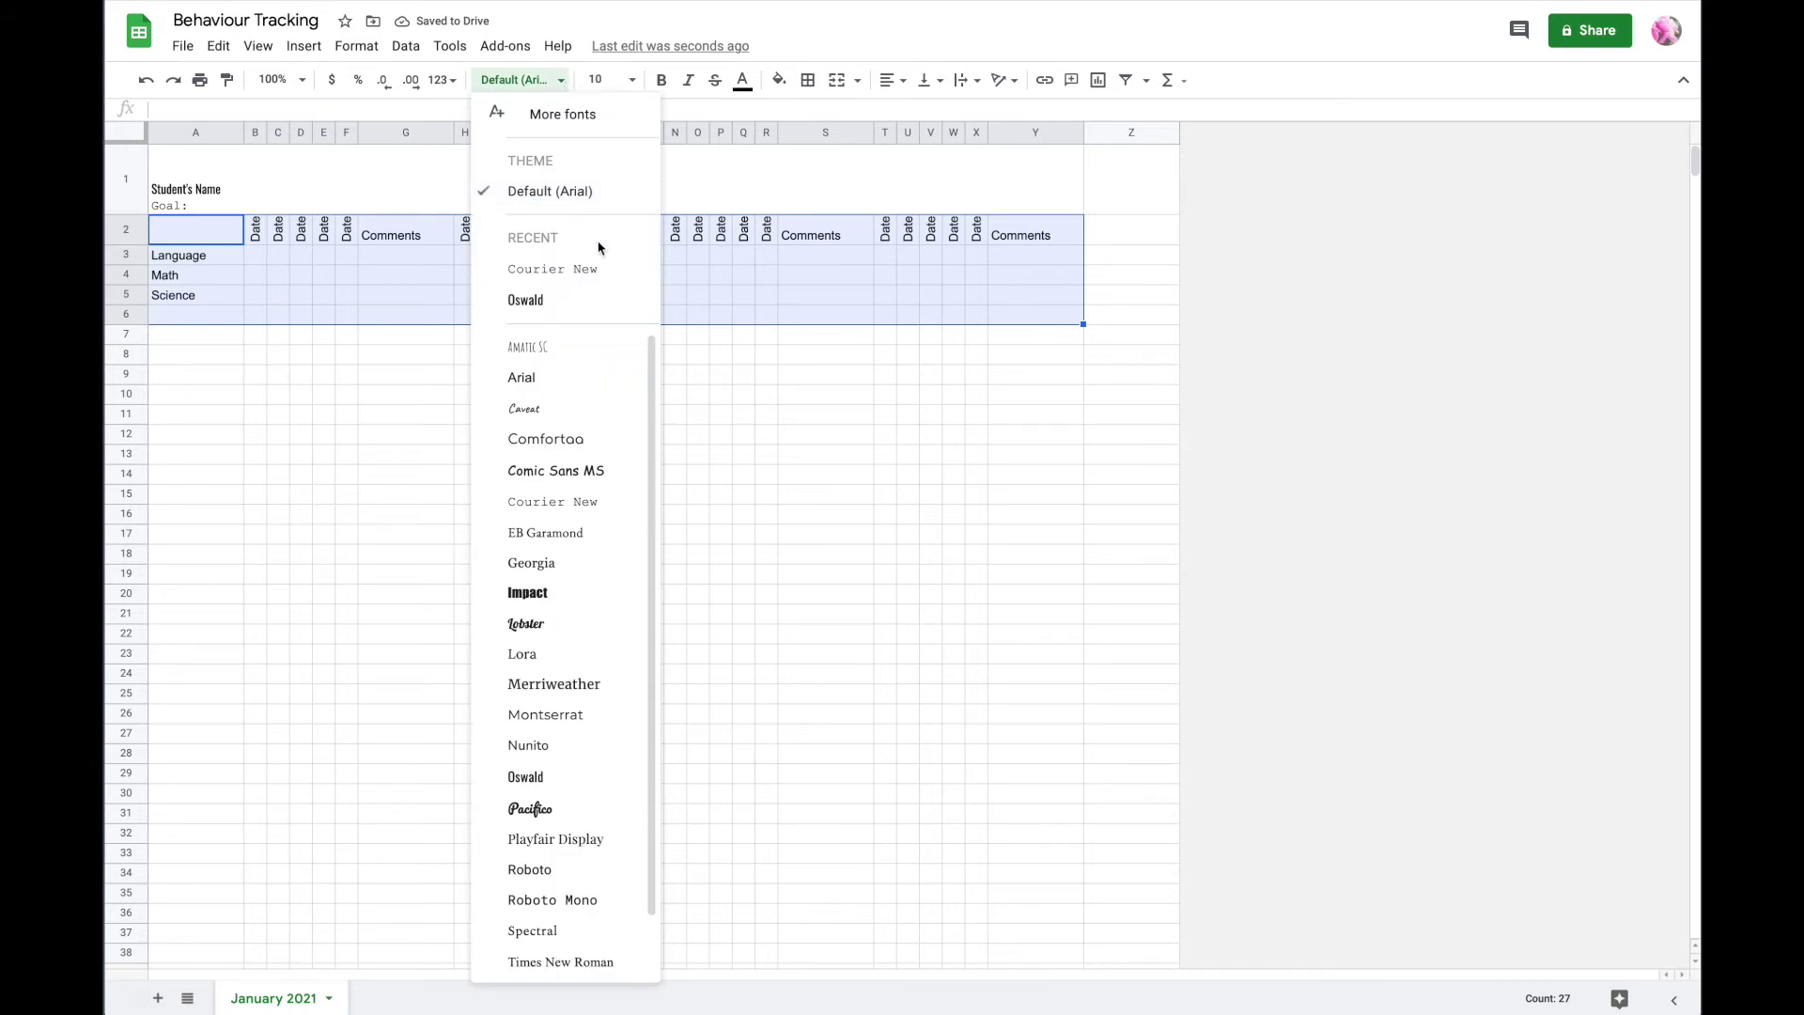
click(592, 270)
click(403, 395)
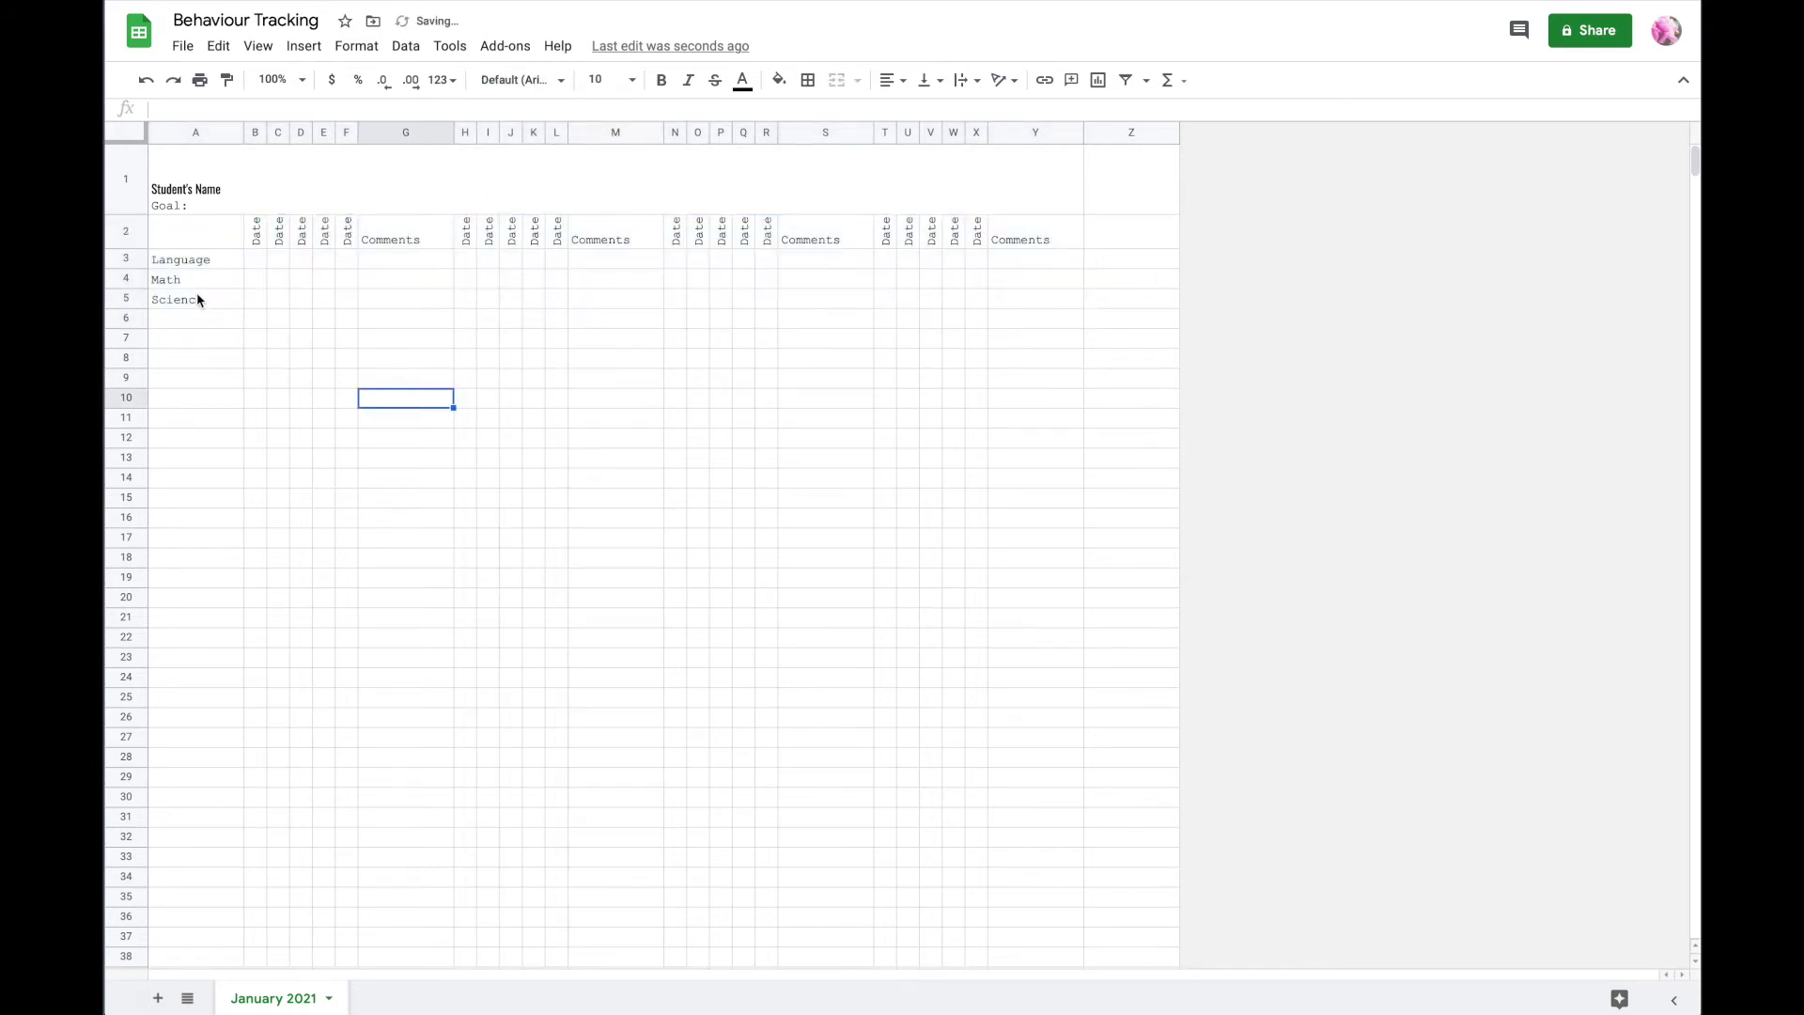
- Set the font of the date, comment and subject cells from A2 to Y5 to Oswald
drag(197, 245, 1015, 306)
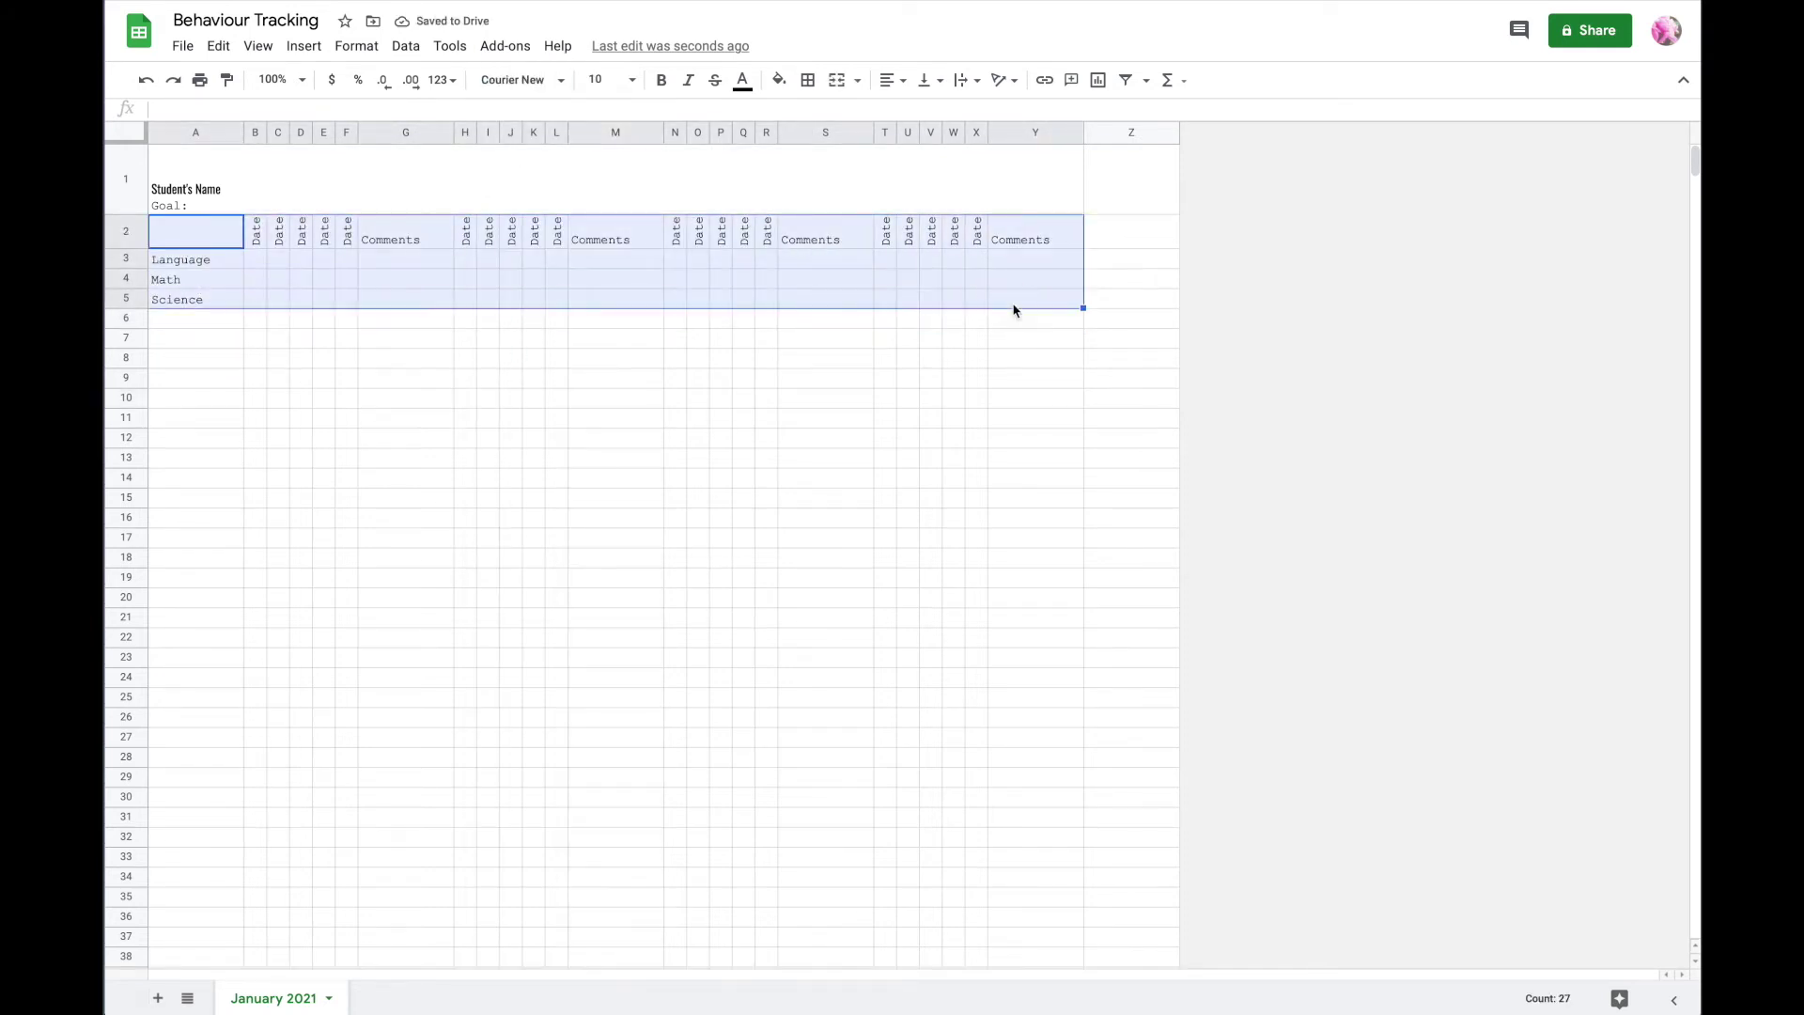
click(557, 84)
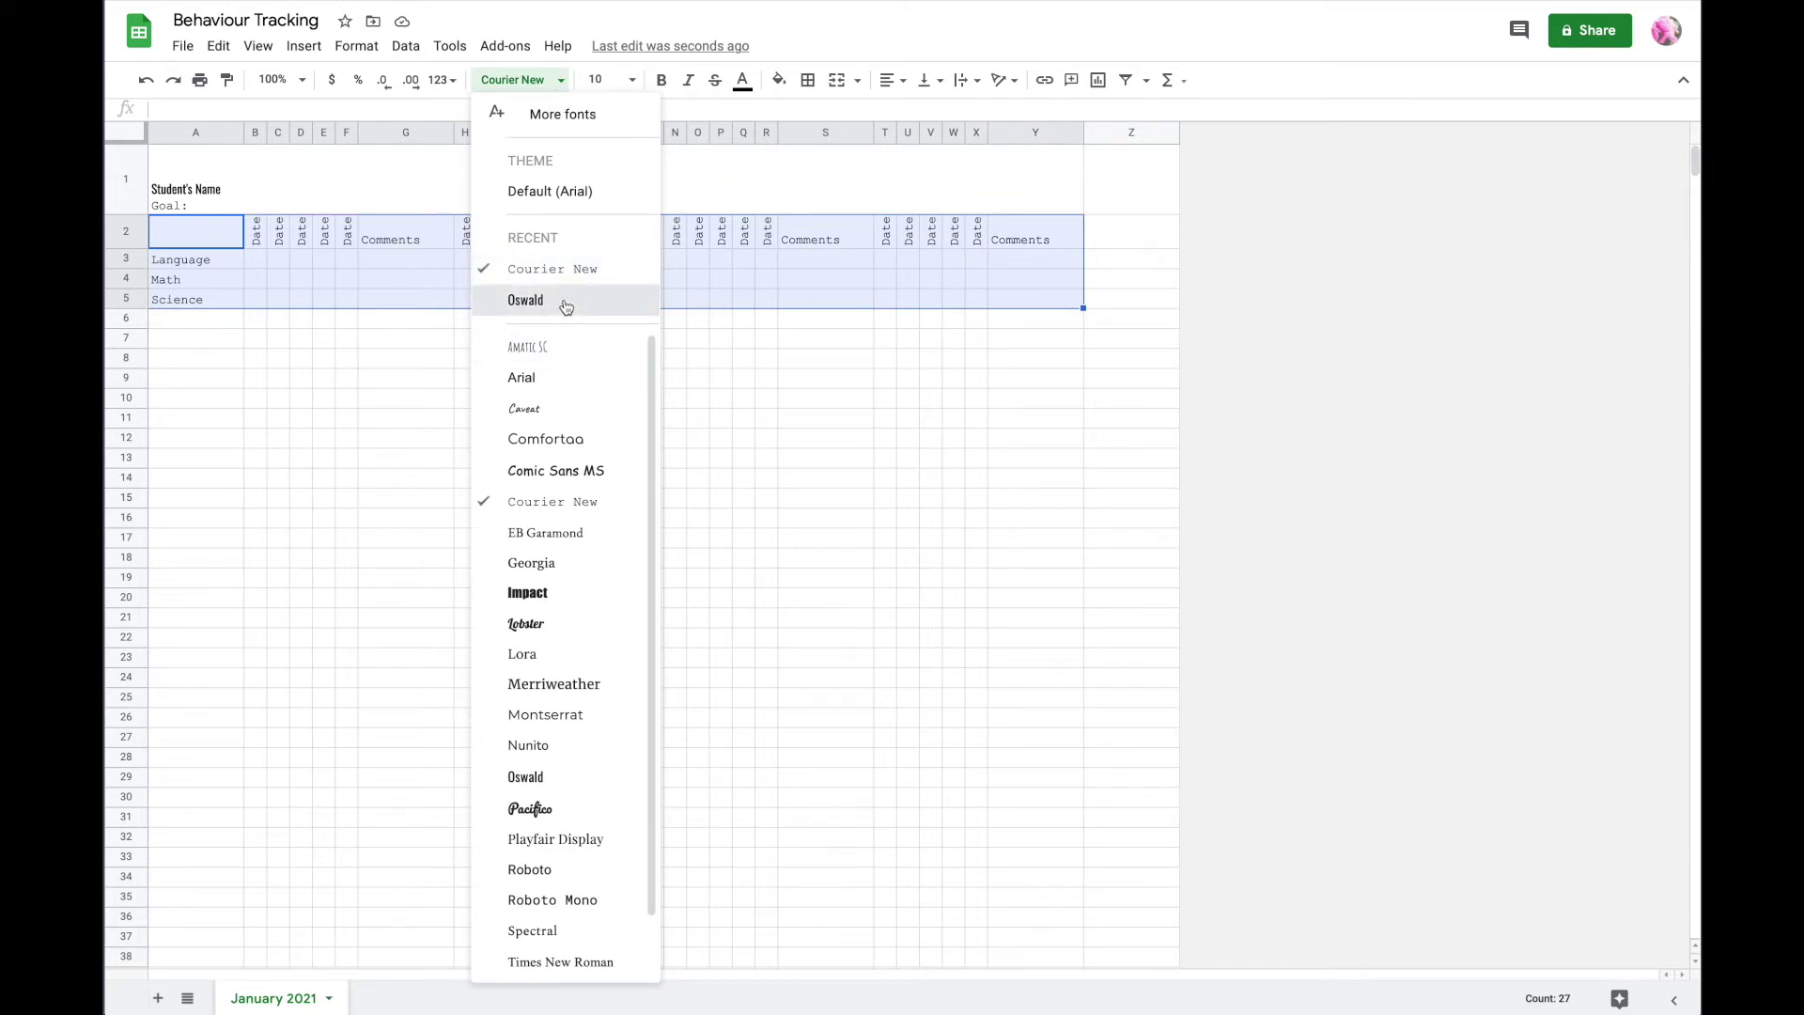
click(566, 303)
click(393, 310)
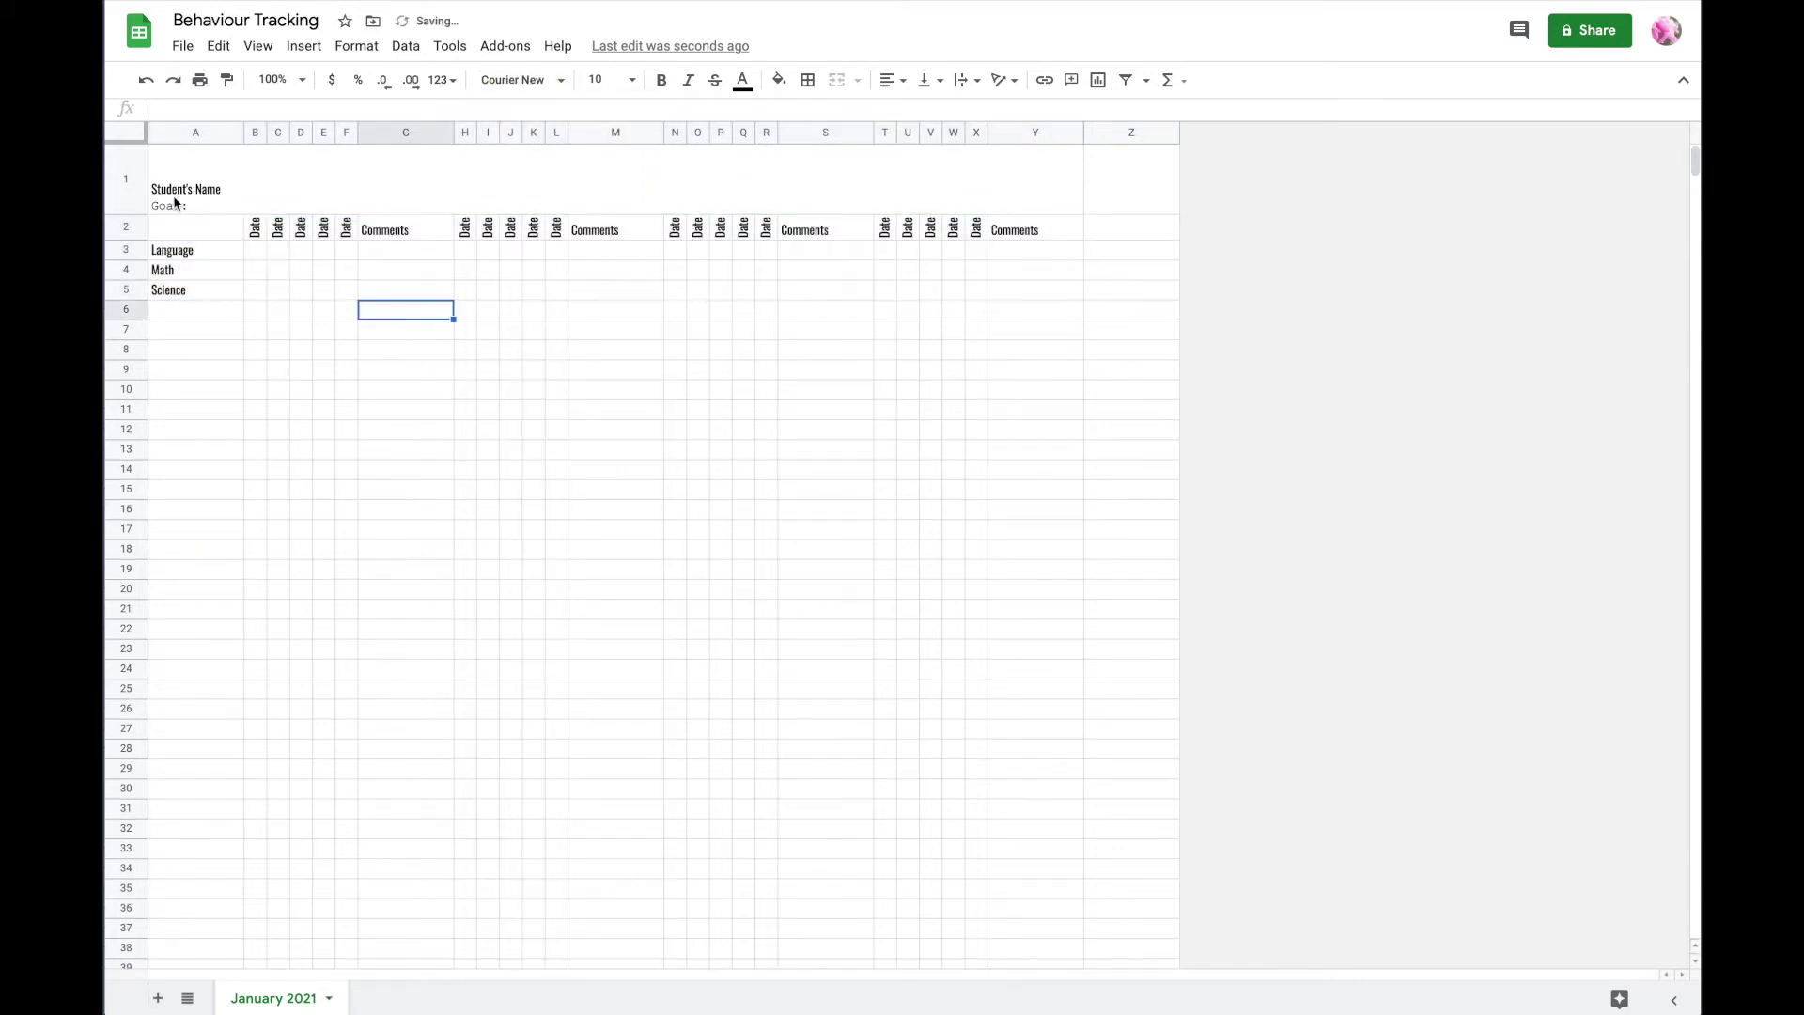
- Centre the contents of the merged header cell horizontally
click(357, 188)
click(888, 80)
click(910, 112)
click(600, 350)
- Set the font size of the "Student's Name" line in the merged header cell to 24
click(671, 197)
click(604, 199)
click(605, 200)
drag(602, 157, 651, 157)
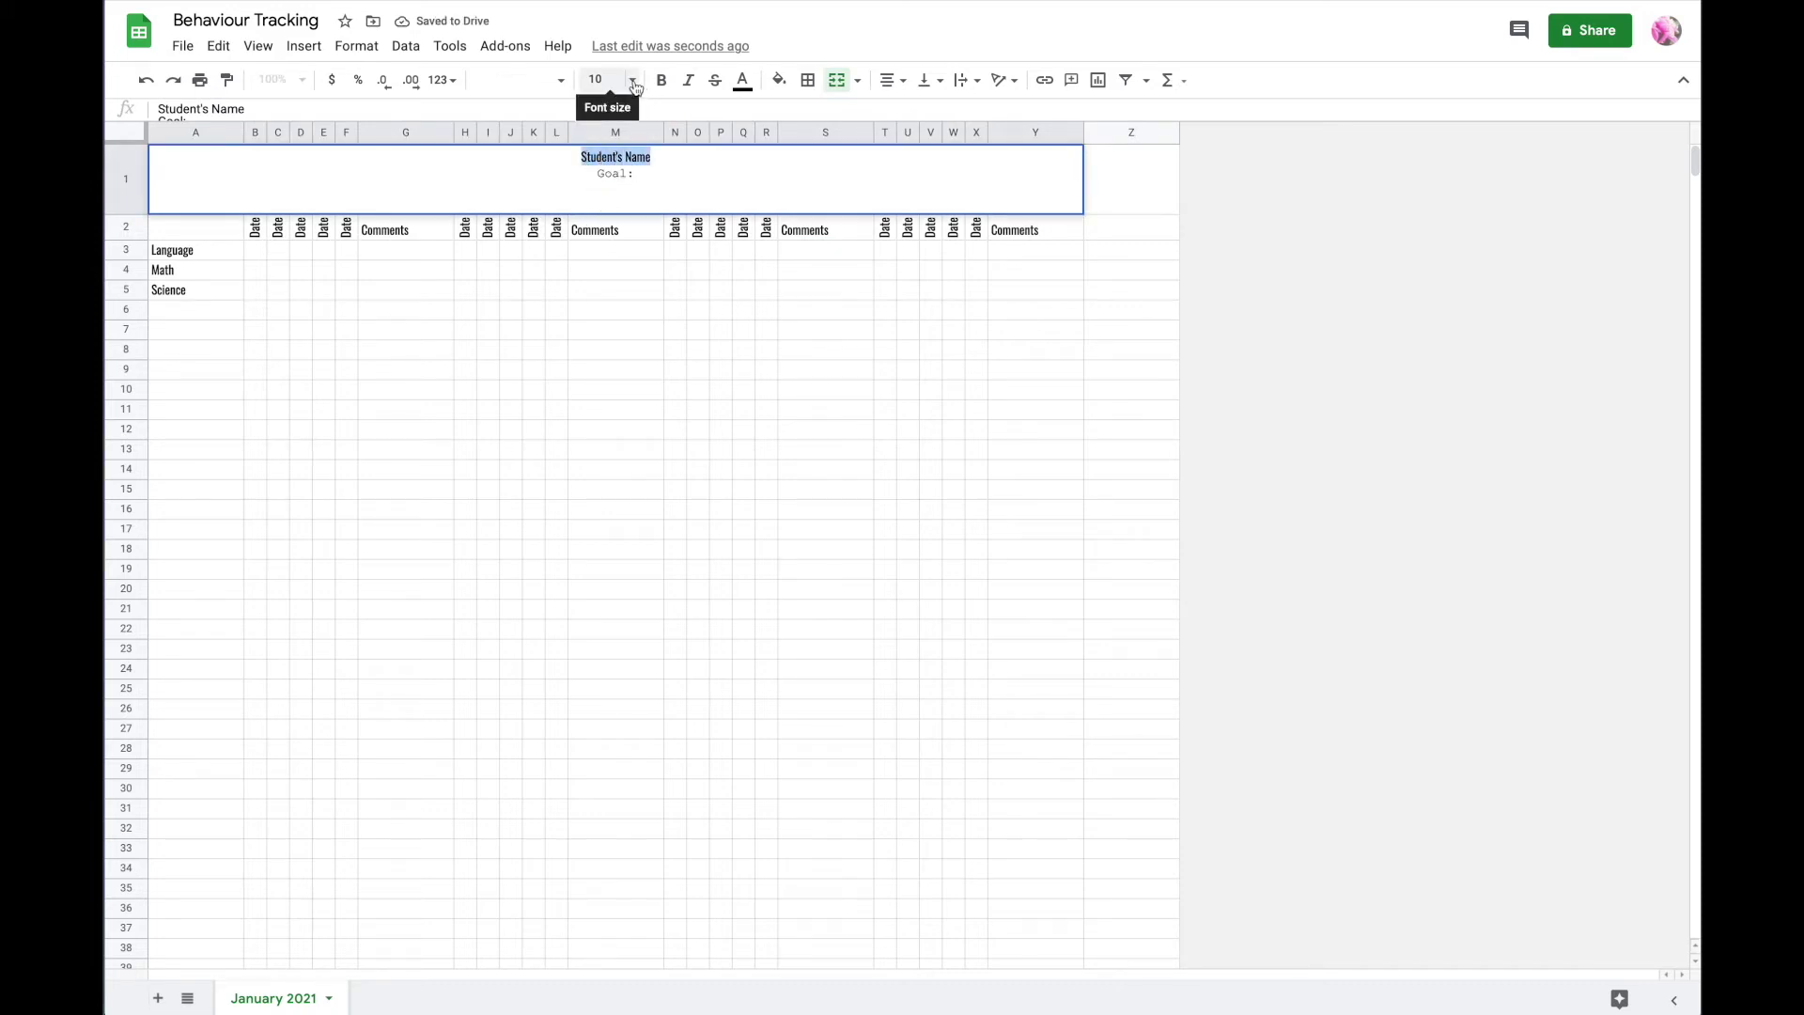
click(601, 80)
click(602, 387)
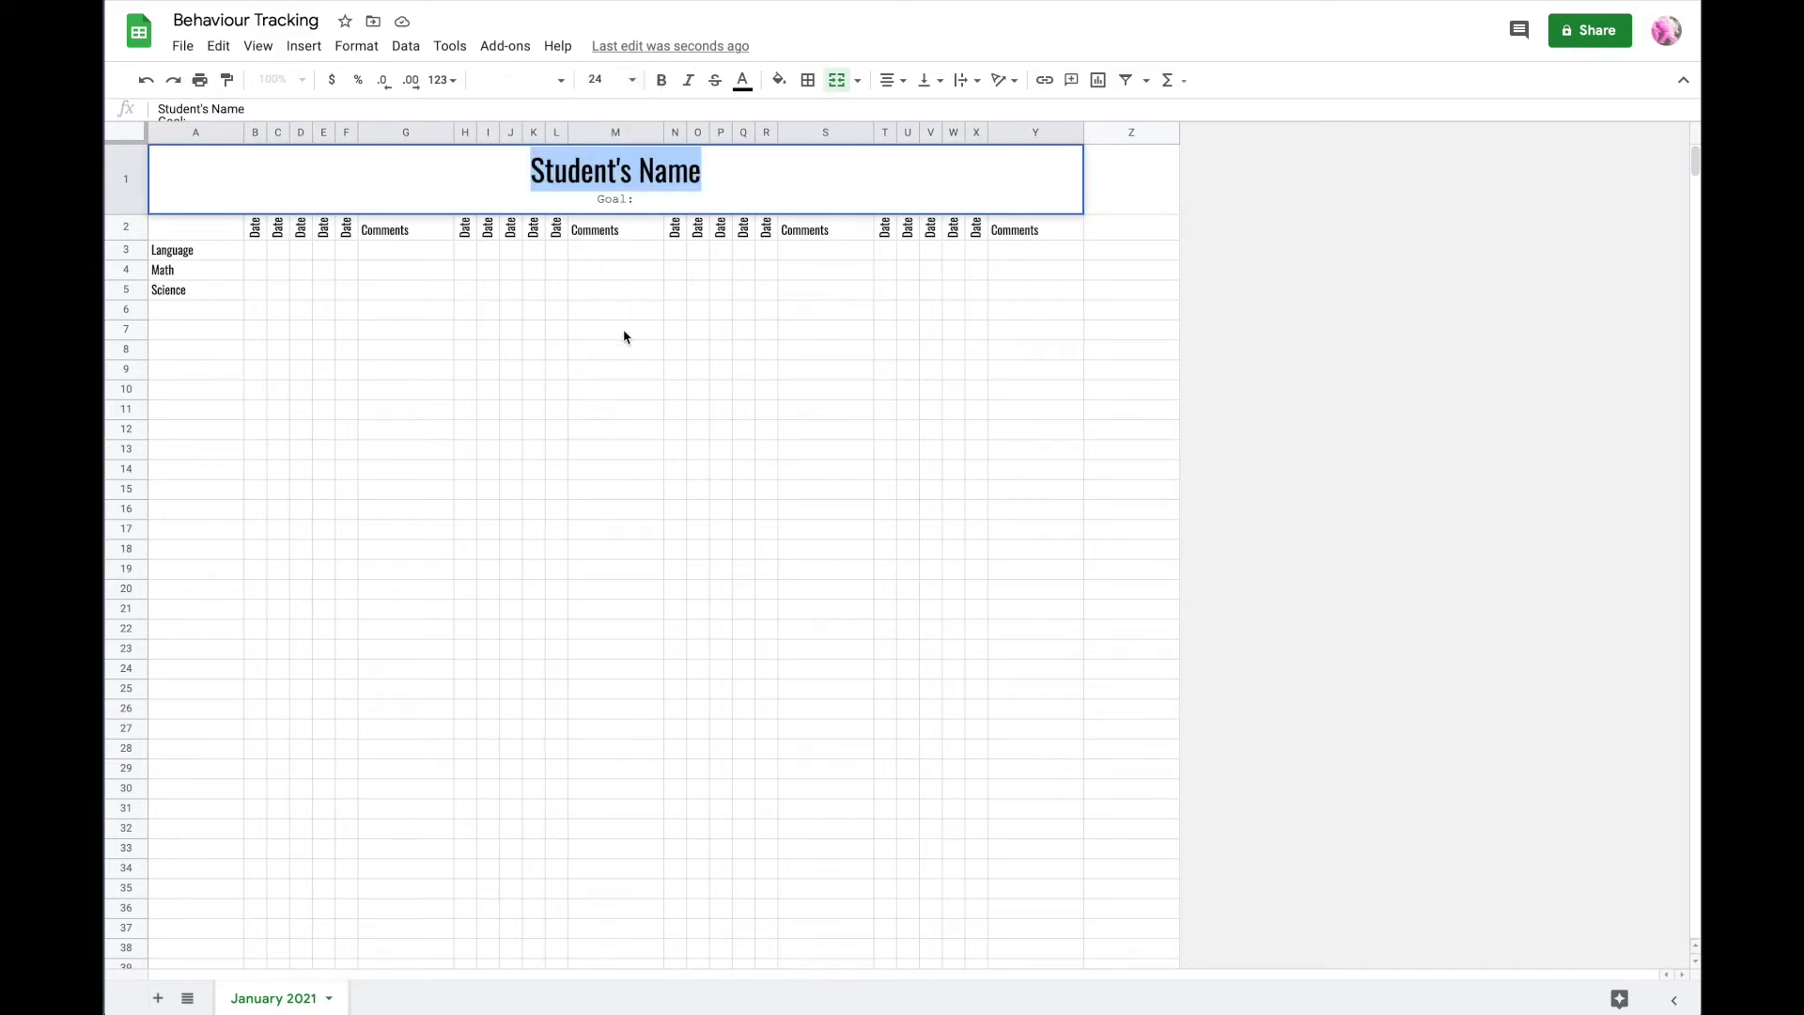
click(628, 310)
- Set the font size of the "Goal:" line in the merged header cell to 18
double_click(615, 201)
double_click(614, 199)
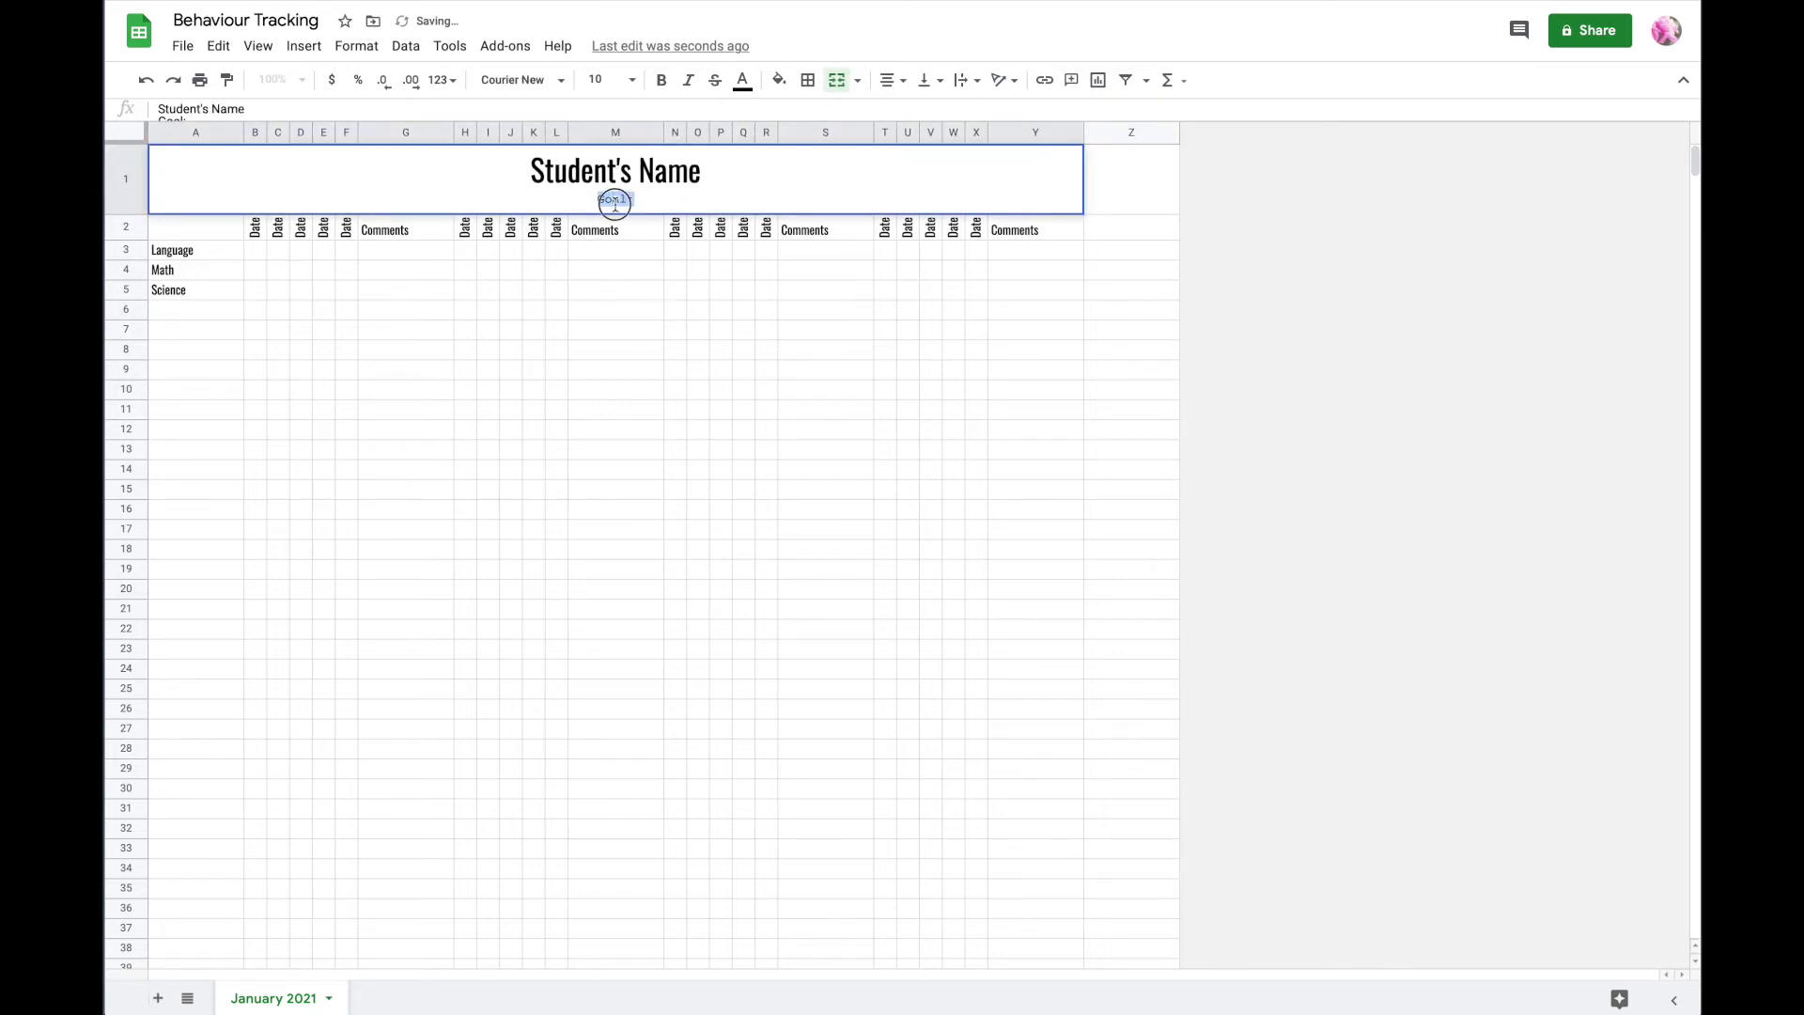
click(602, 80)
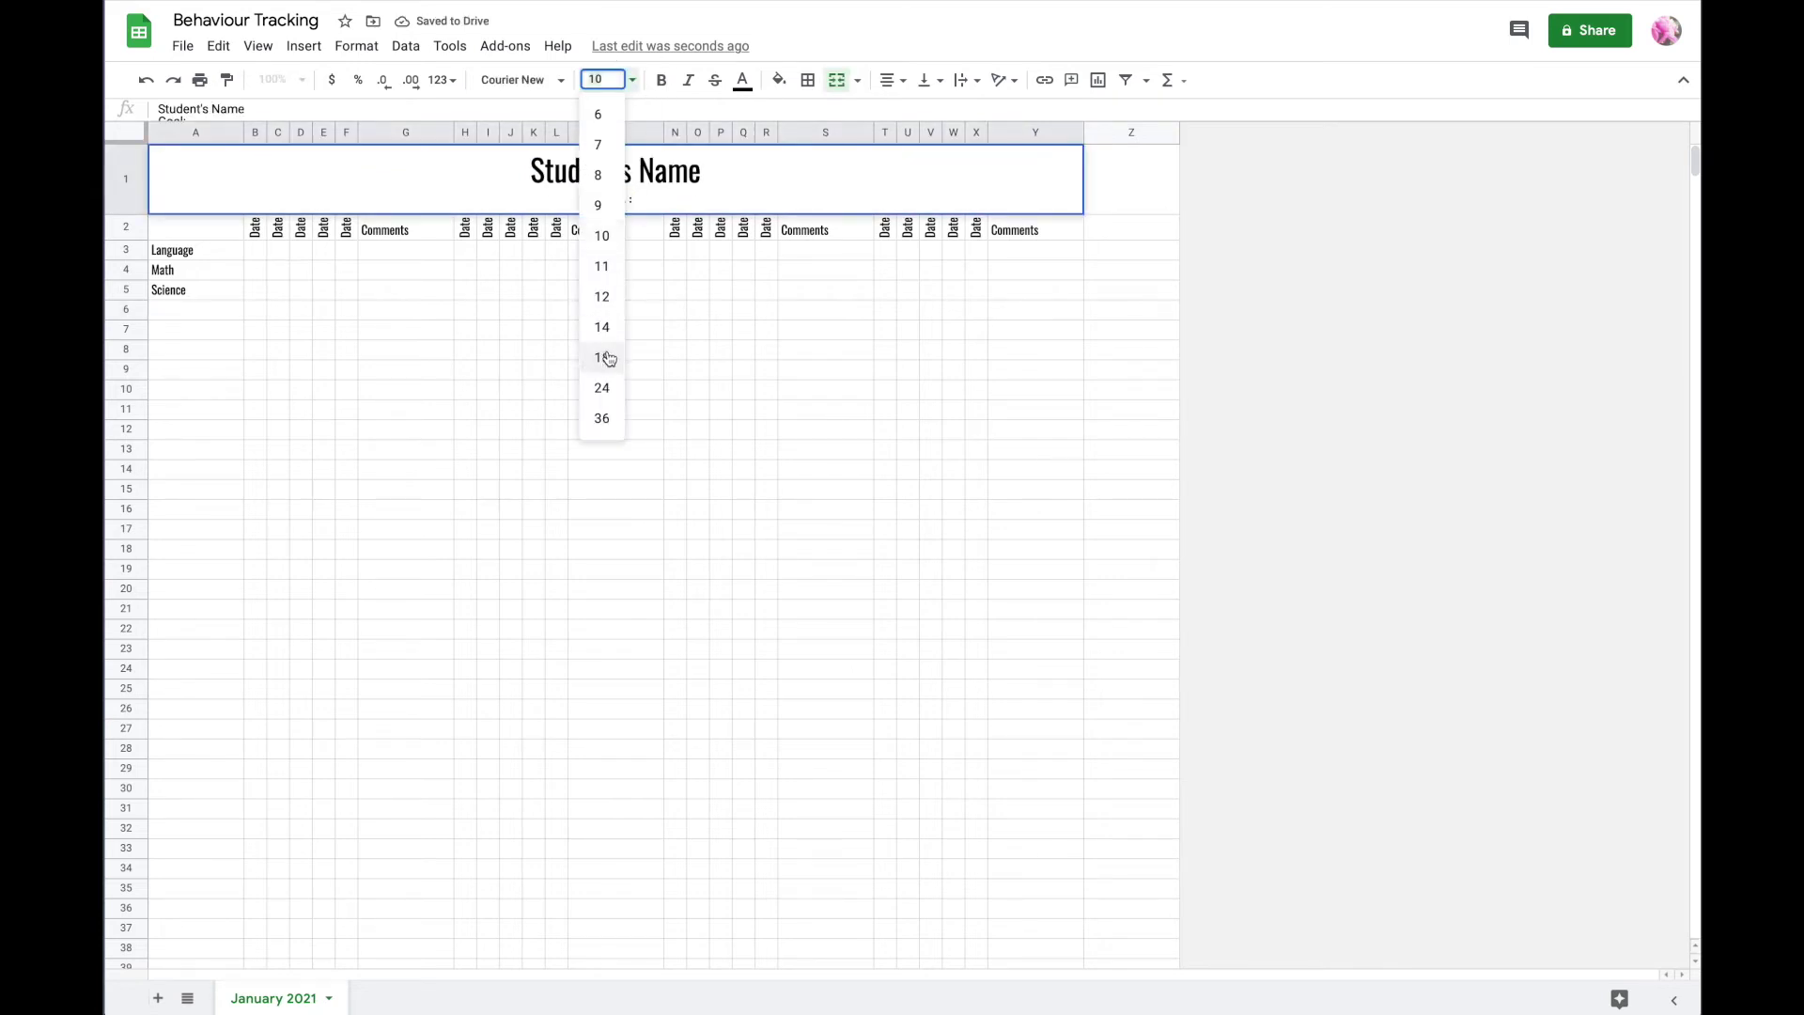
click(602, 357)
click(608, 355)
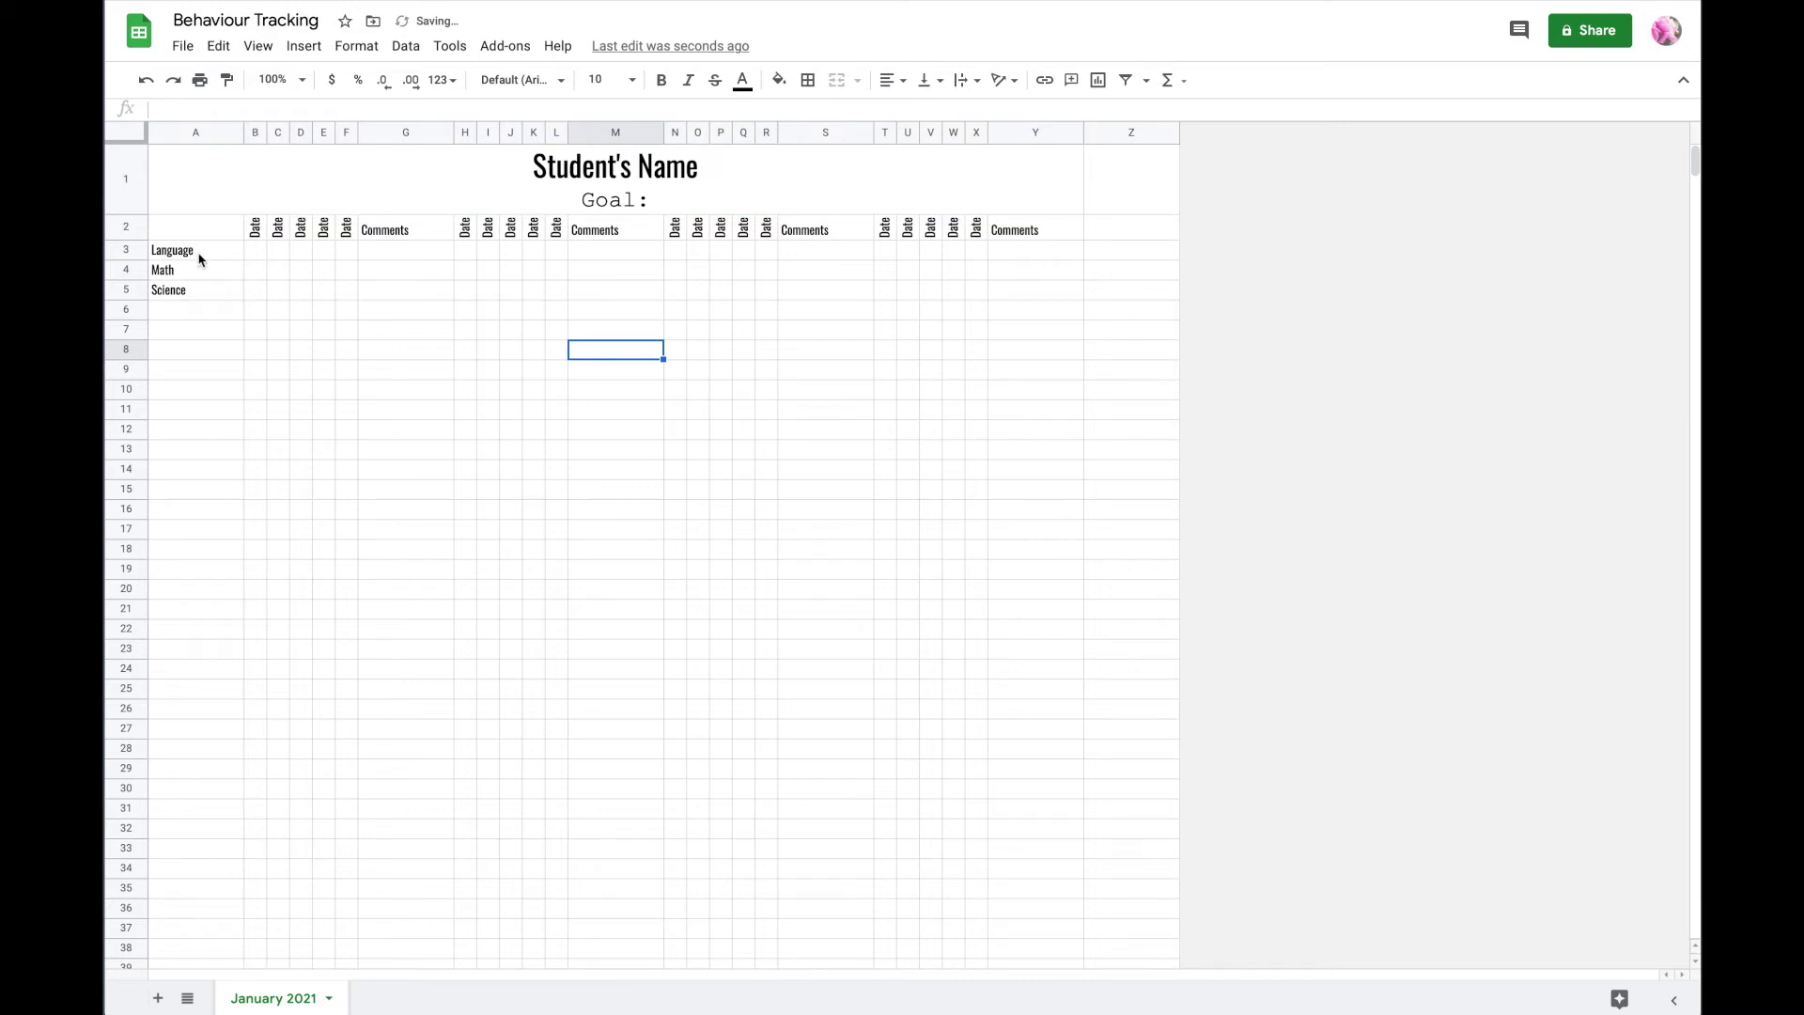
- Make row 2 with the date headings taller and insert a checkbox in cell B3
drag(136, 259, 136, 286)
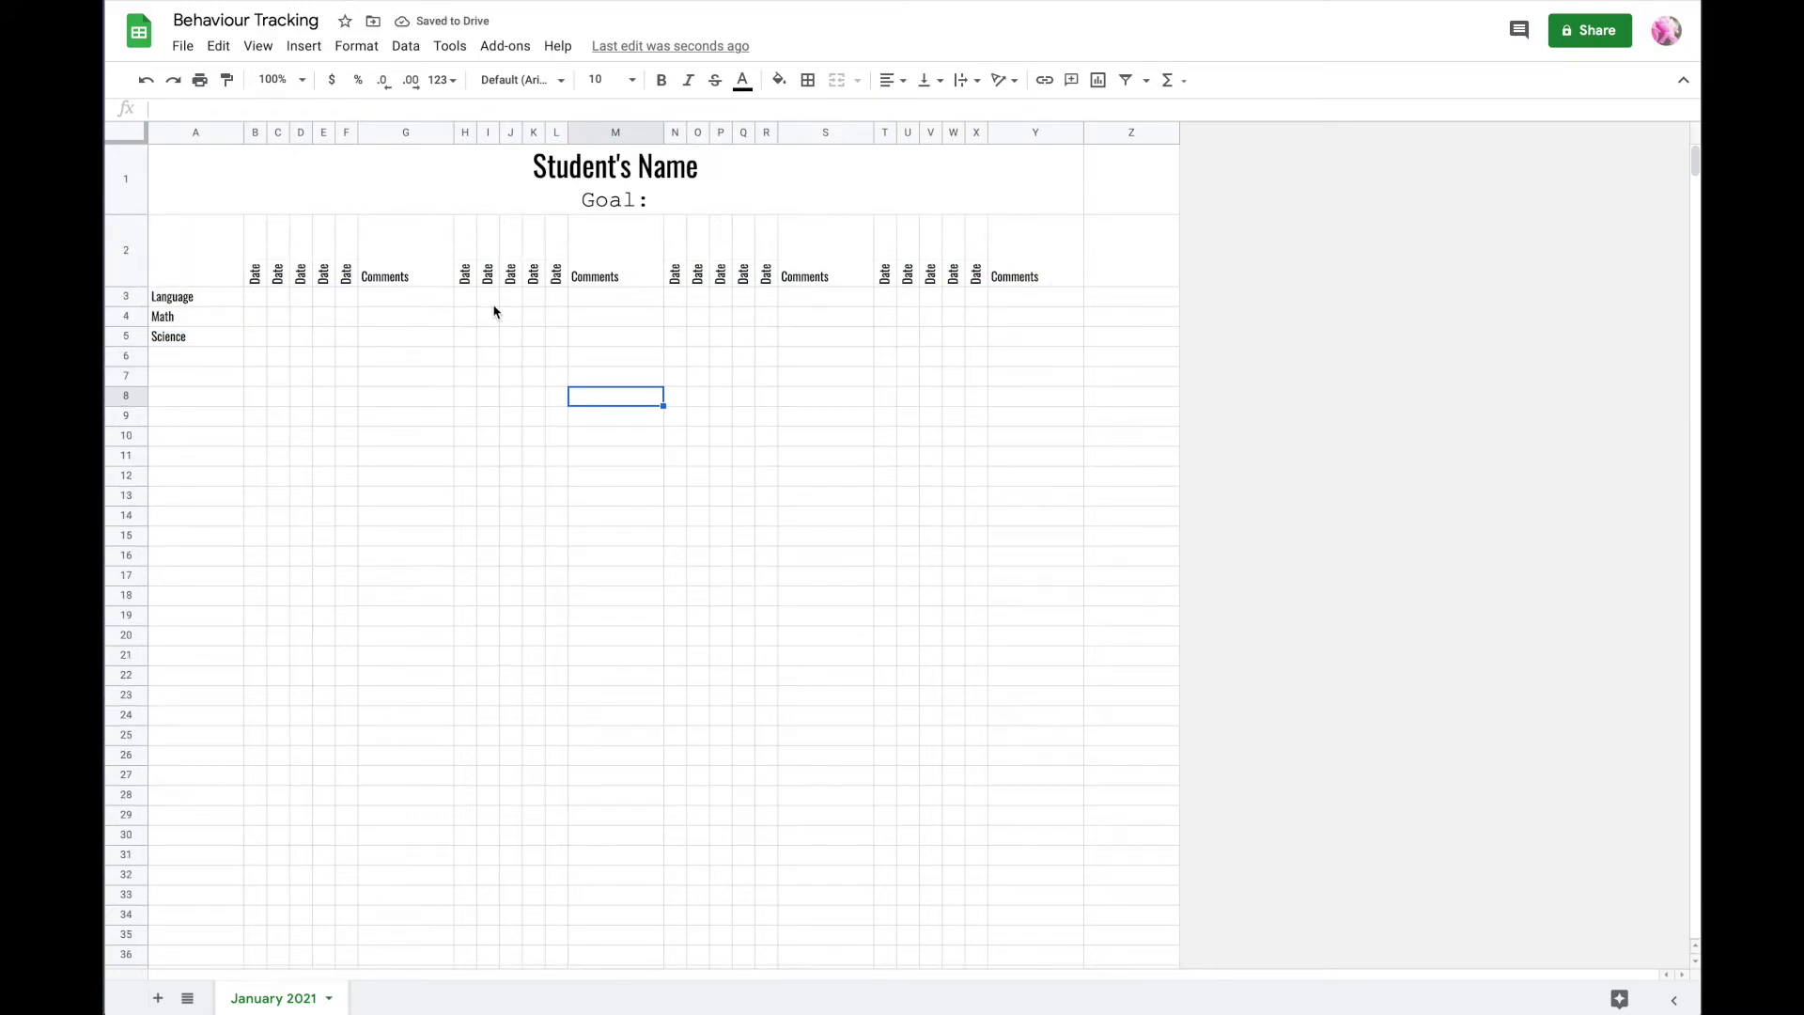
click(321, 51)
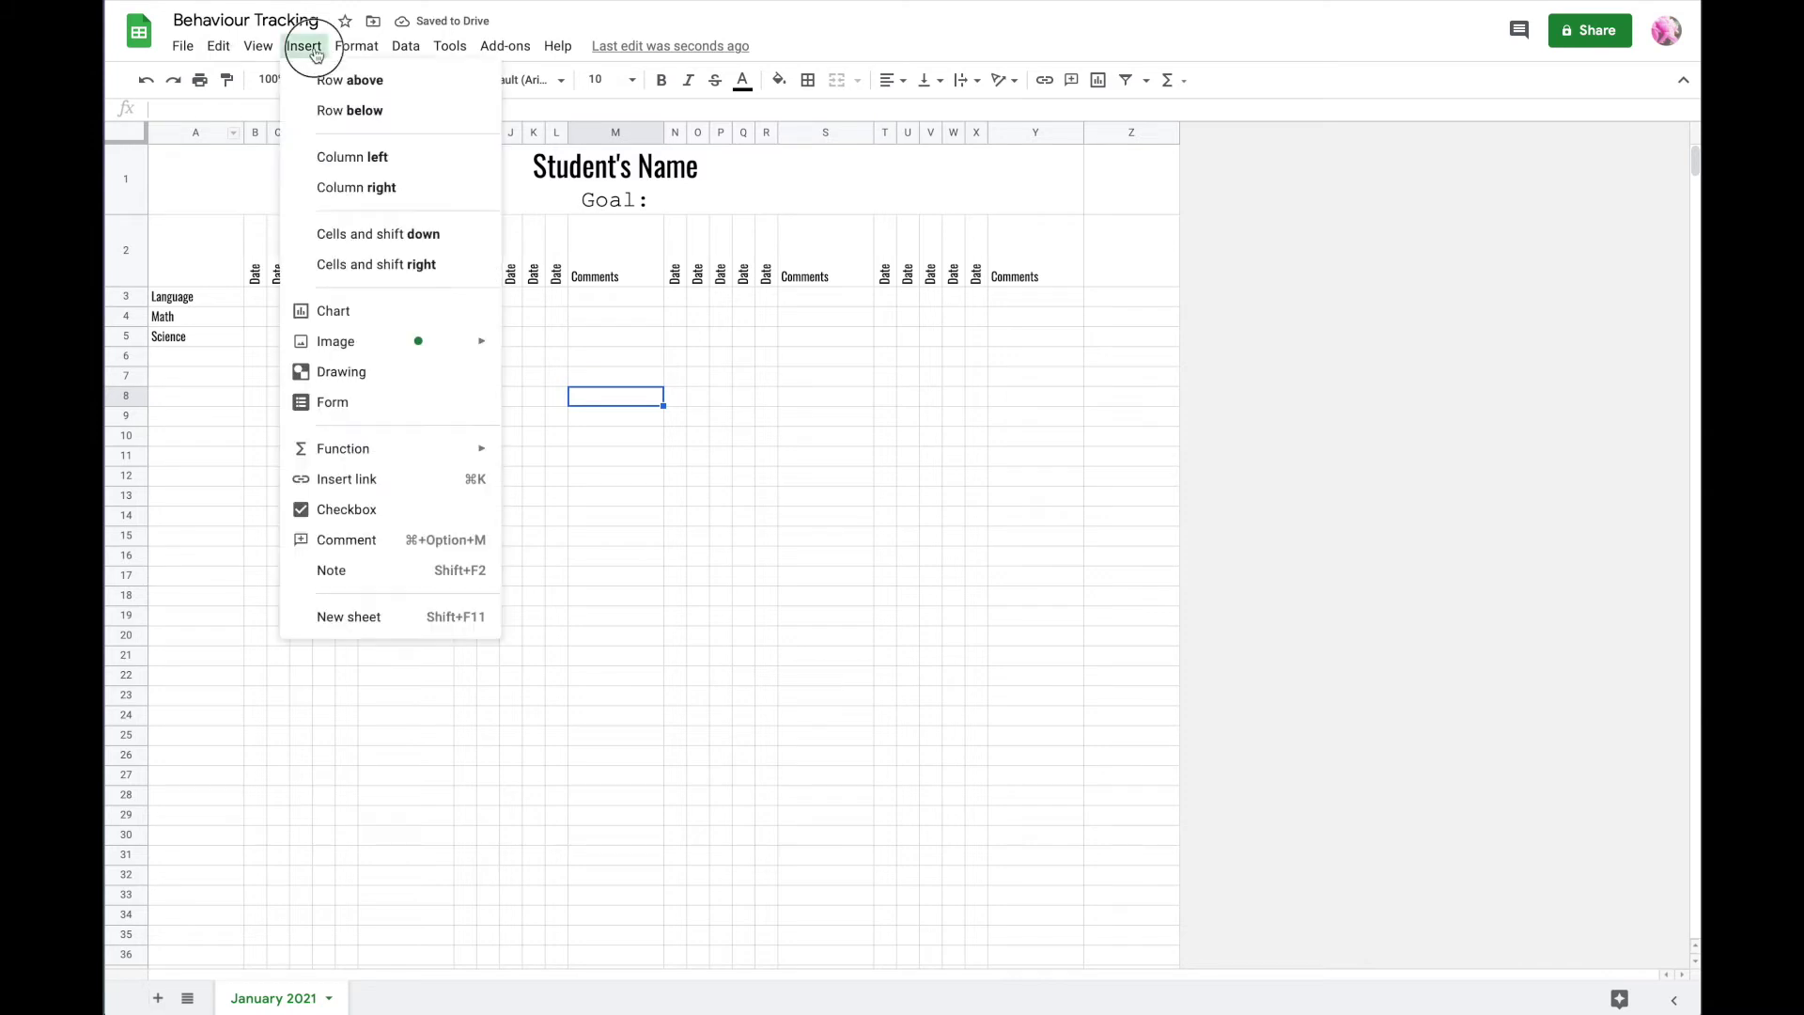
click(223, 299)
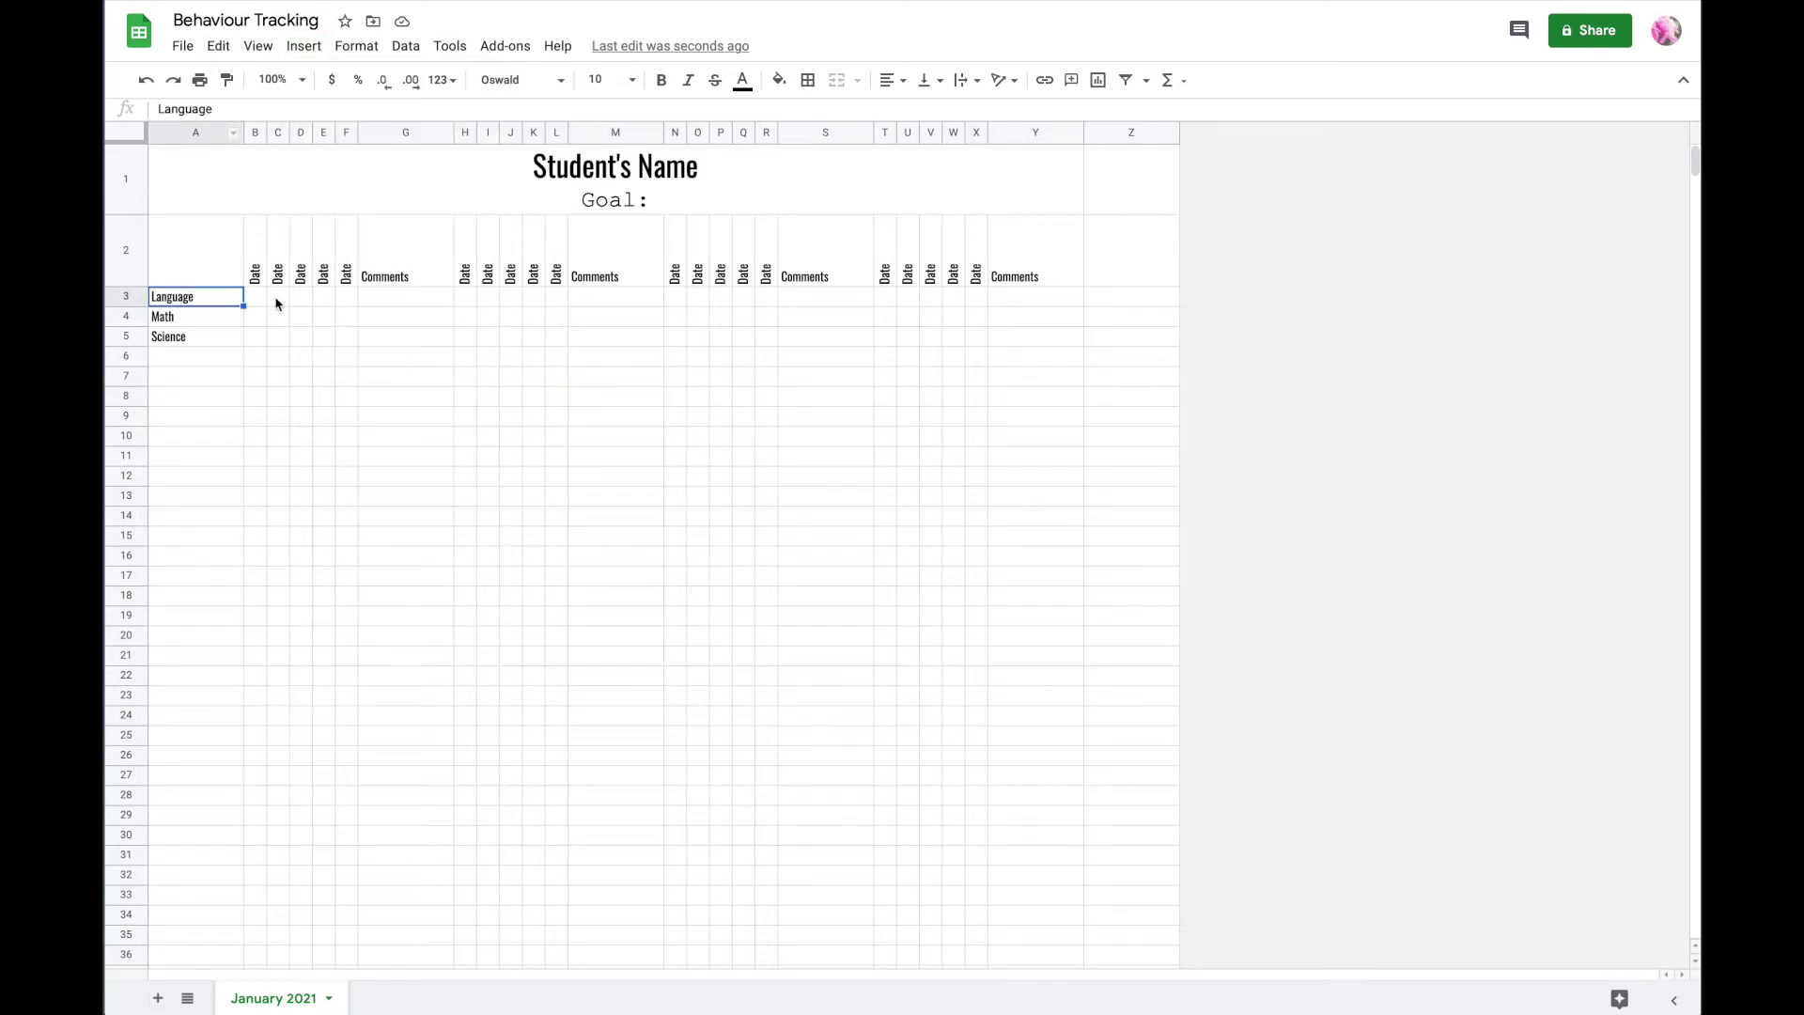
click(264, 303)
click(304, 46)
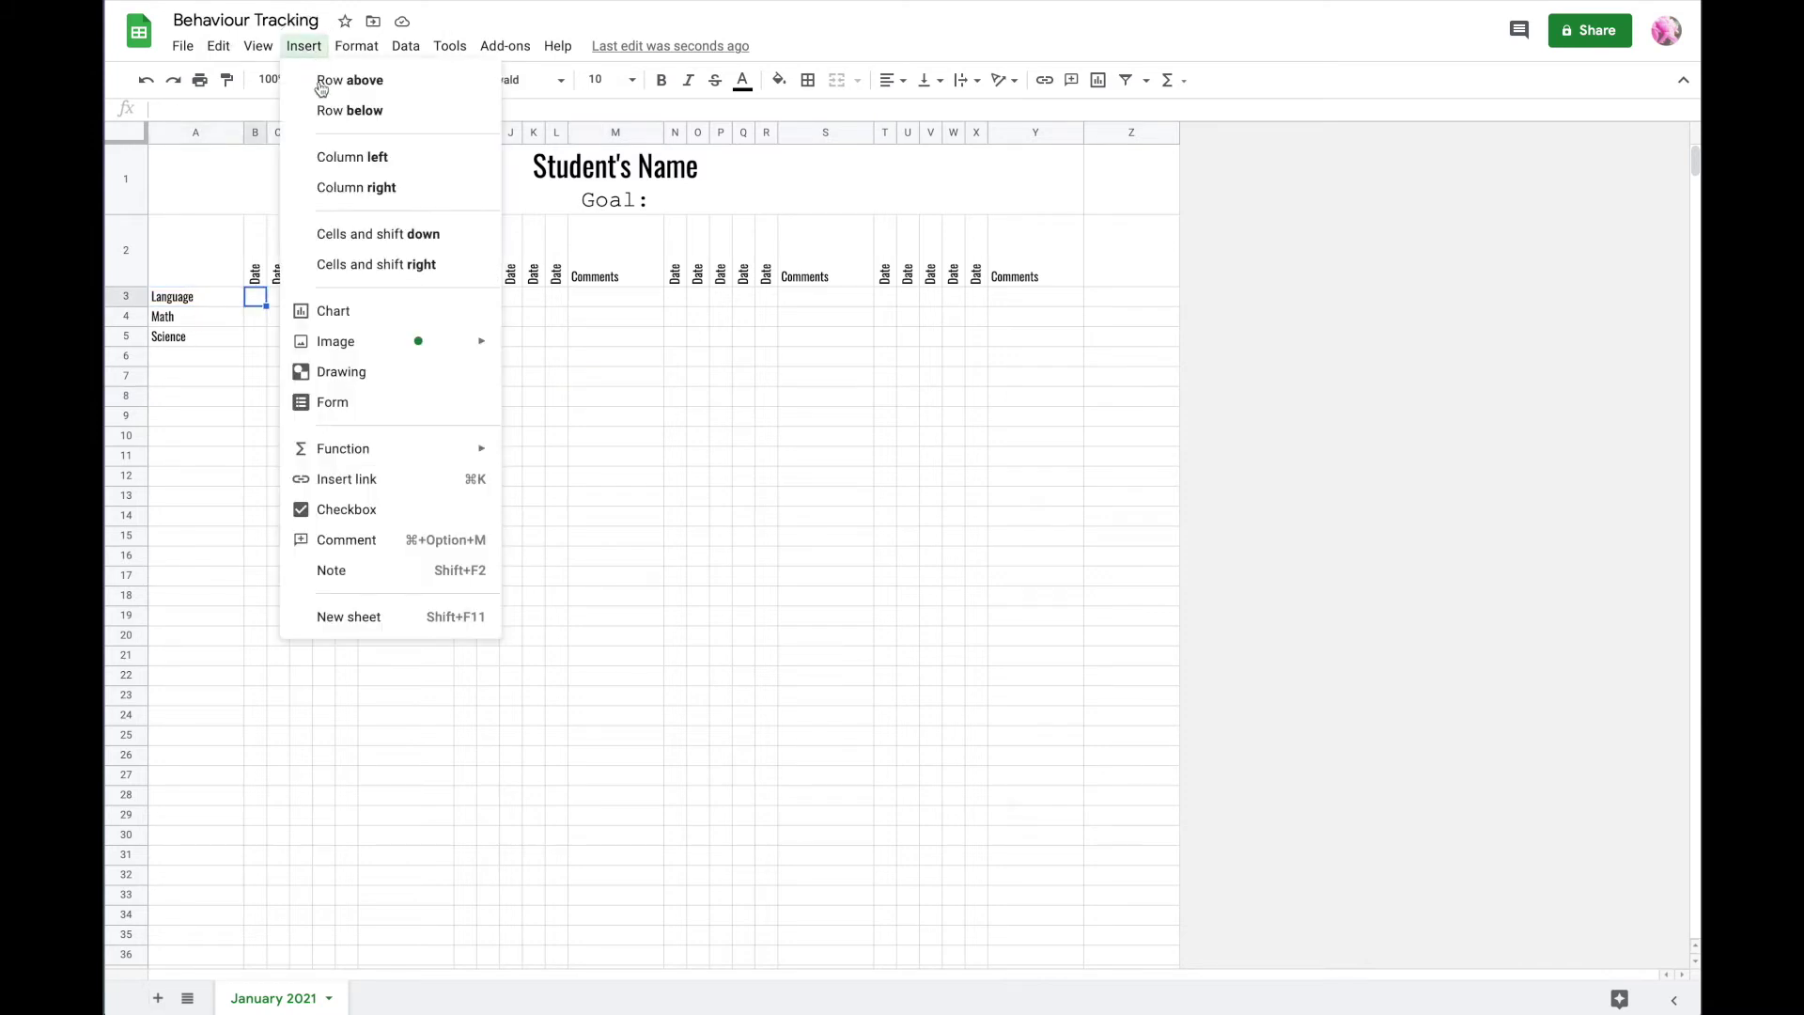
click(355, 511)
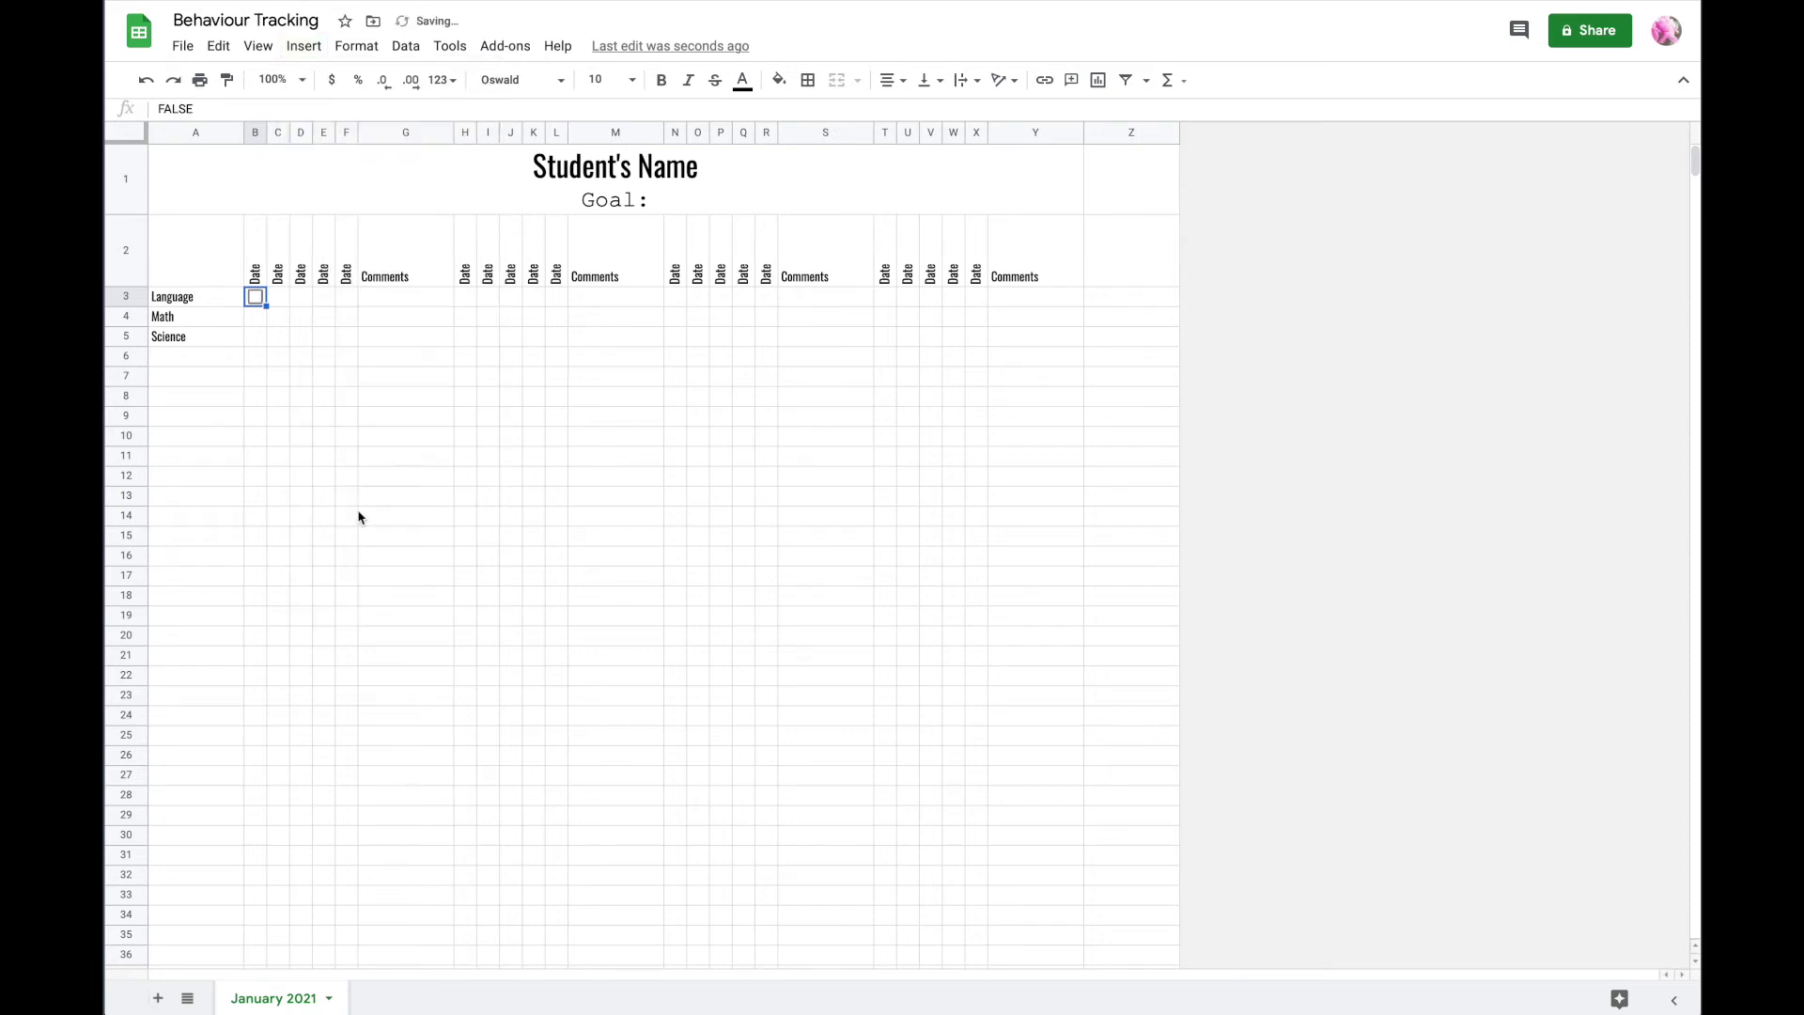
- Copy the checkbox from B3 into all the other date cells of the first week, B3 to F5
key(ctrl+c)
click(272, 301)
key(ctrl+v)
click(299, 301)
key(ctrl+v)
click(324, 301)
key(ctrl+v)
click(349, 299)
key(ctrl+v)
click(344, 316)
key(ctrl+v)
click(322, 319)
key(ctrl+v)
click(302, 316)
key(ctrl+v)
click(276, 322)
key(ctrl+v)
click(253, 337)
key(ctrl+v)
click(278, 337)
key(ctrl+v)
click(301, 336)
key(ctrl+v)
click(323, 337)
key(ctrl+v)
click(347, 336)
key(ctrl+v)
drag(249, 293, 360, 339)
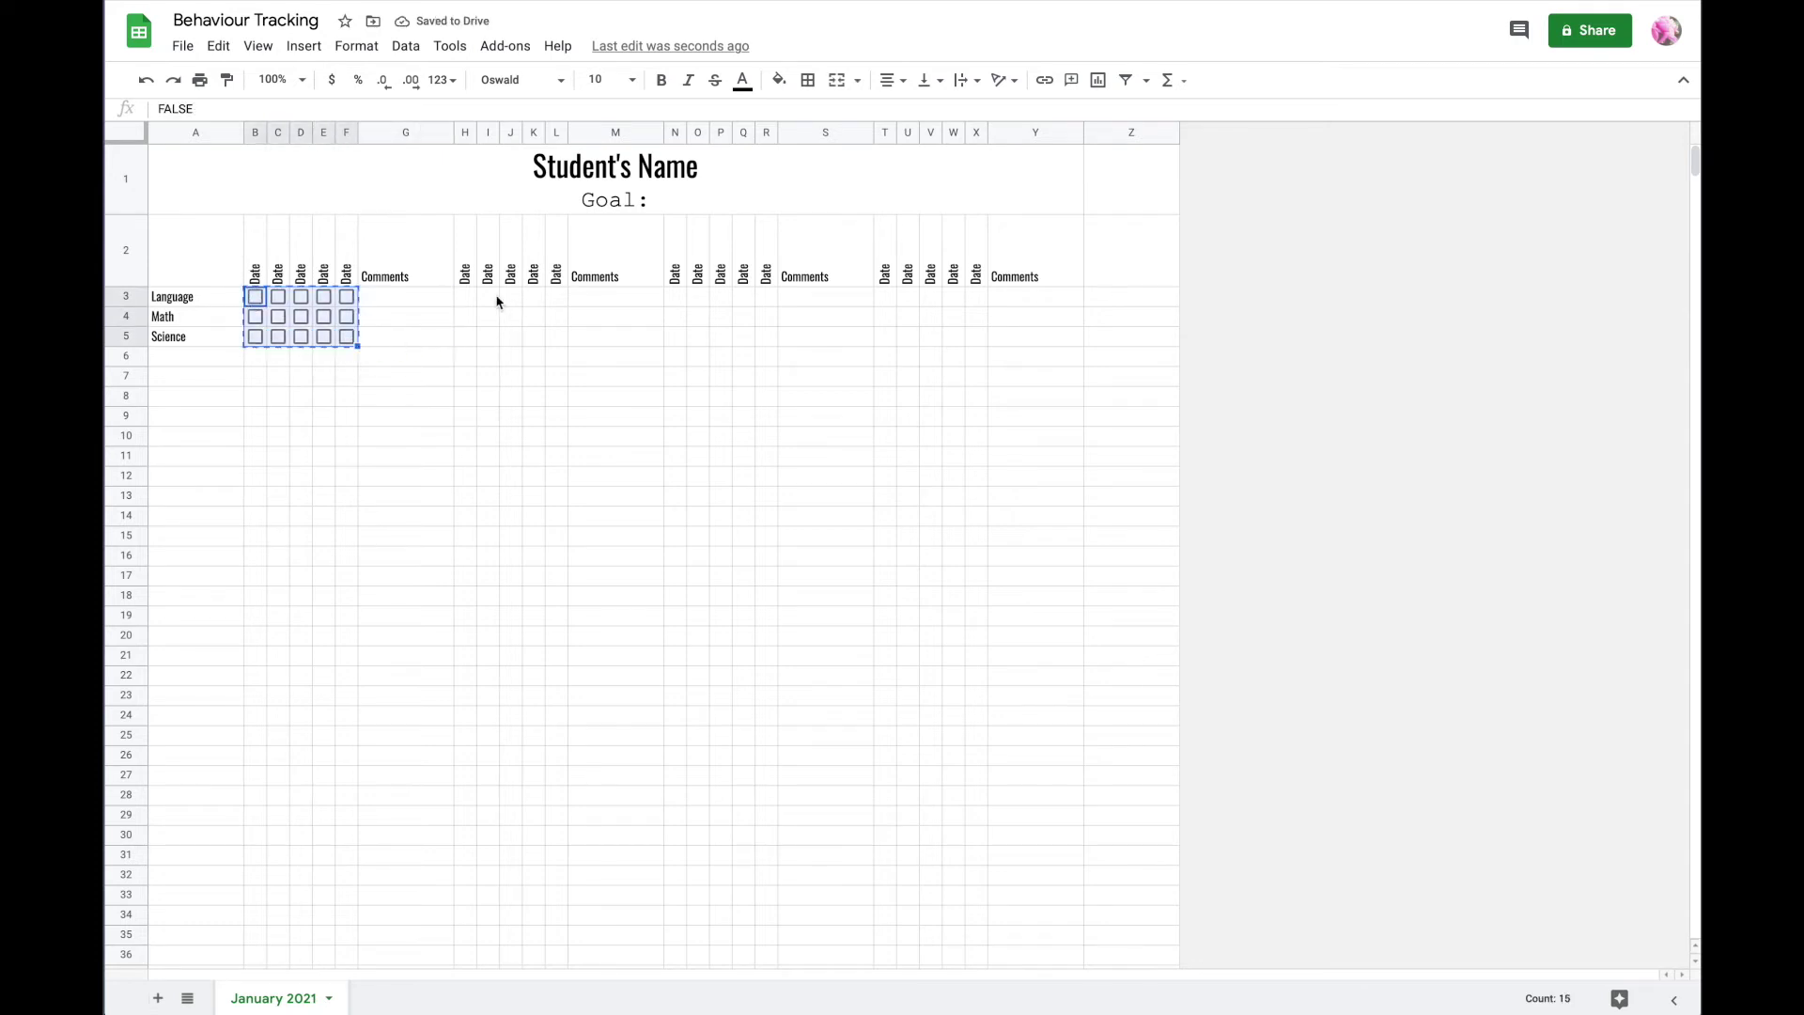
click(465, 298)
key(ctrl+c)
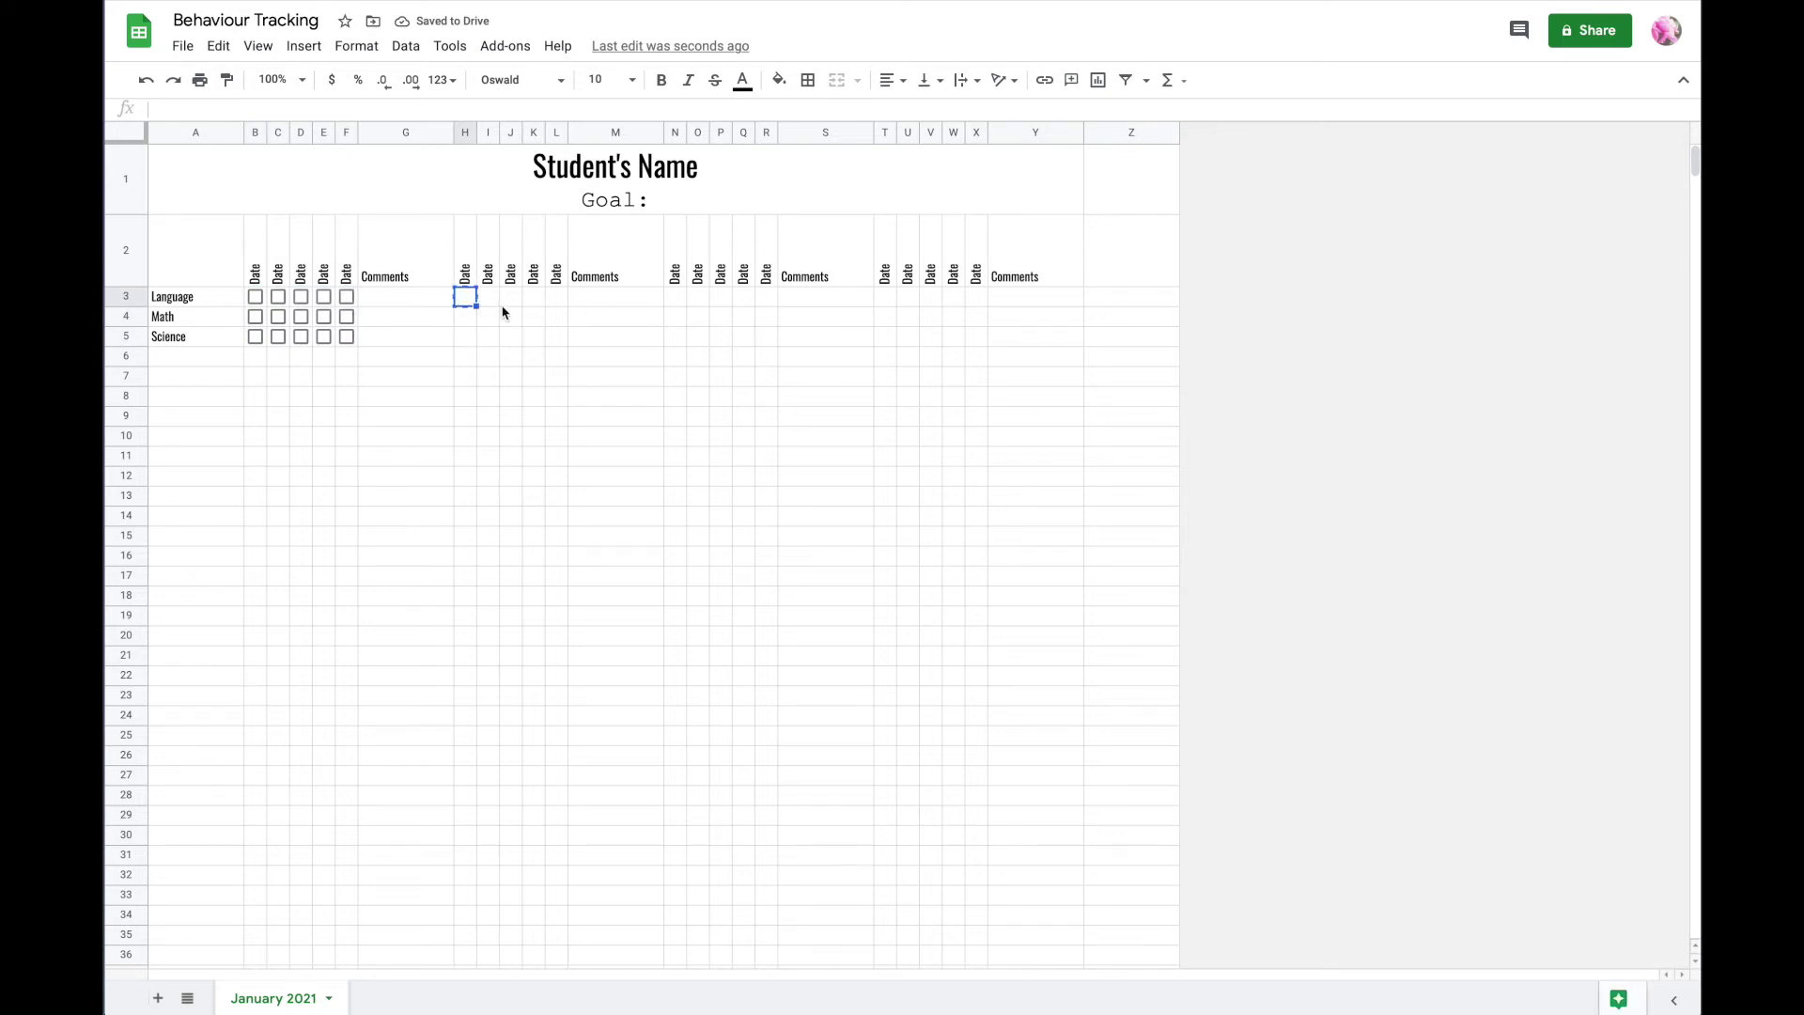
click(277, 357)
- Copy the checkbox block B3 to F5 into the other three weeks, starting at H3, N3 and T3
drag(252, 302, 350, 336)
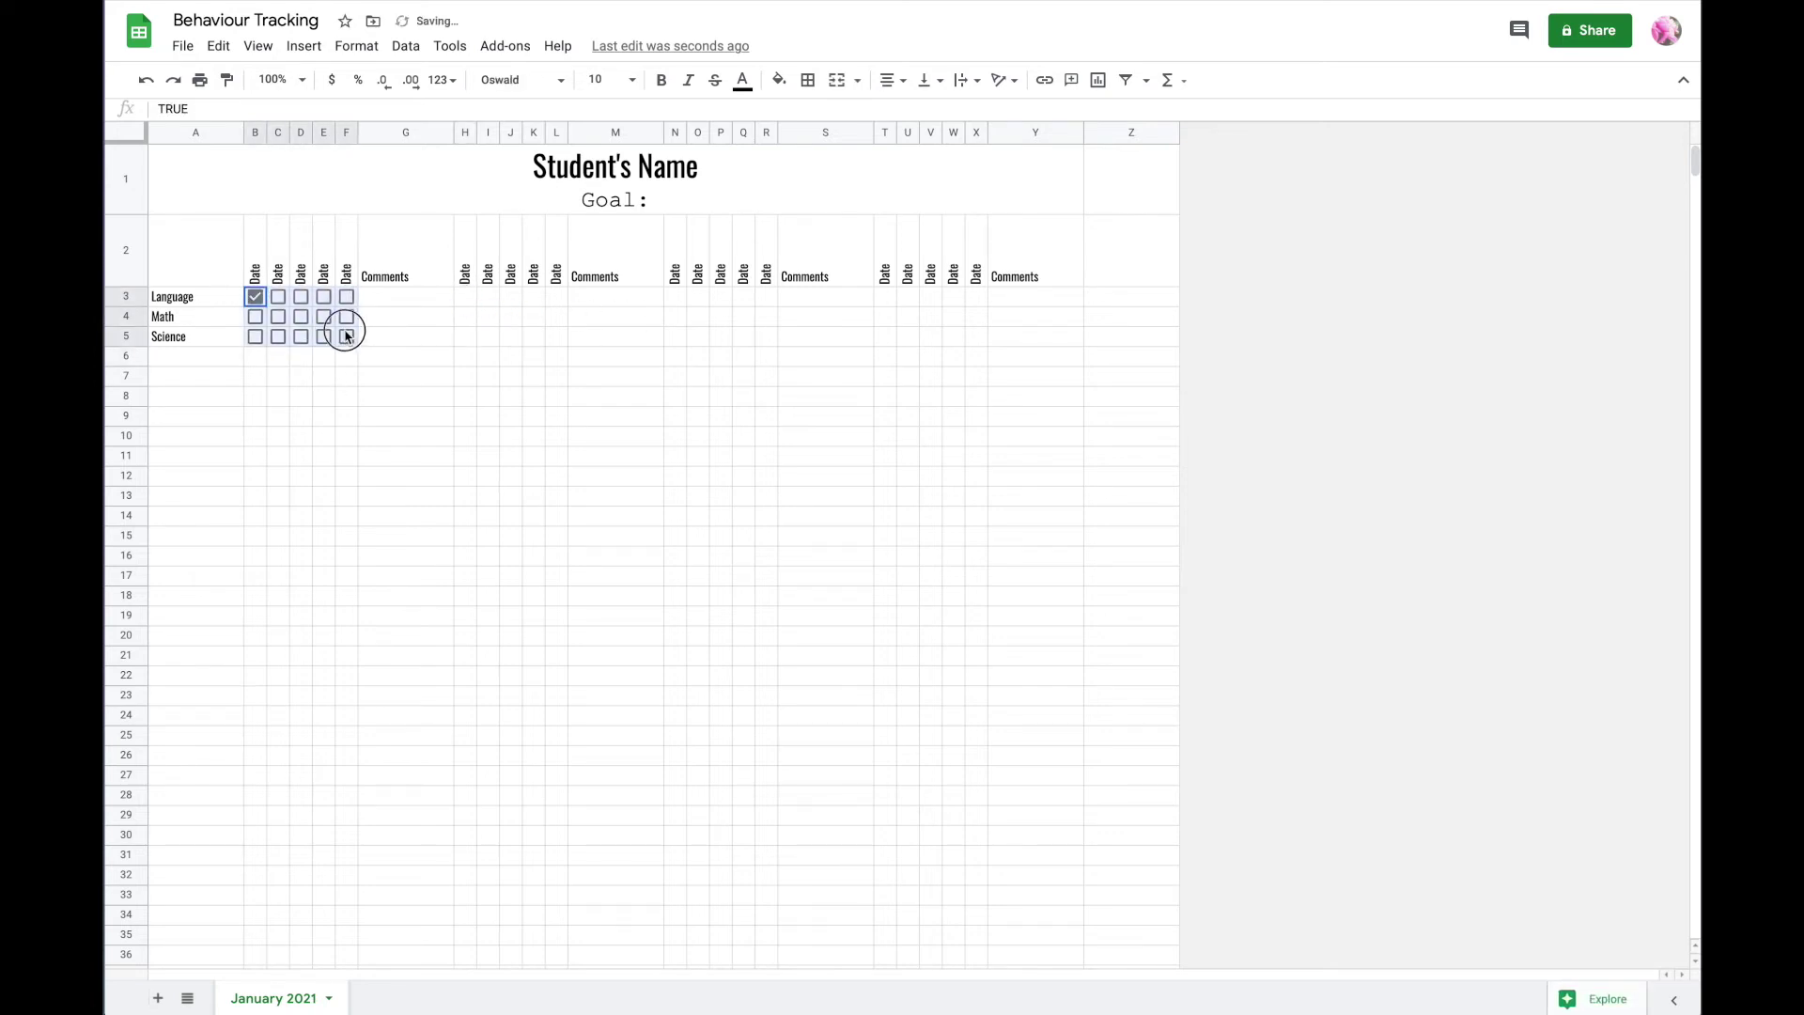
key(ctrl+c)
click(470, 300)
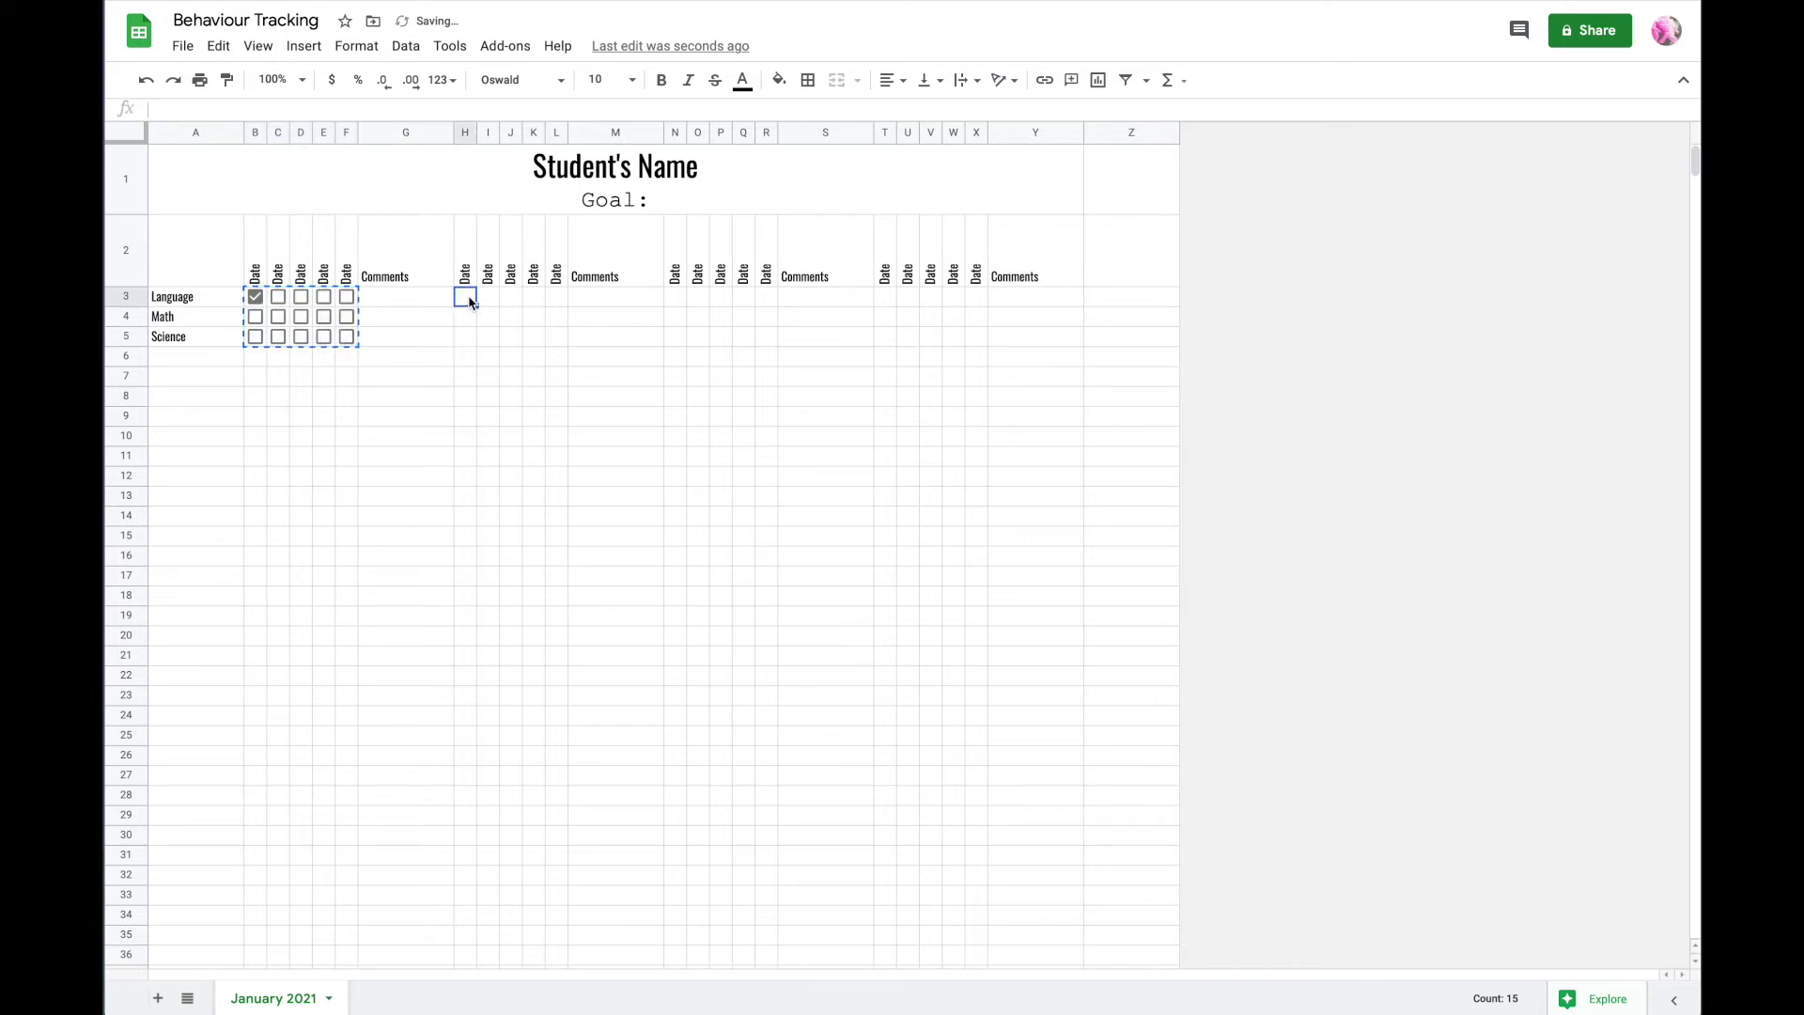
key(ctrl+v)
click(676, 301)
key(ctrl+v)
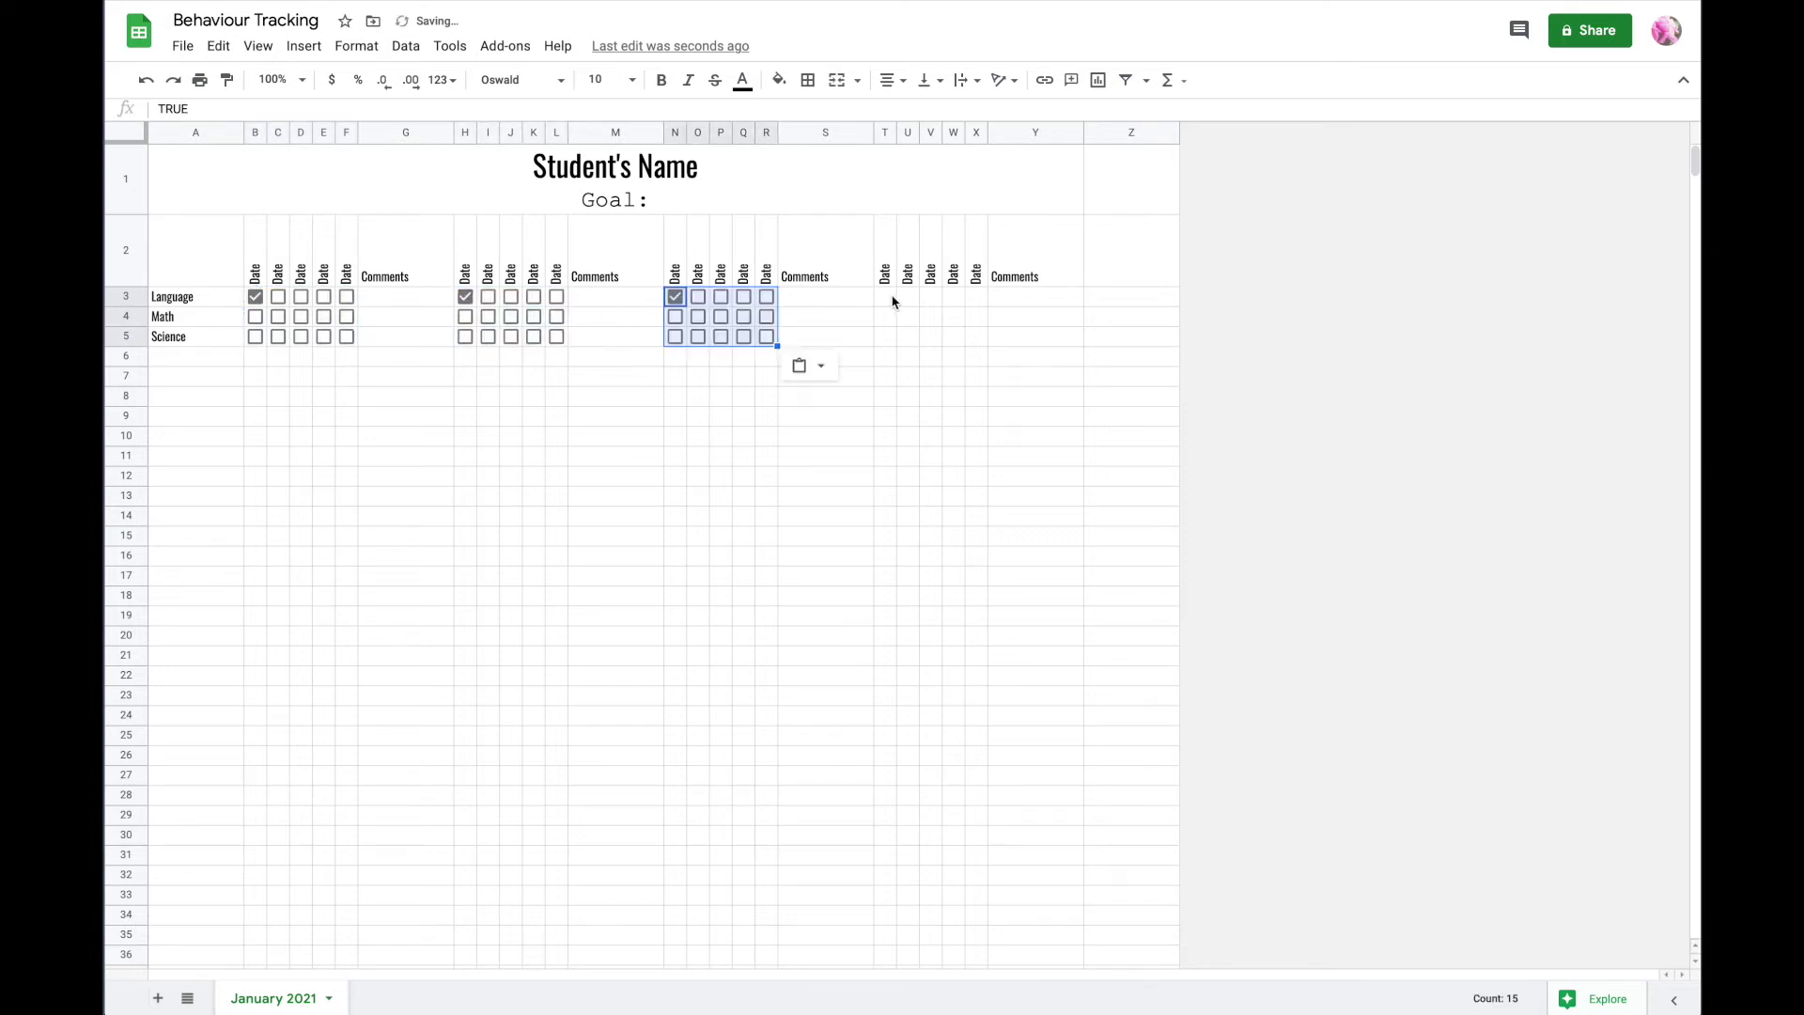
click(886, 299)
key(ctrl+v)
- Clear the ticked Language checkboxes in T3, N3, H3 and B3
click(886, 299)
click(674, 300)
click(465, 298)
click(256, 298)
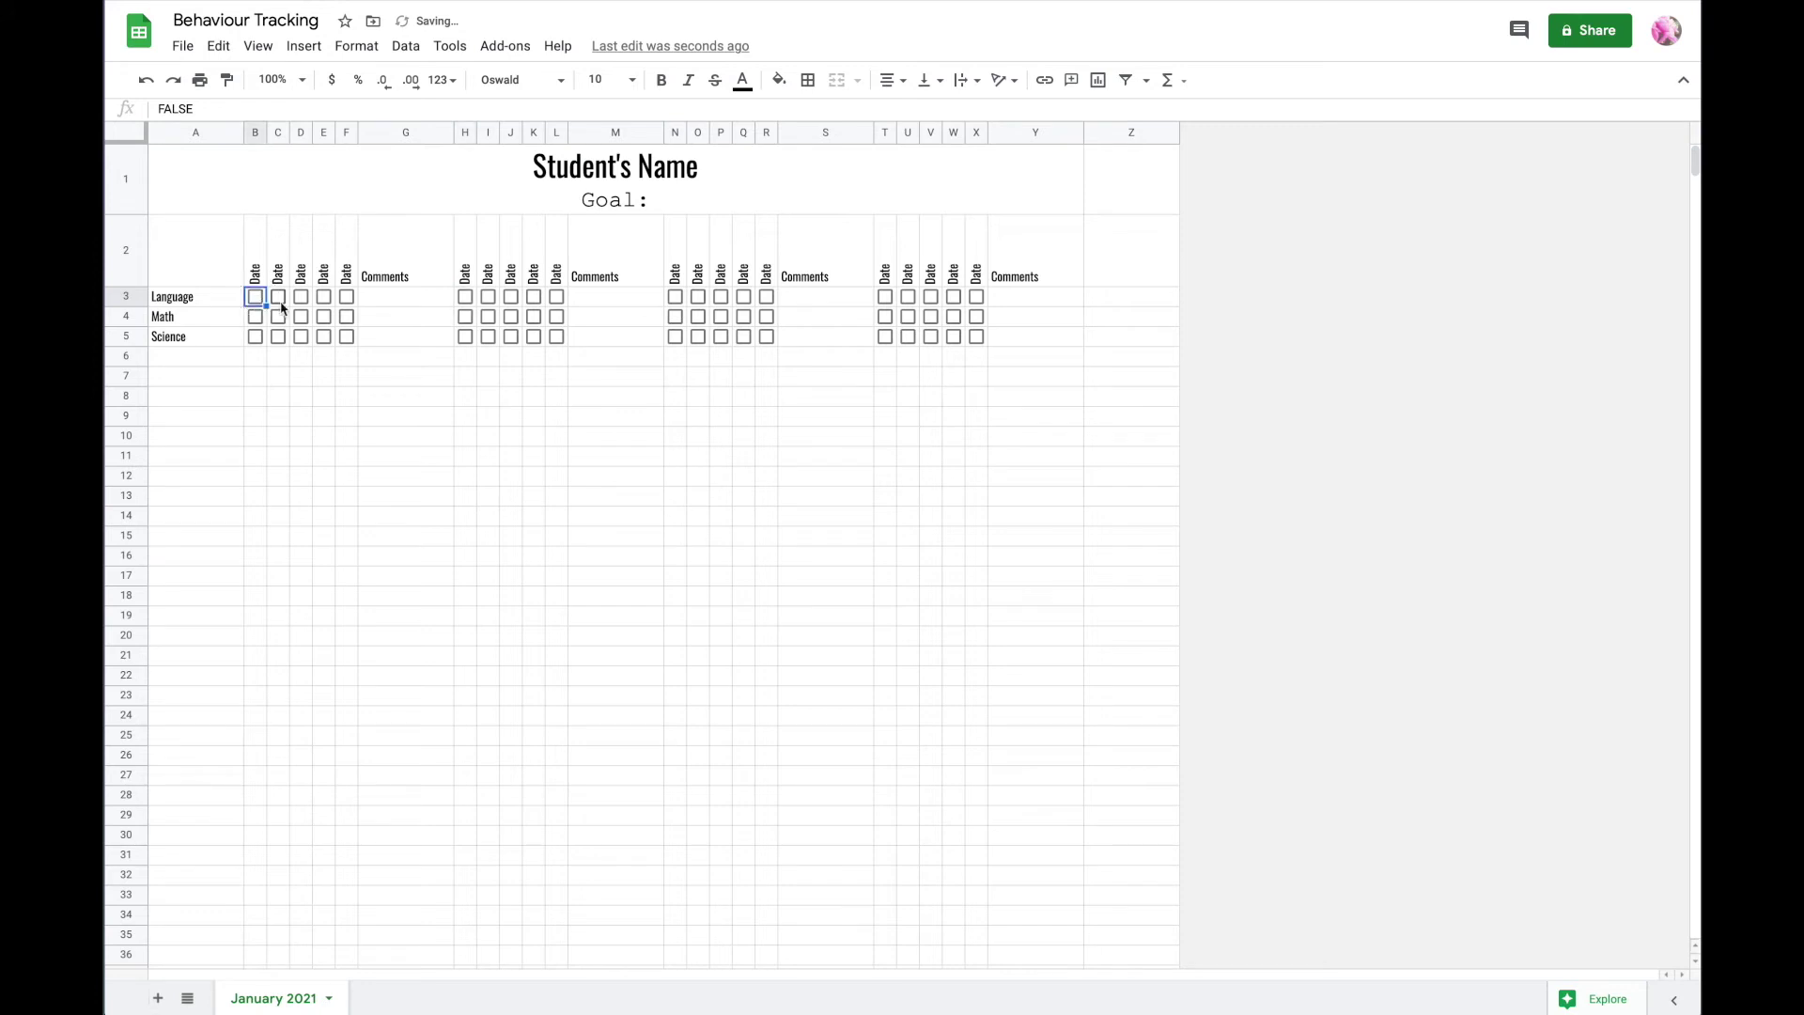
click(677, 208)
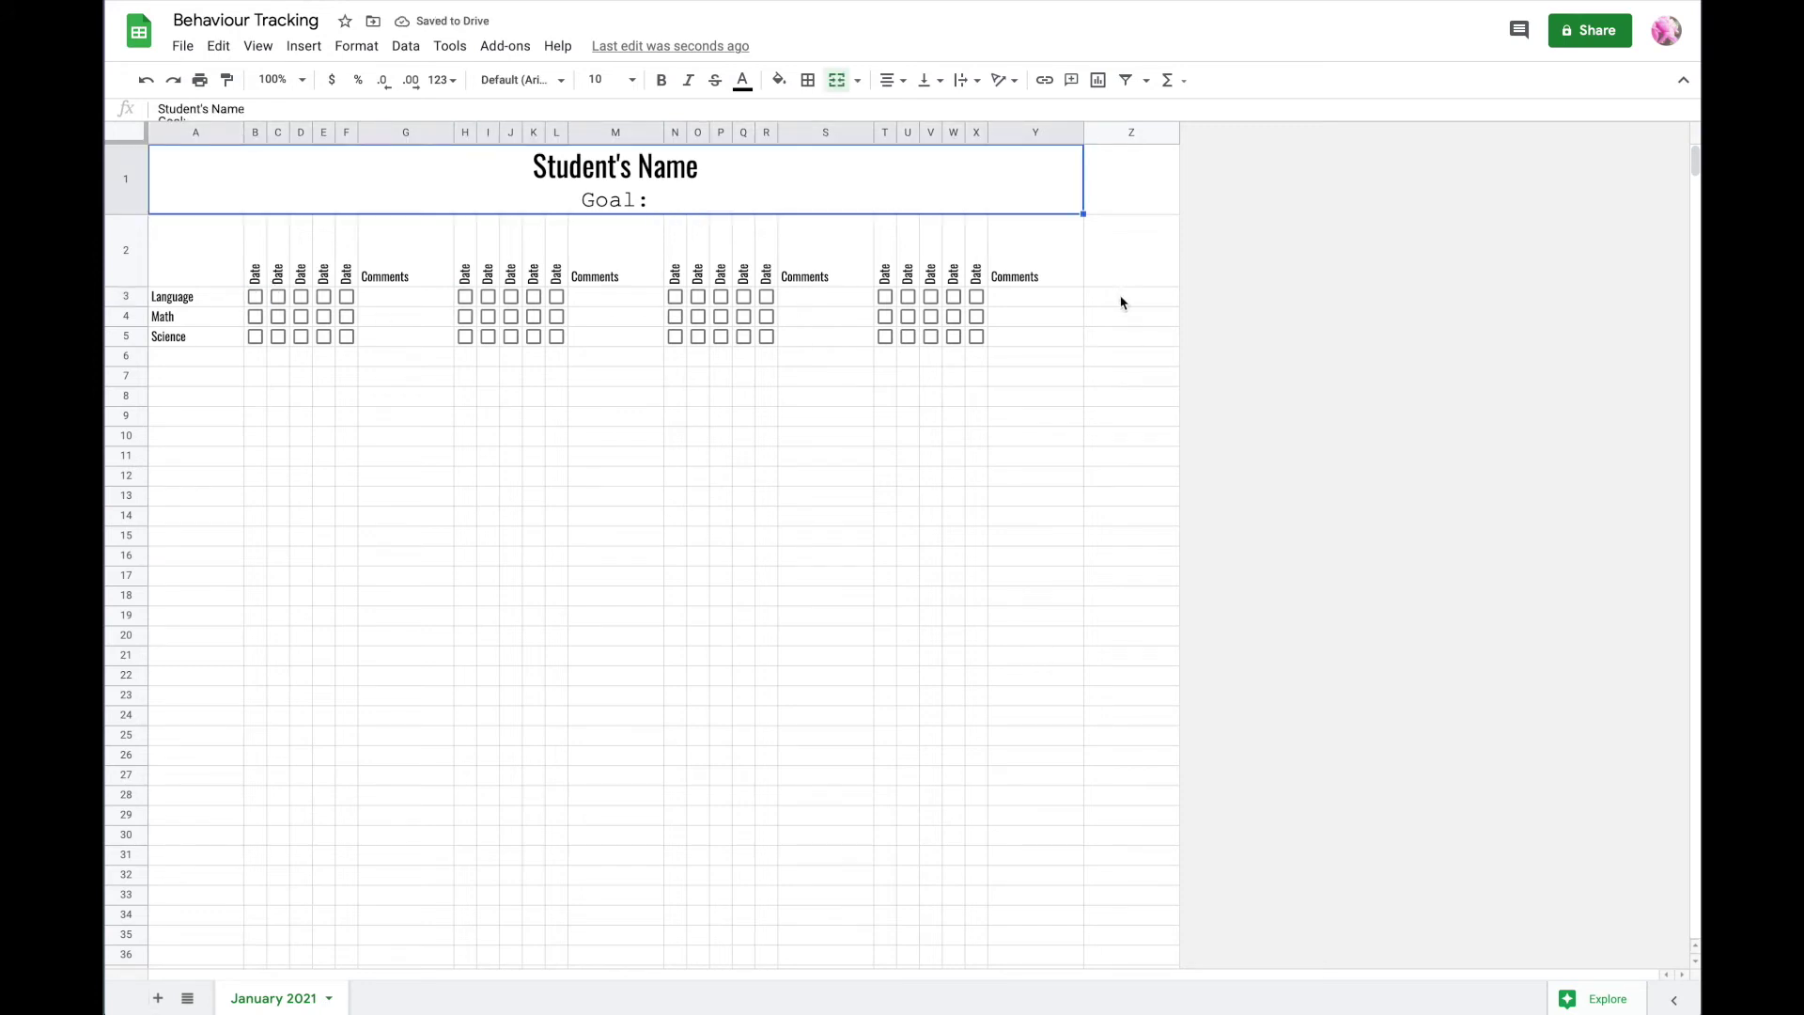
click(1322, 442)
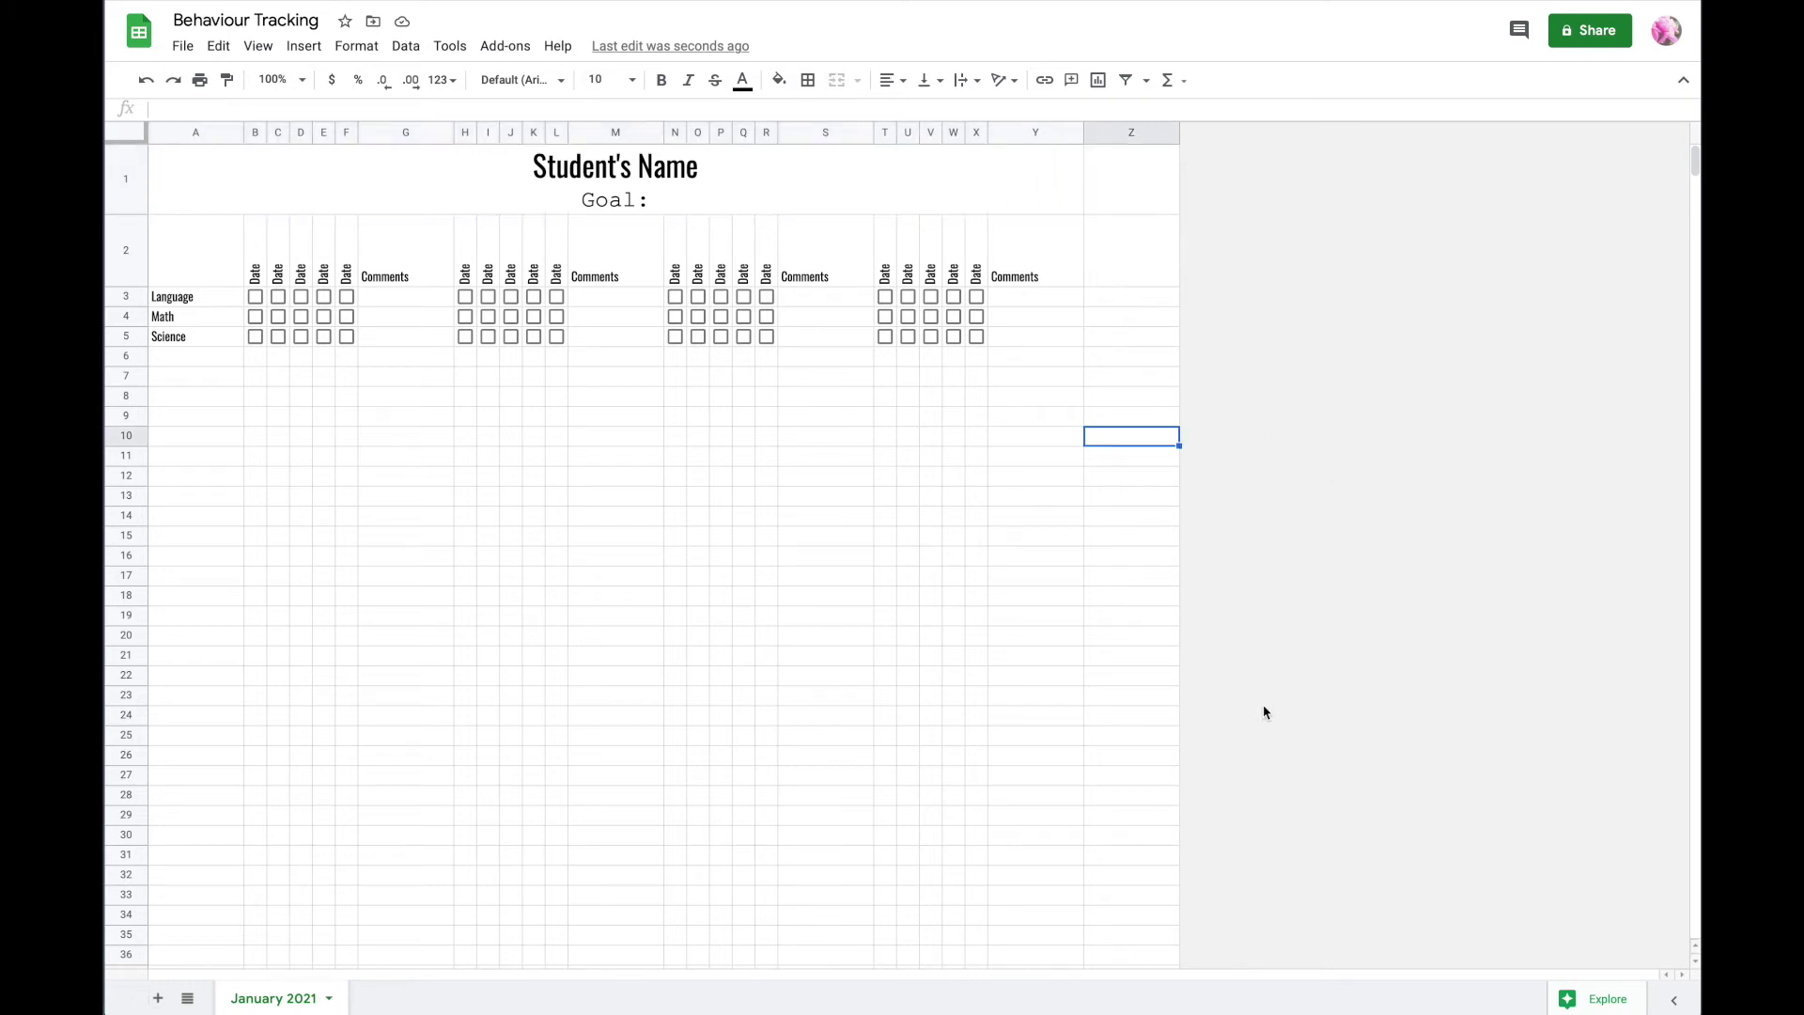
- Fill the whole Language row with light gray
click(125, 297)
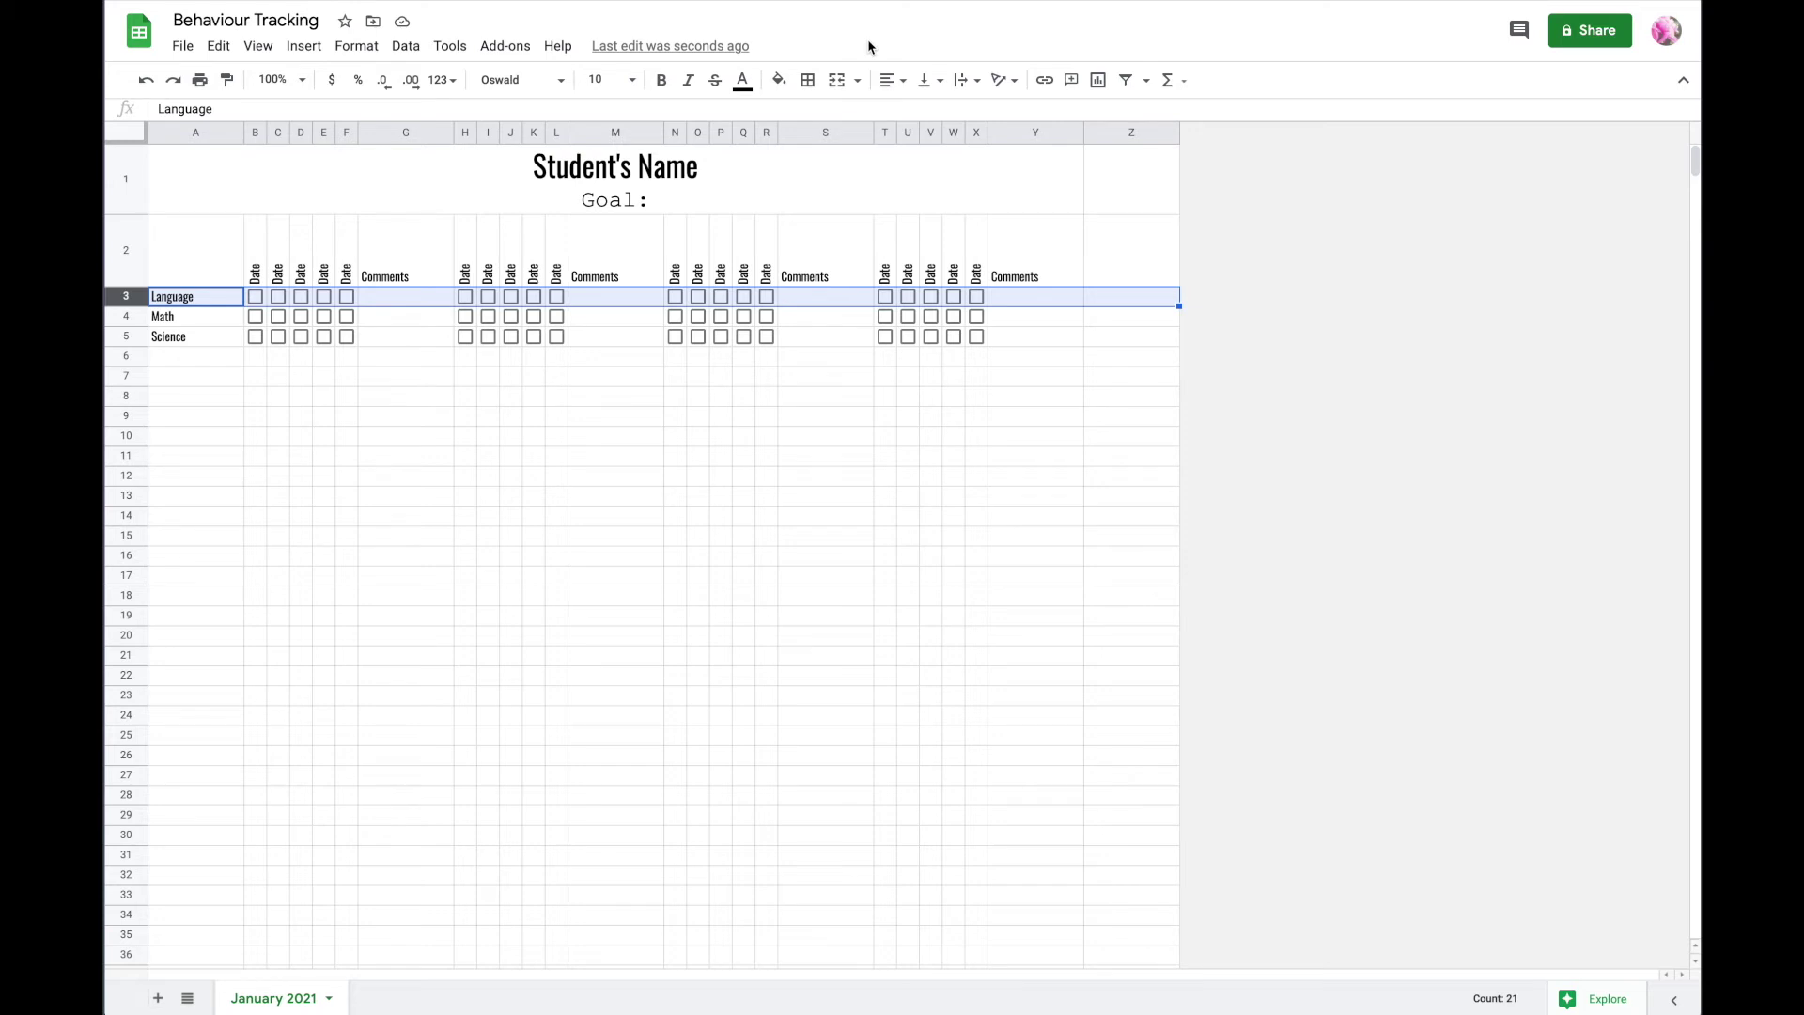
click(778, 80)
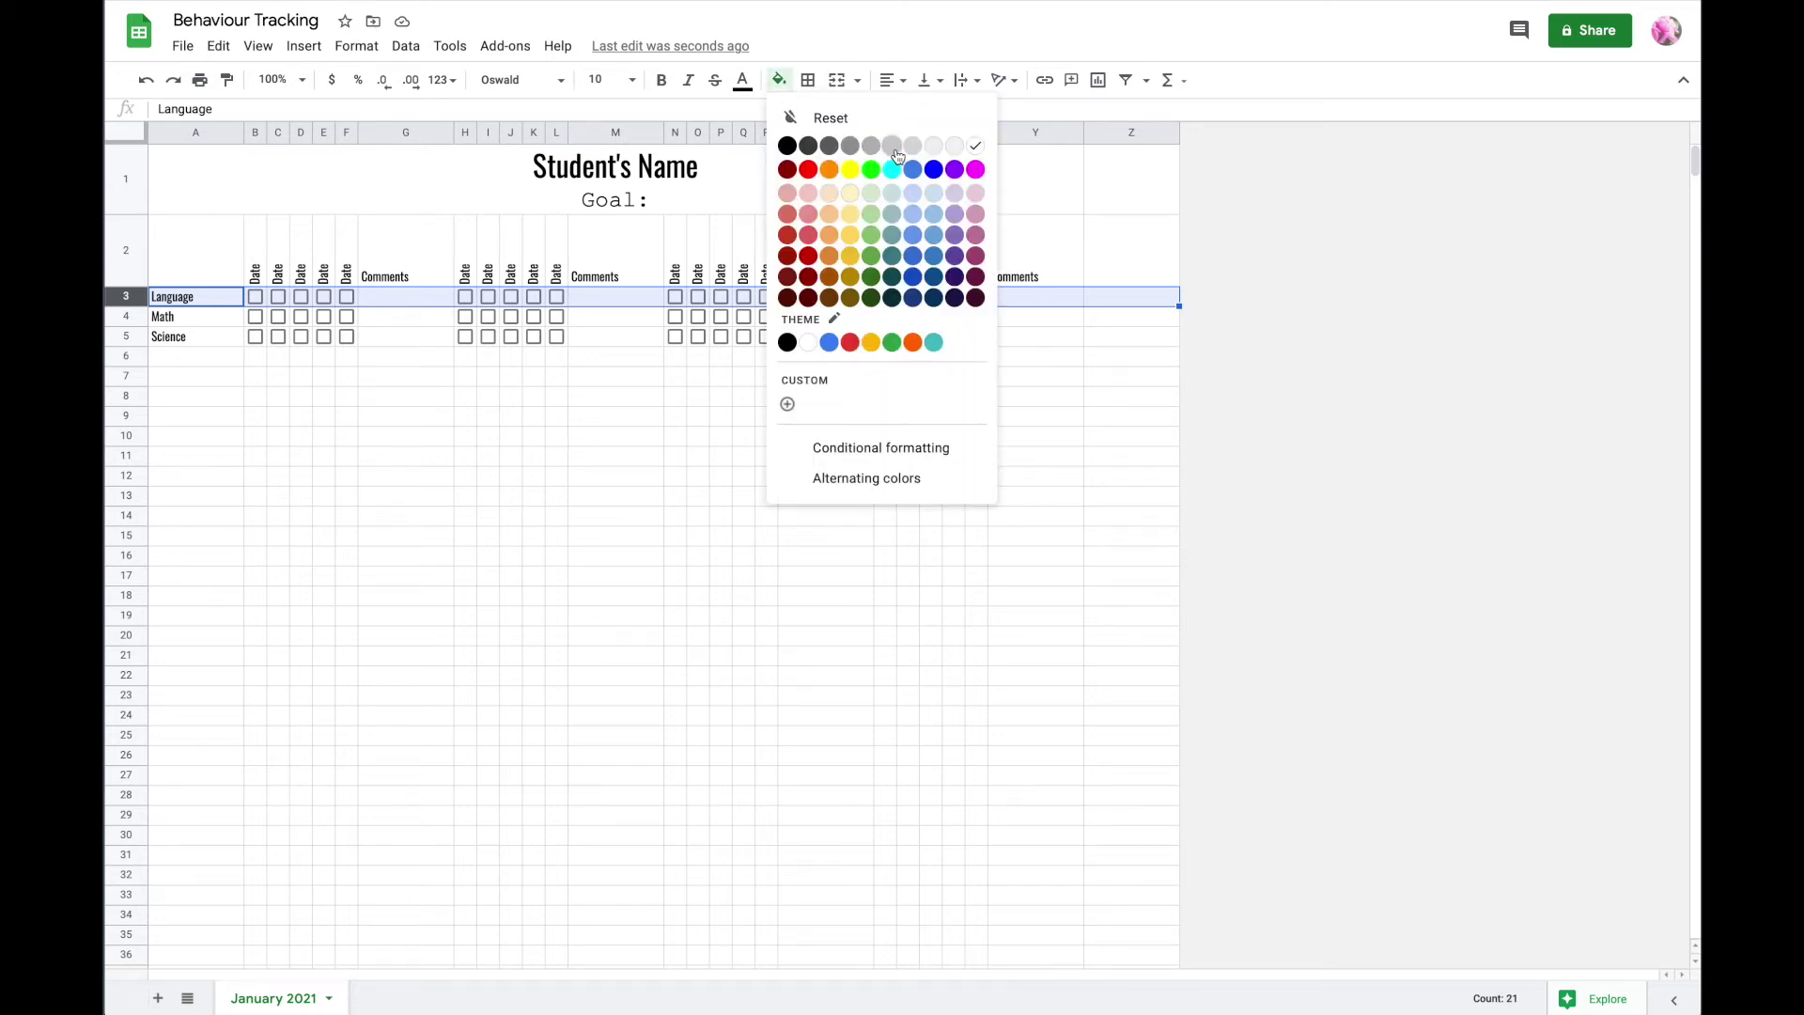
click(893, 148)
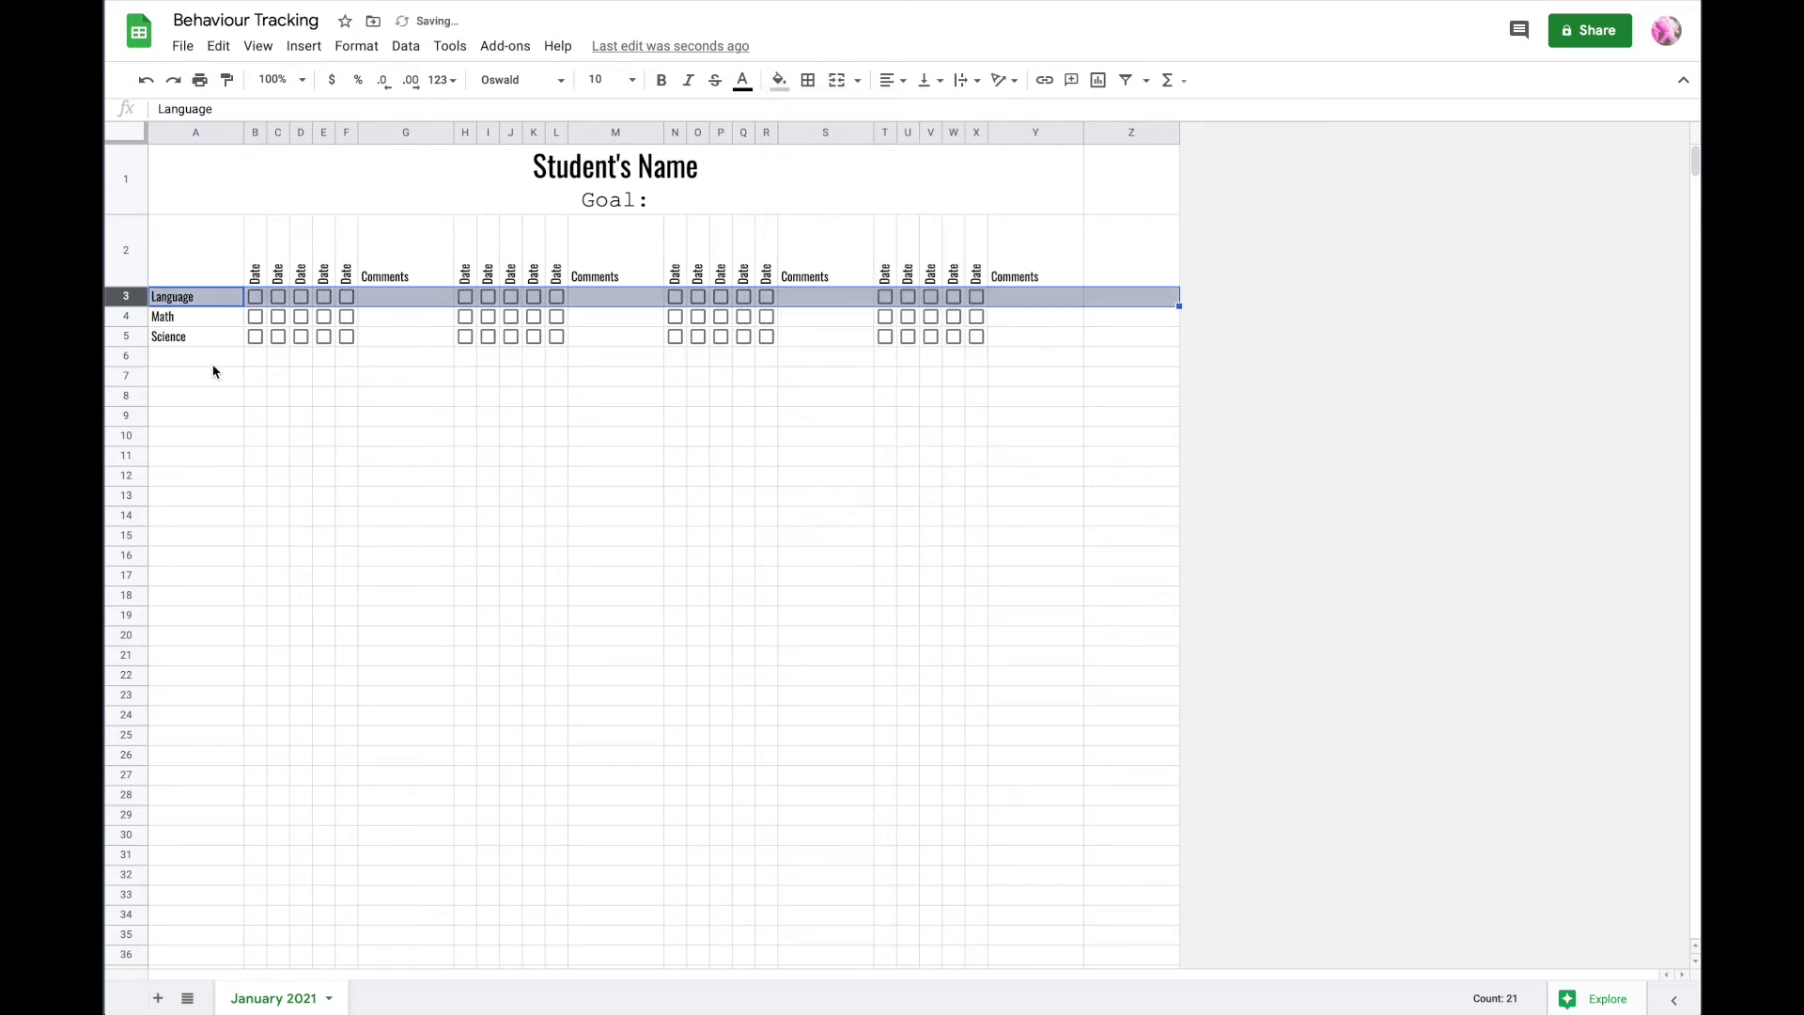
click(778, 80)
click(913, 145)
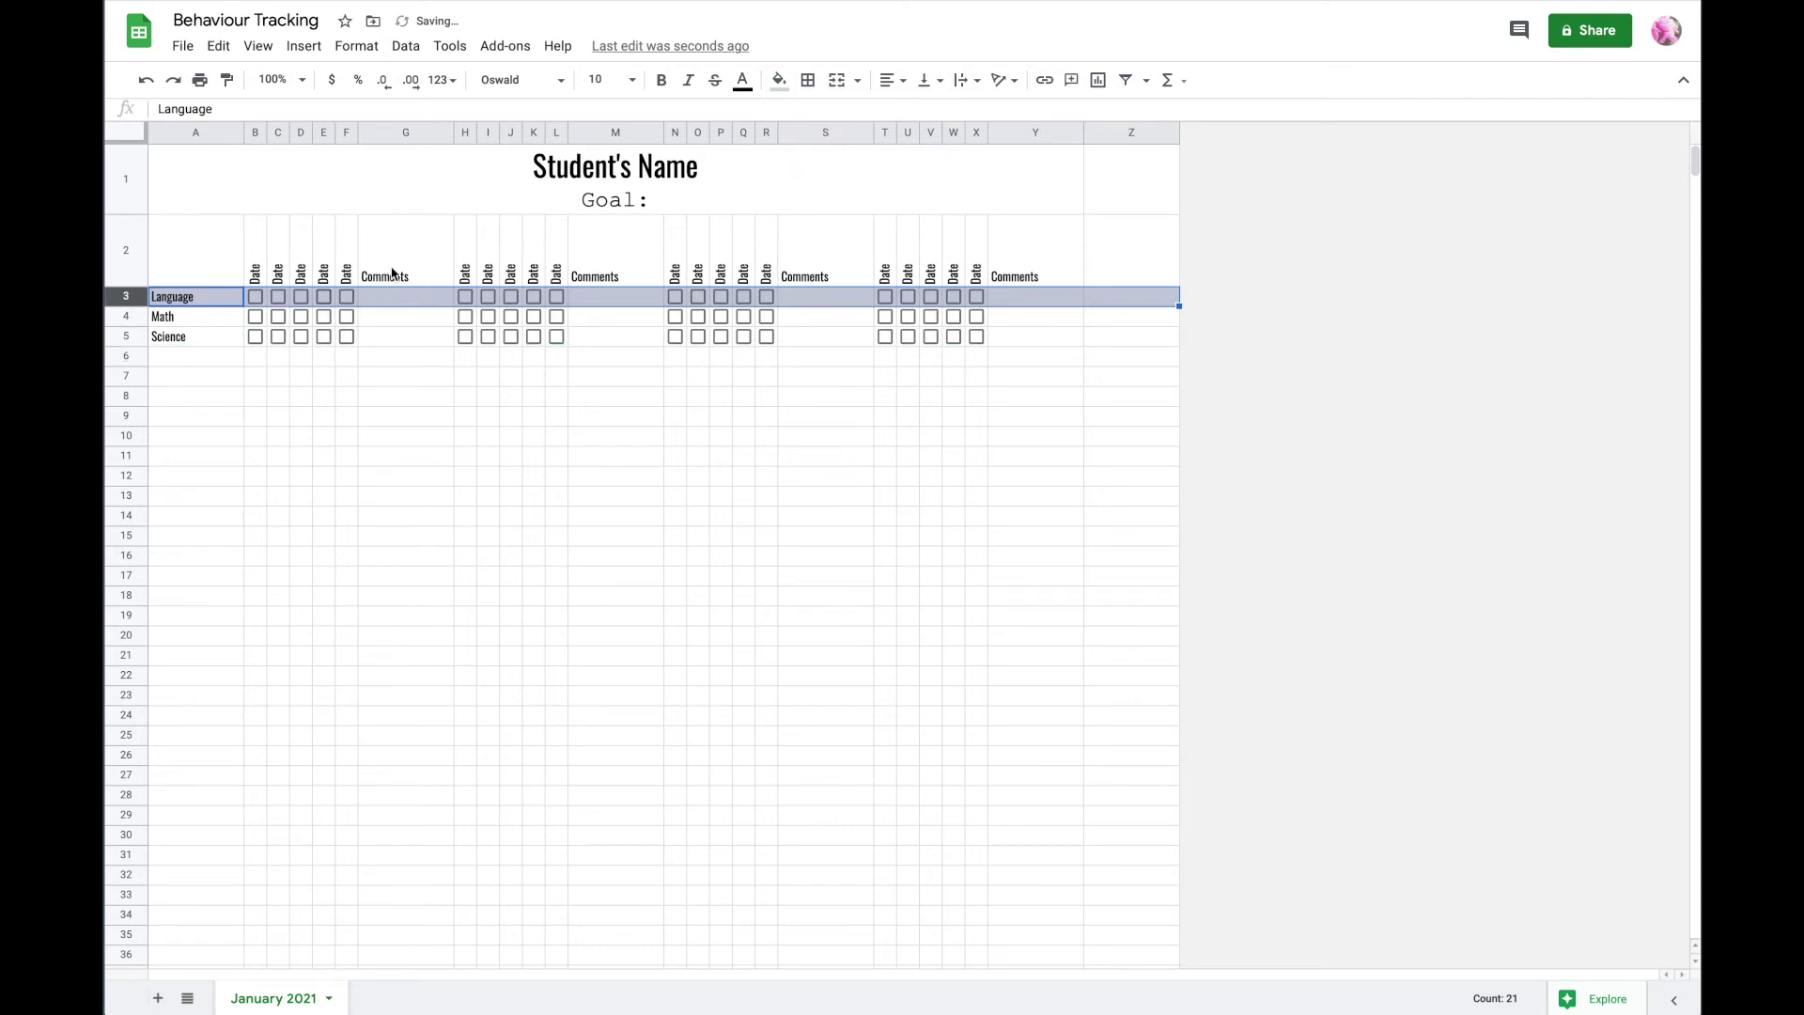
- Shade the entire Science row with the same light gray as the Language row
click(132, 338)
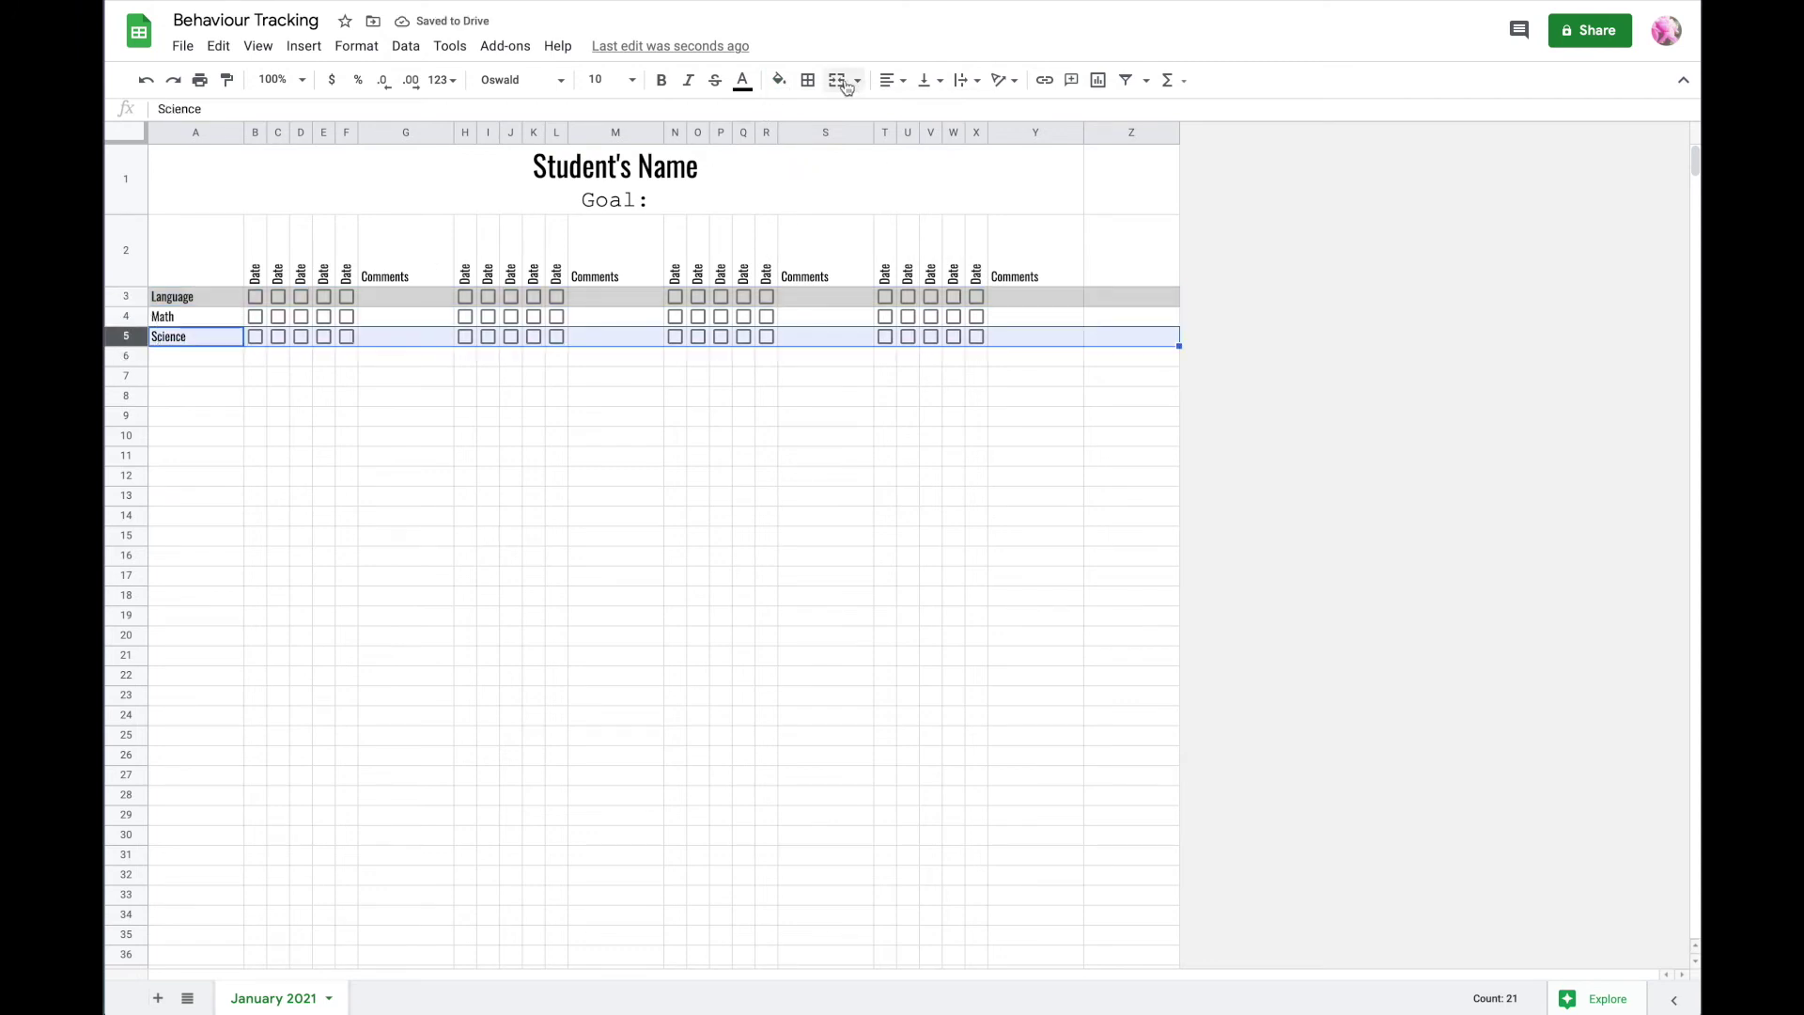
click(779, 79)
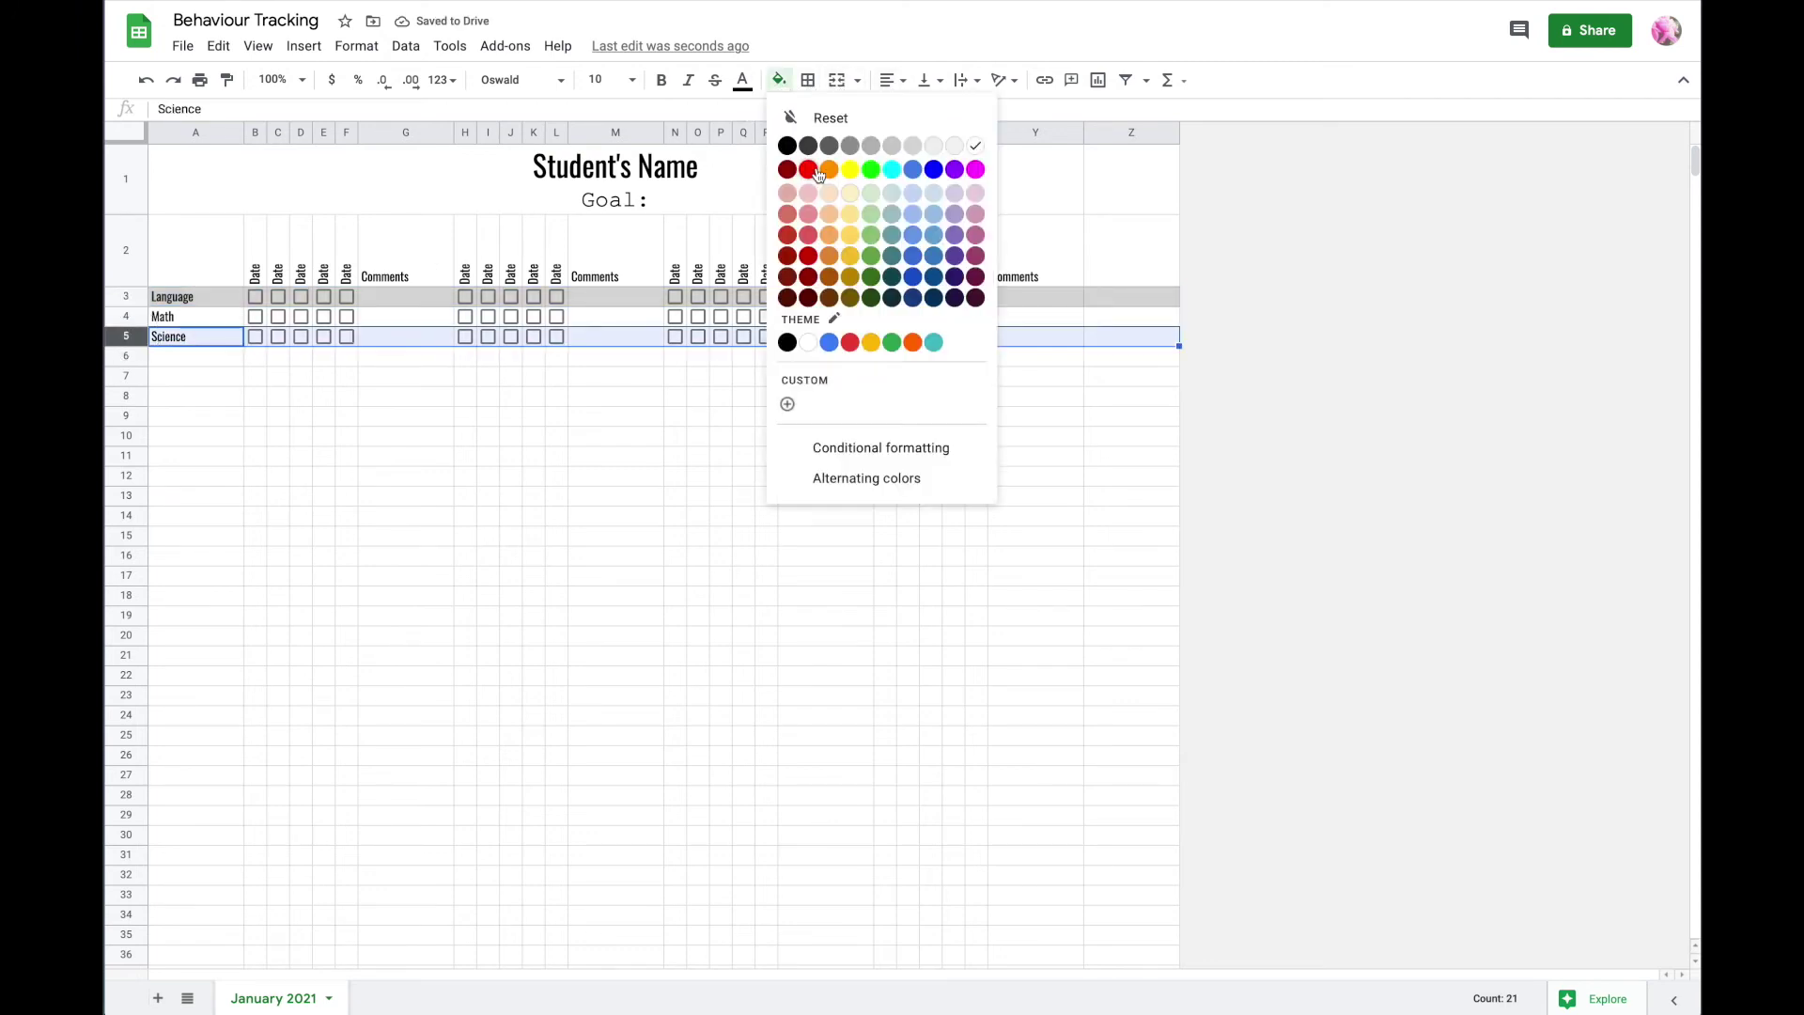
click(912, 148)
click(368, 460)
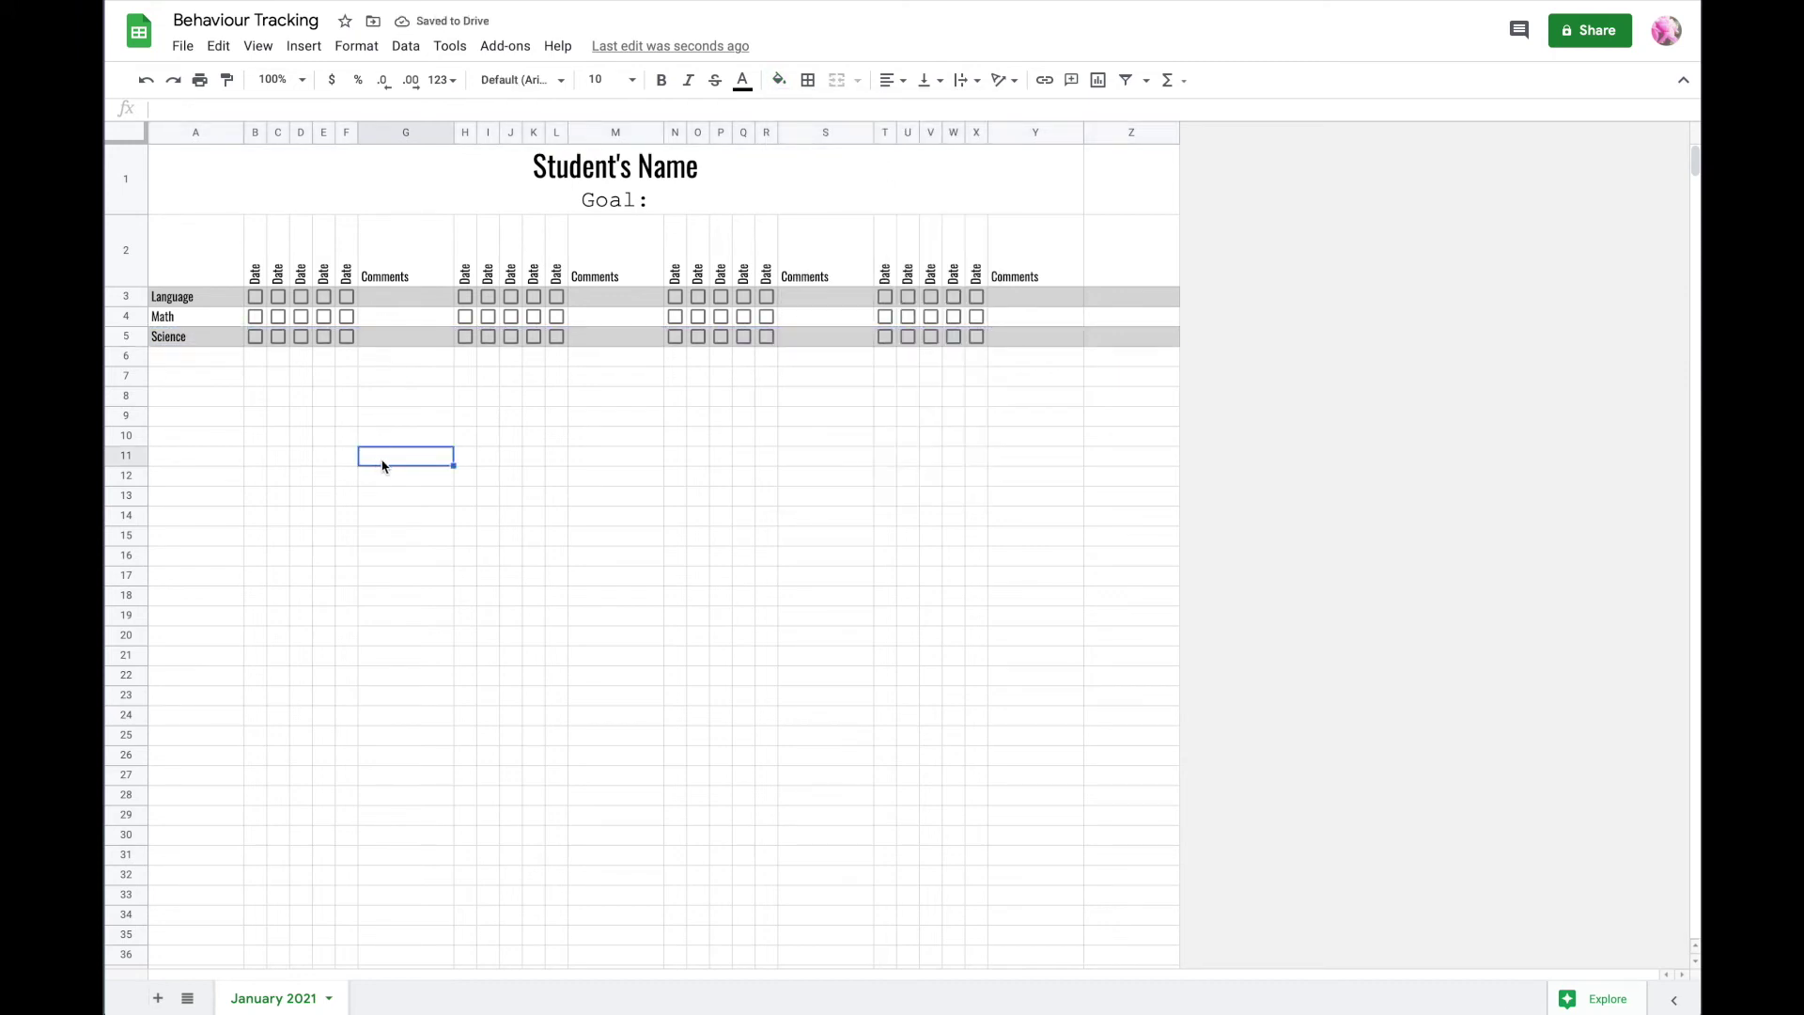
- Share the spreadsheet with anyone with the link as Viewer and copy the link
click(1592, 43)
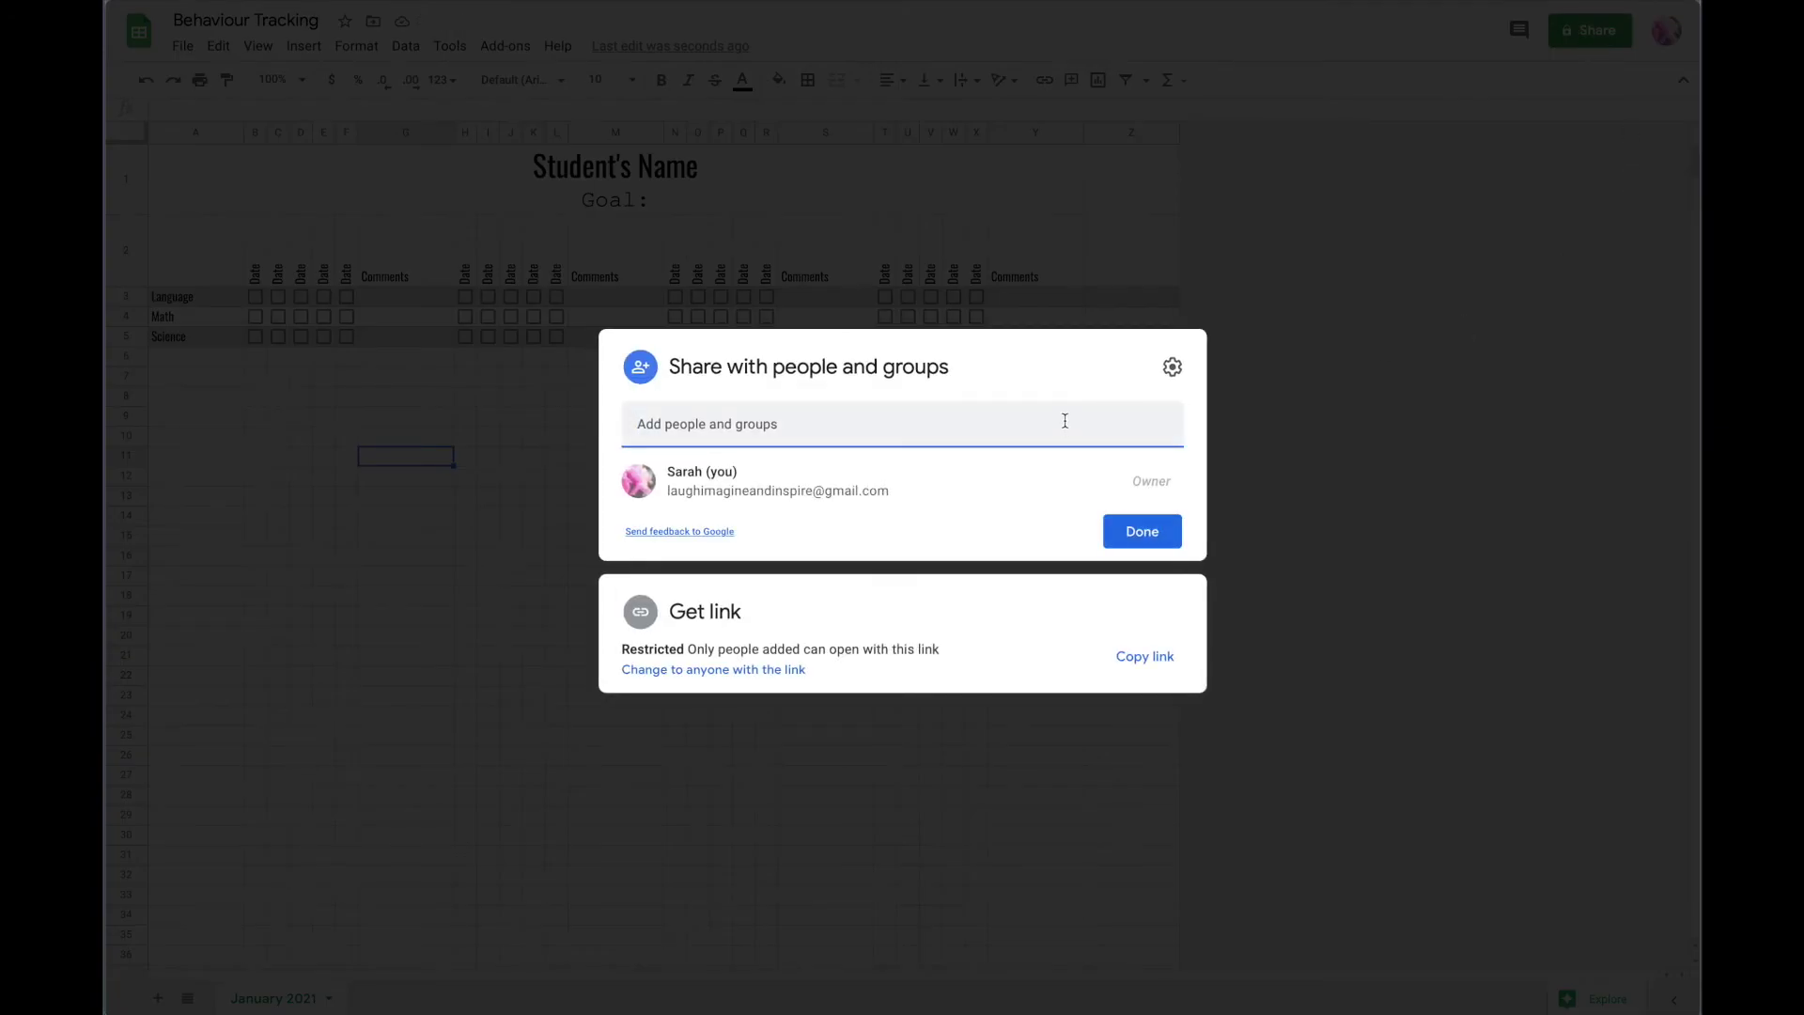
click(1146, 658)
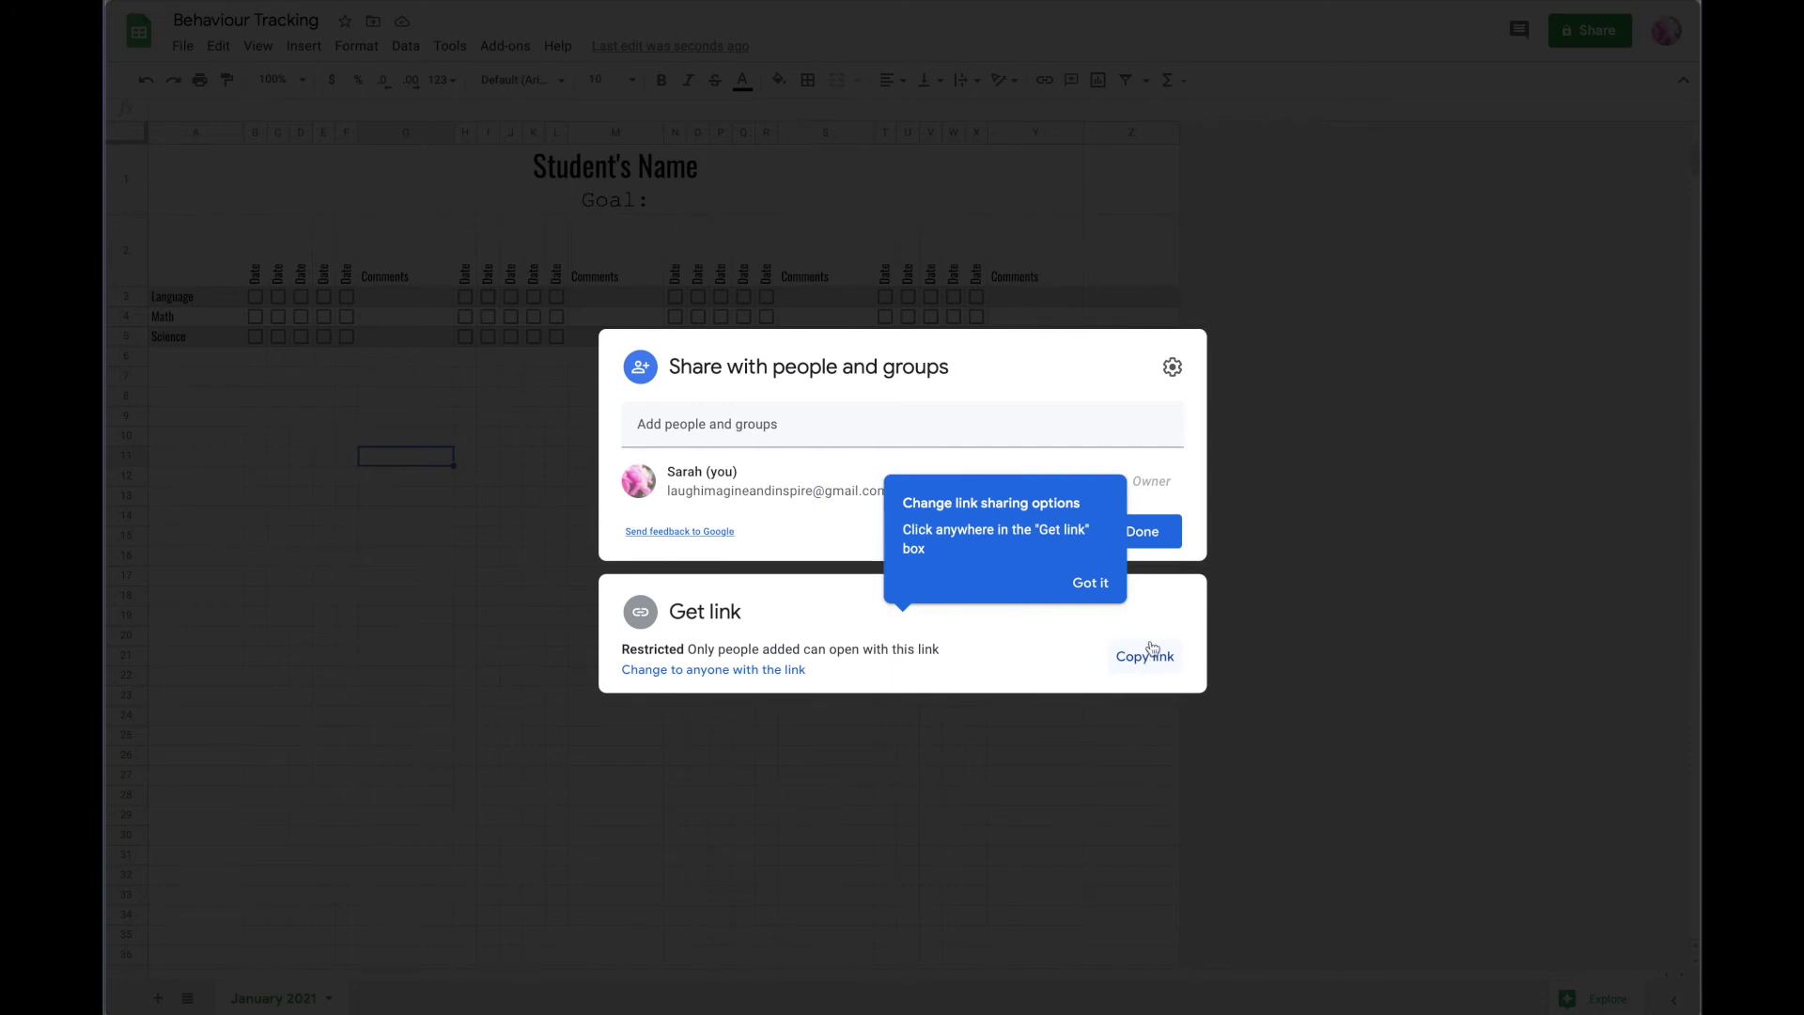
click(1104, 587)
click(759, 670)
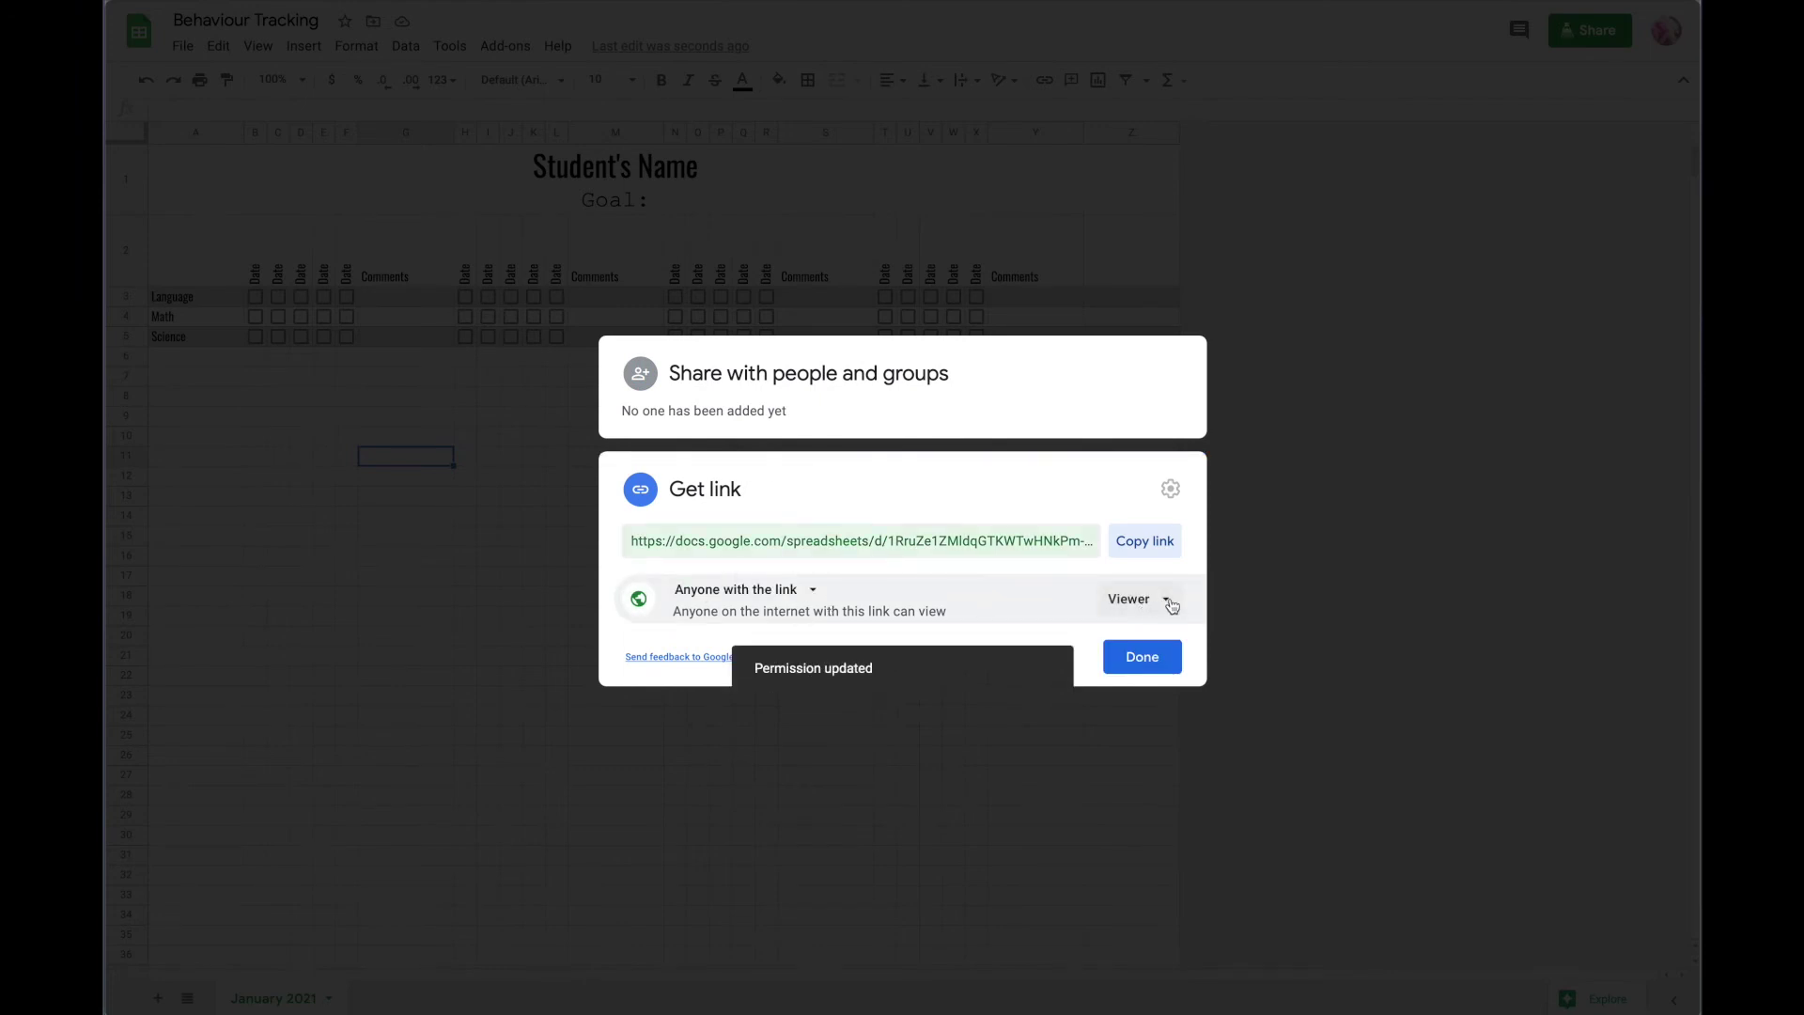
click(1165, 602)
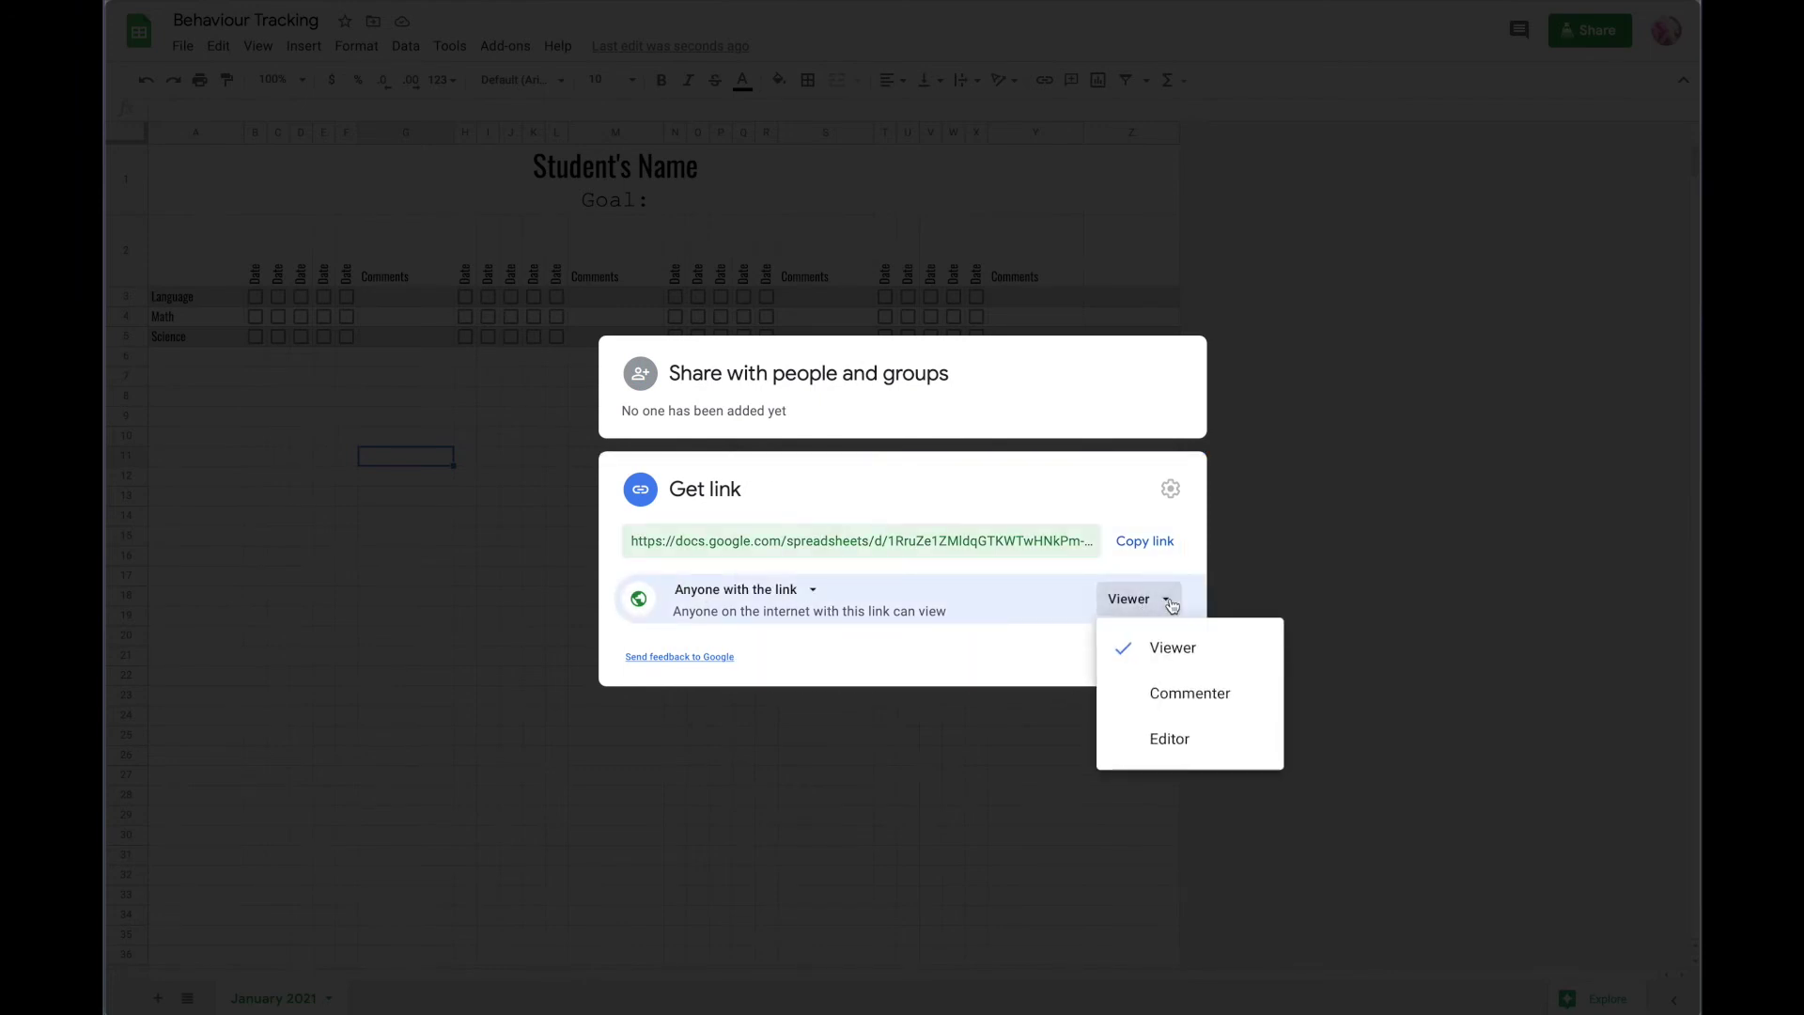
click(1170, 601)
click(1166, 552)
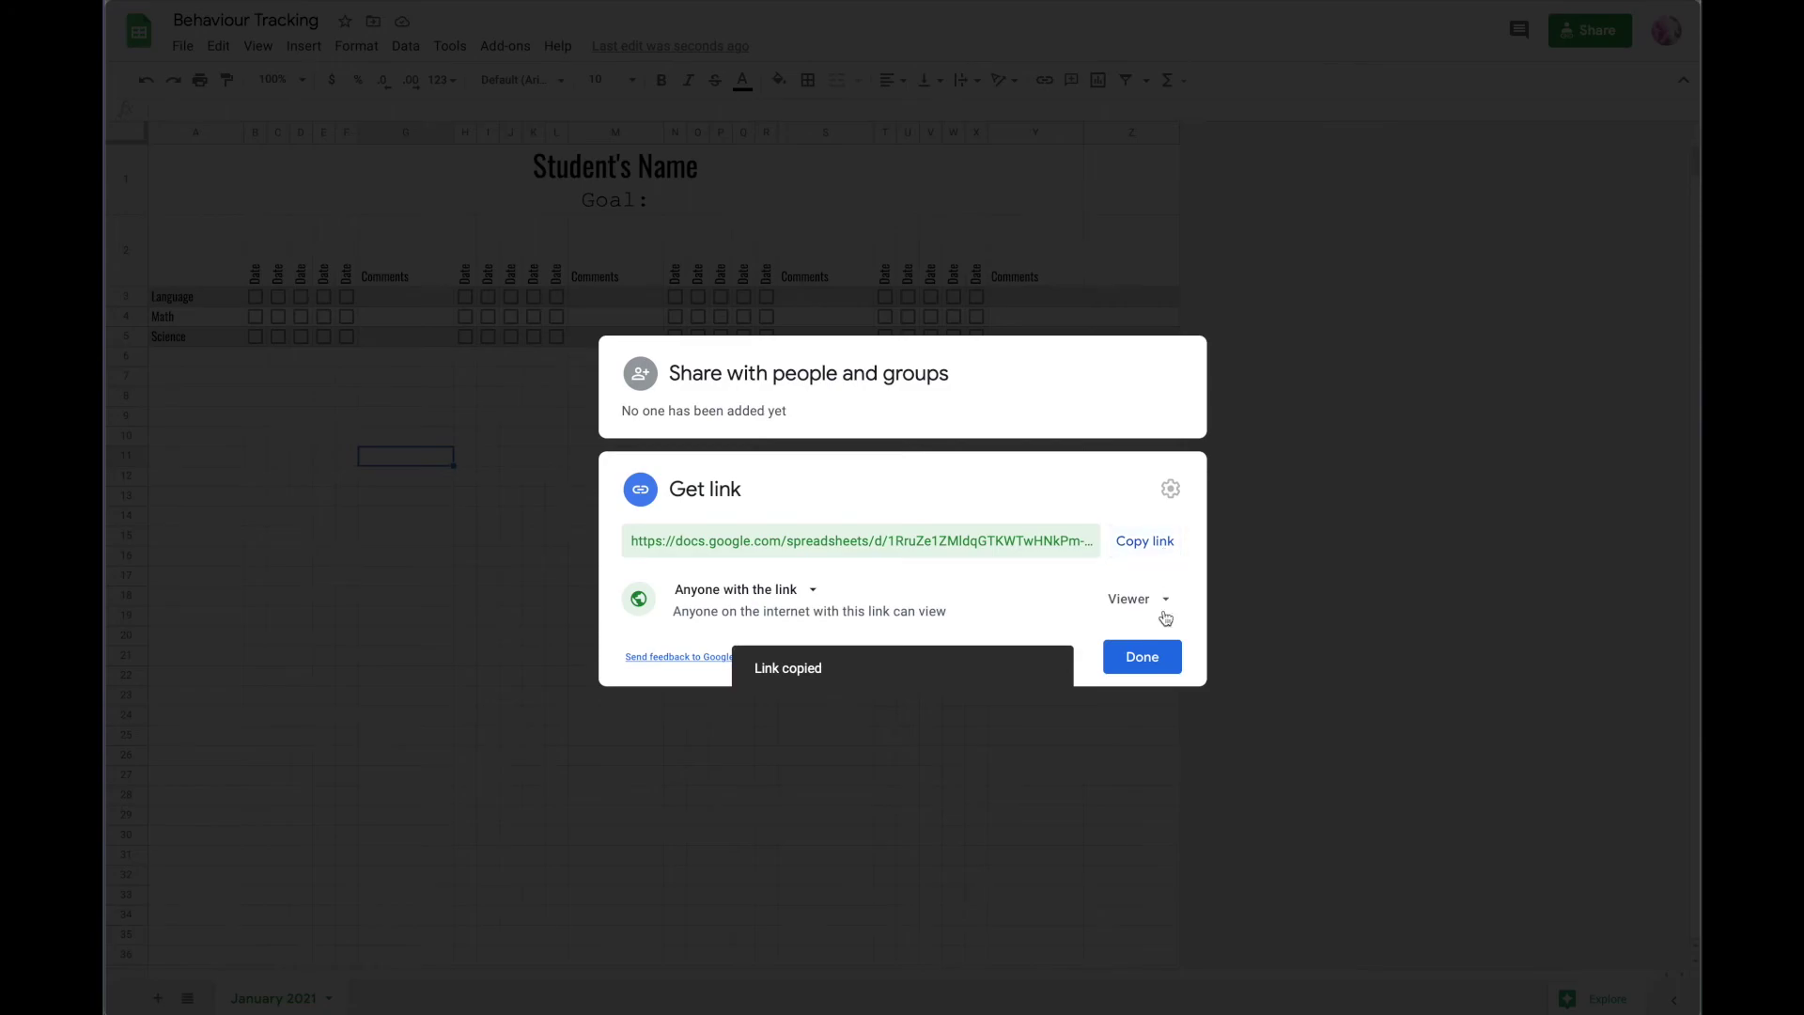
click(1145, 663)
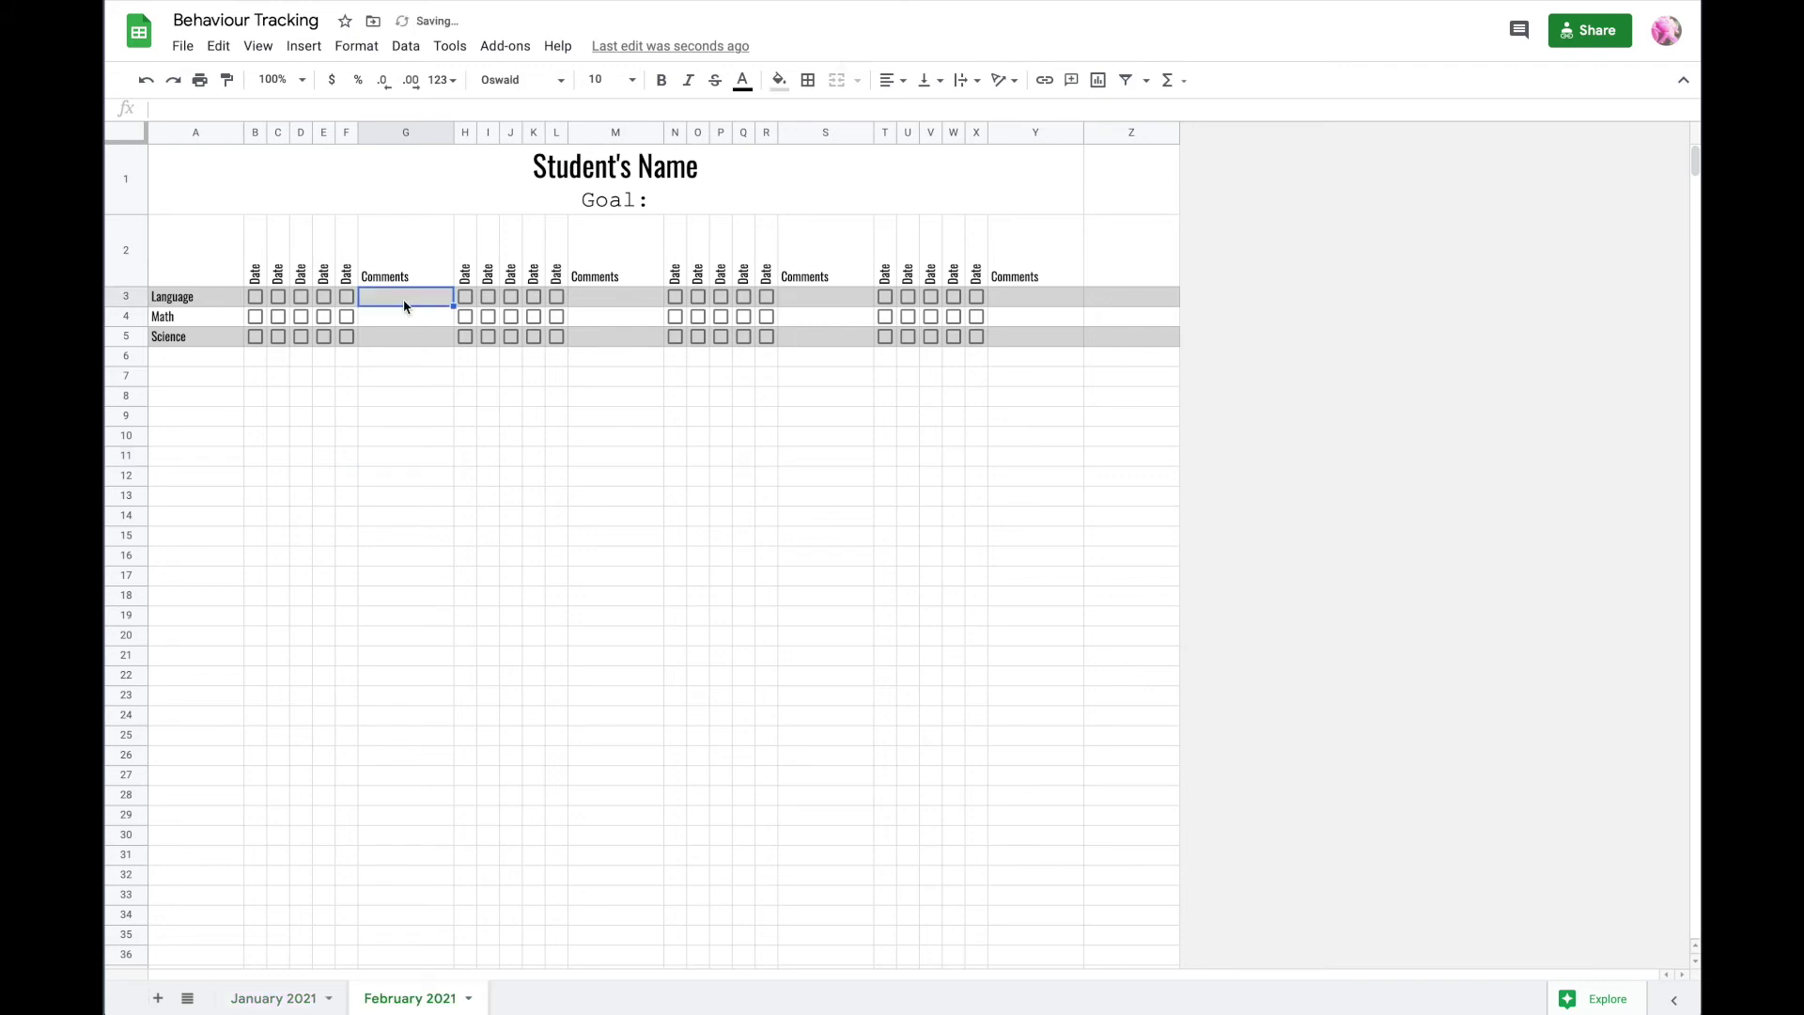
- Enter "You can type comments here for the week" in the first week's Language comment cell, G3, on the February 2021 sheet
text(ou can)
key(BackSpace)
key(BackSpace)
key(BackSpace)
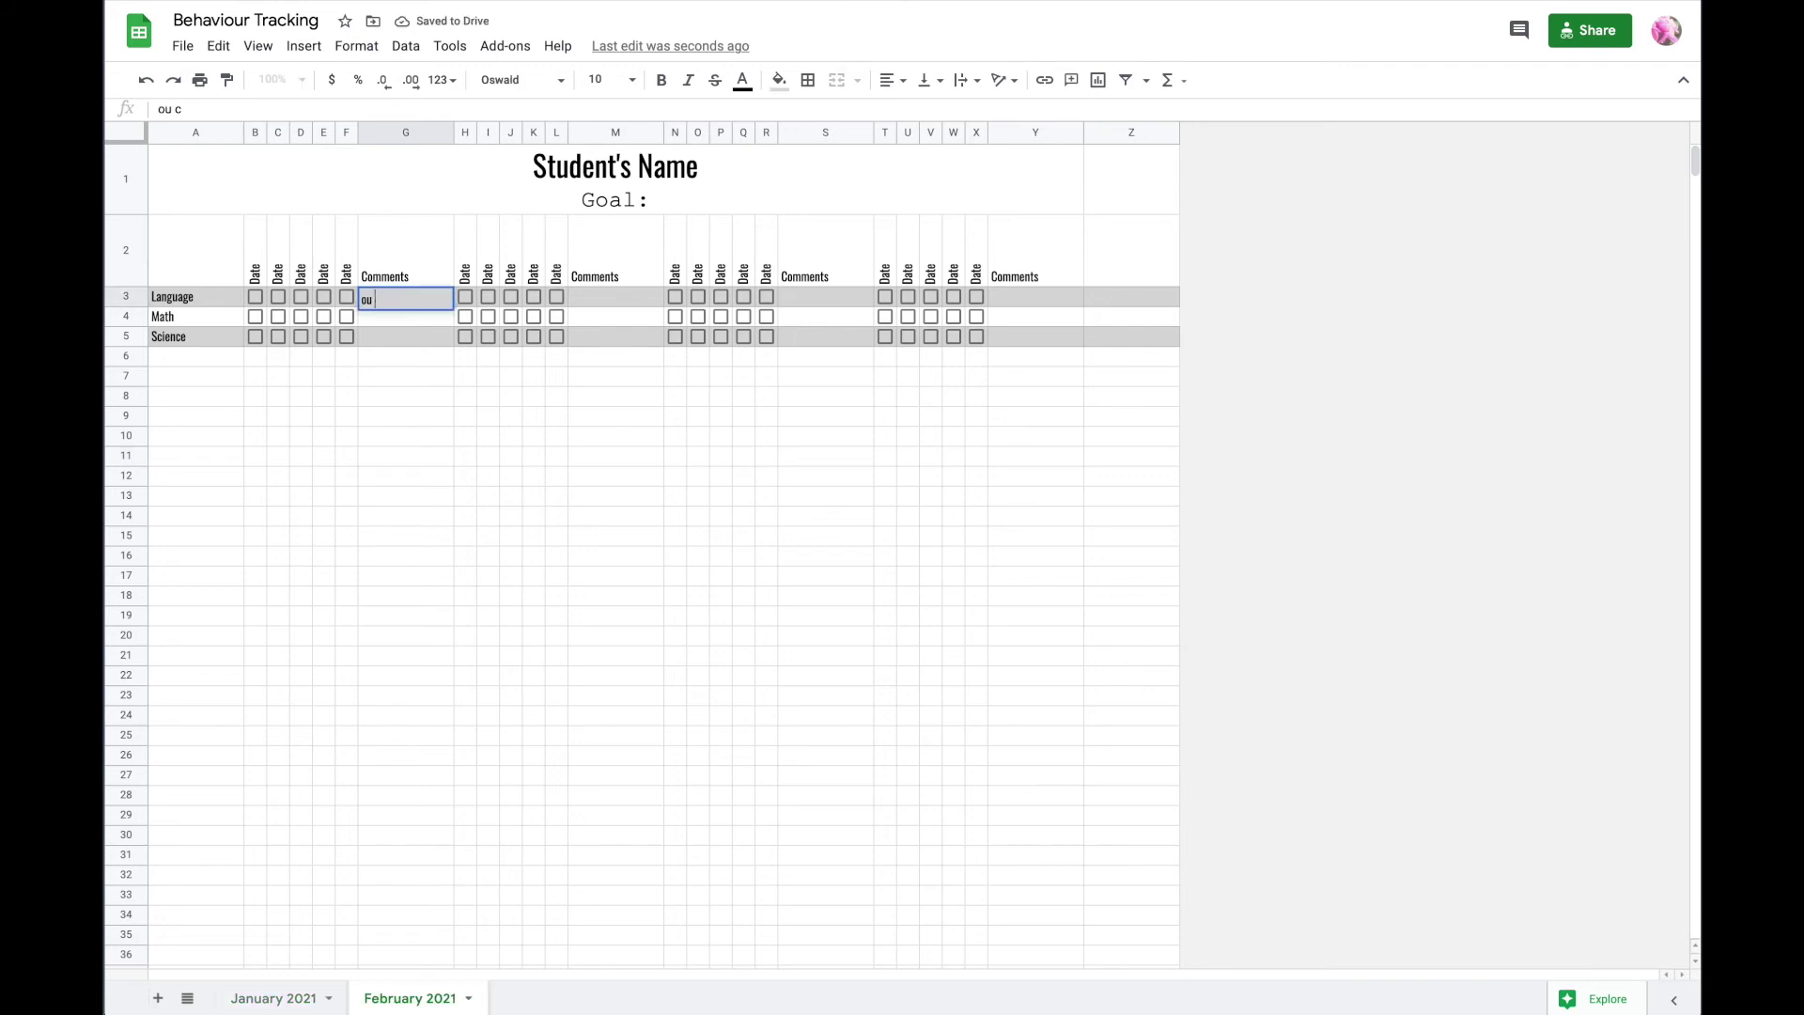
text(You can ty)
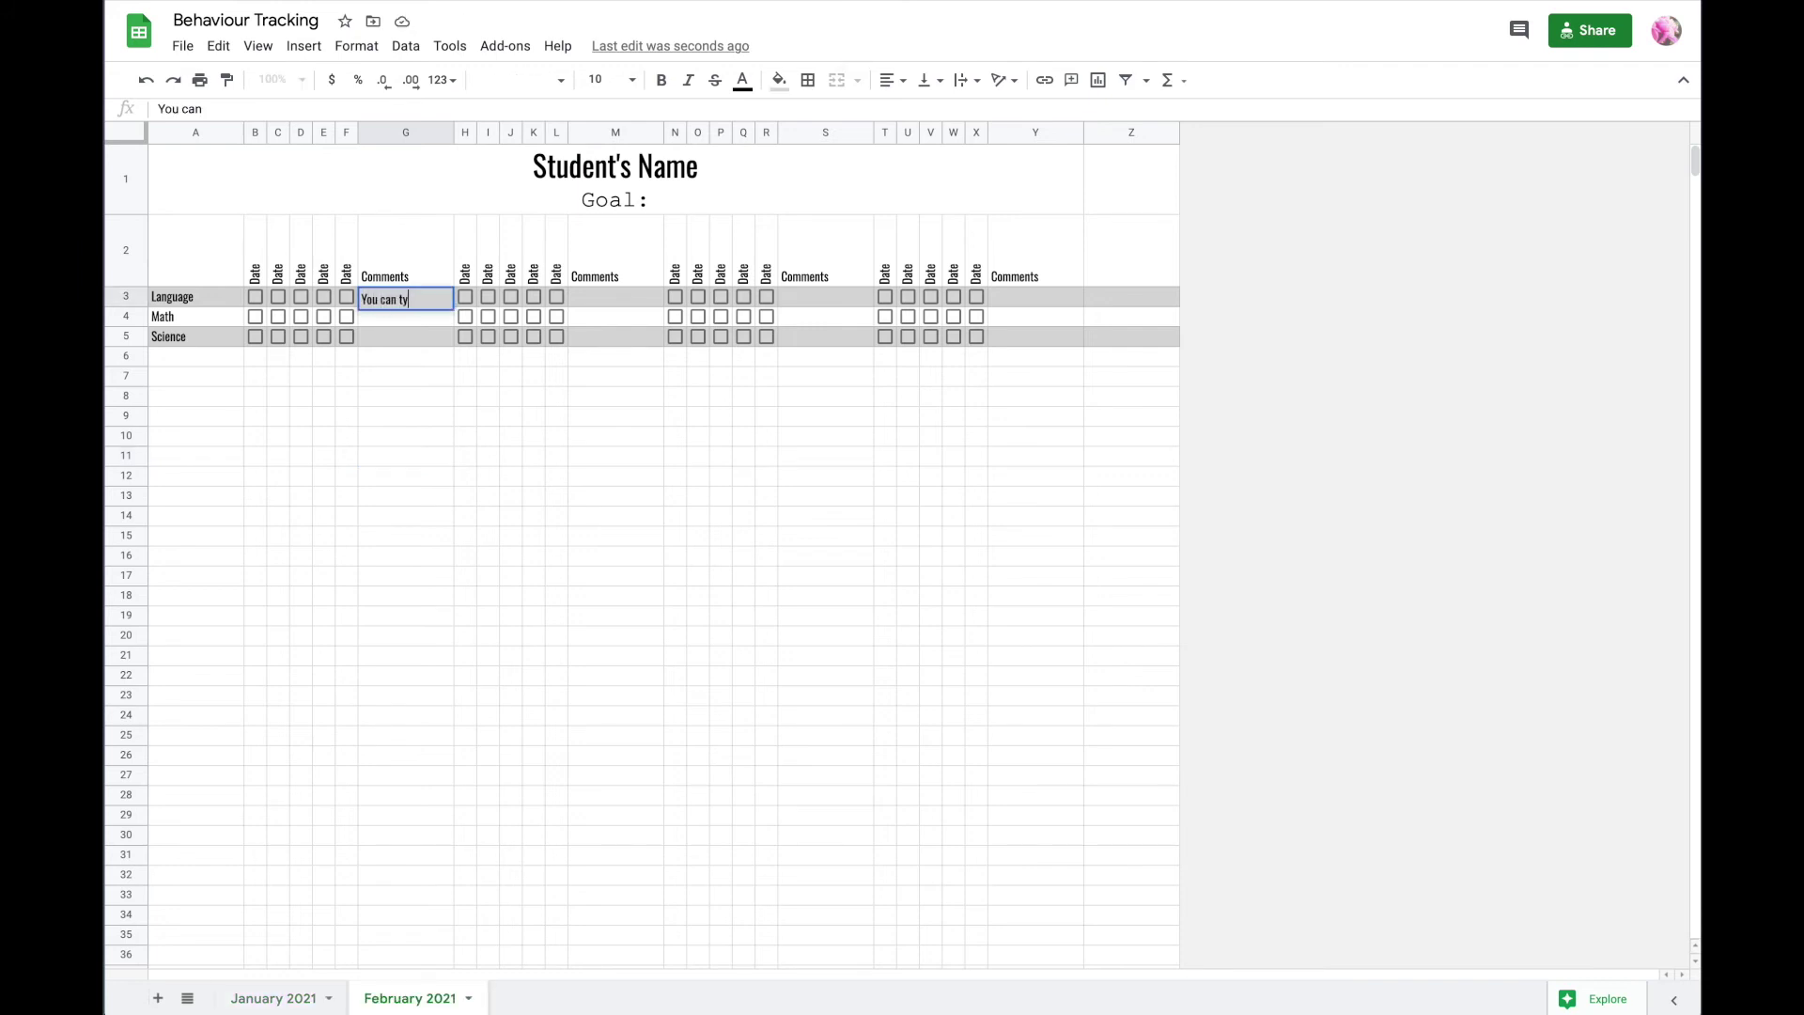
text(pe comments here for the week)
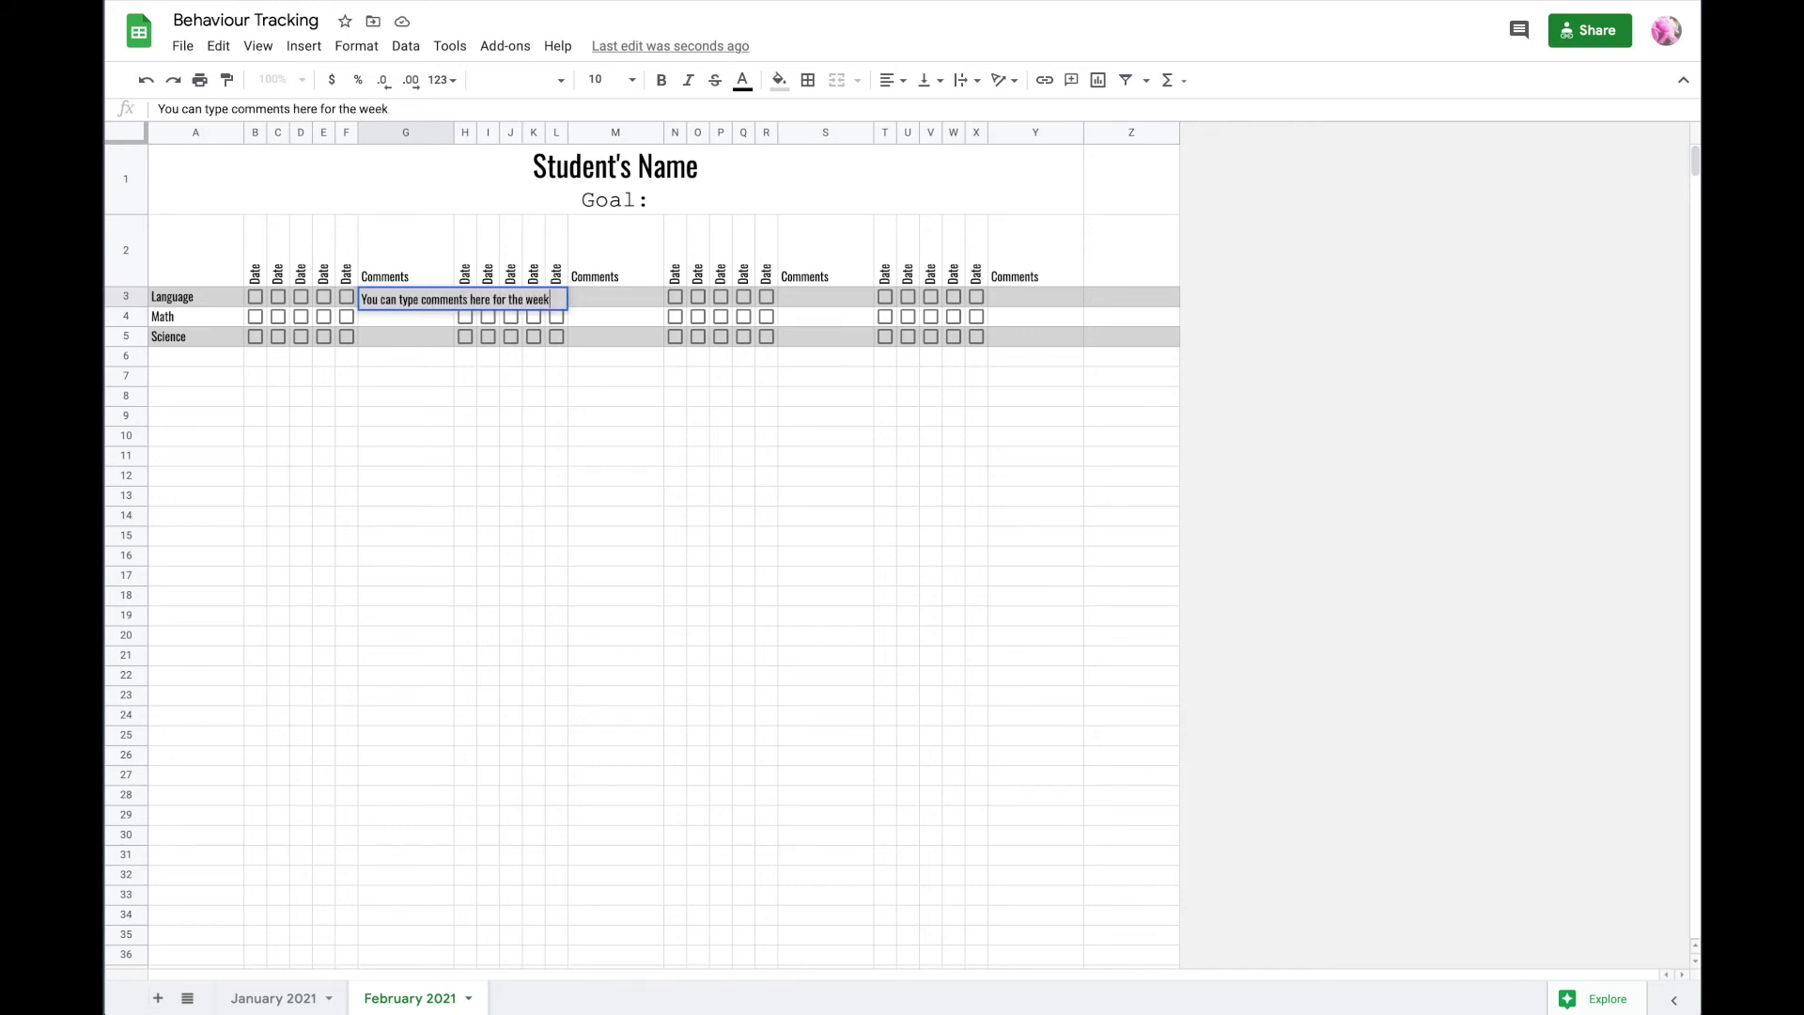
click(408, 374)
- Wrap the text in the first week's Language comment cell, G3
click(409, 299)
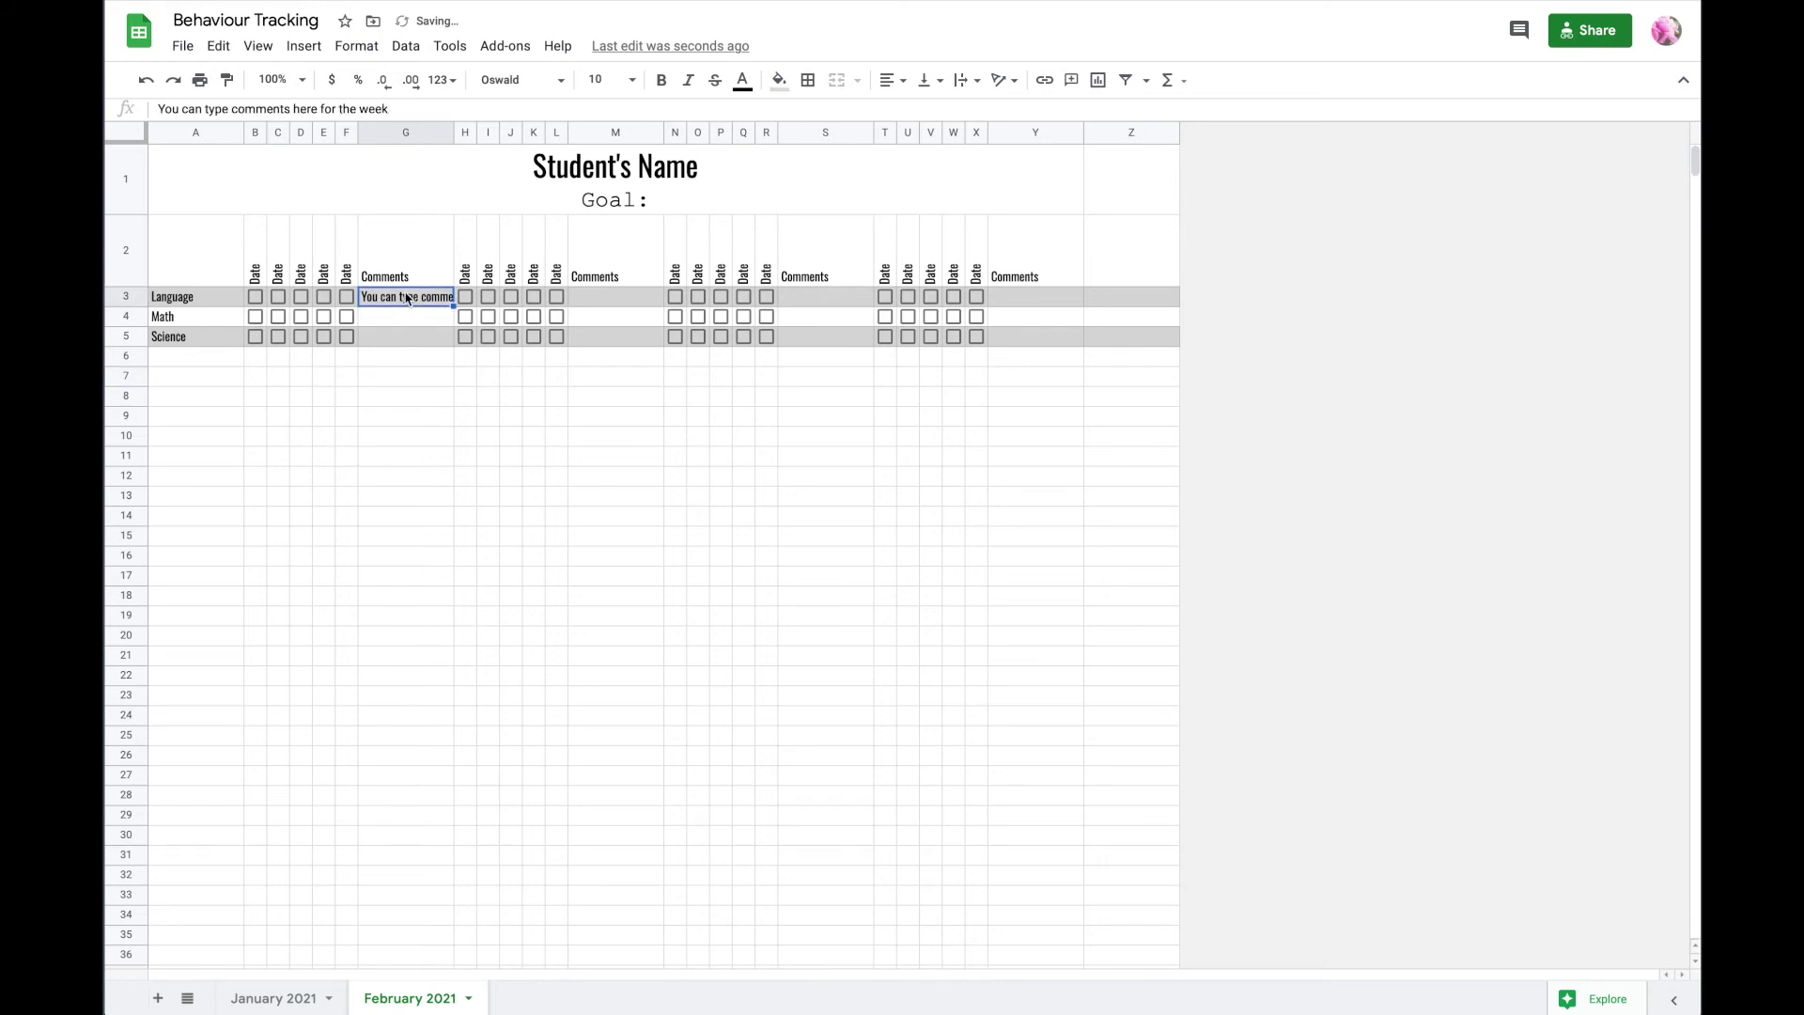
click(960, 82)
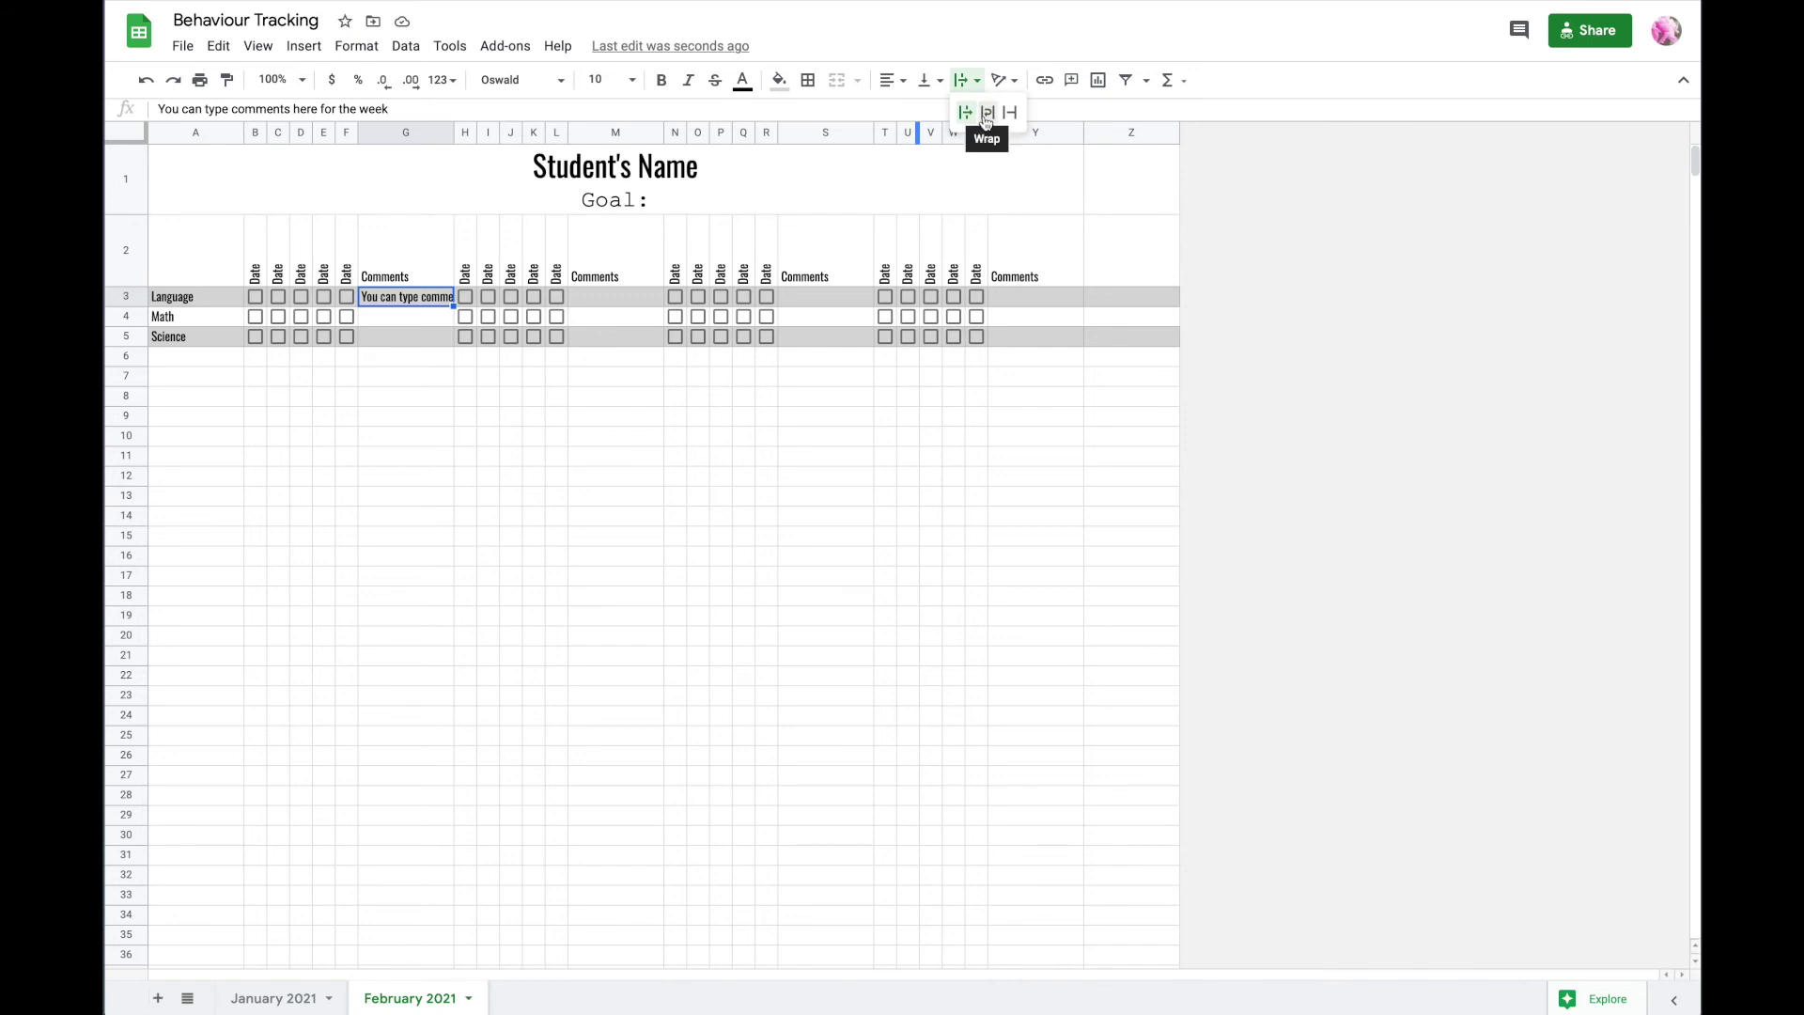
click(986, 117)
click(394, 432)
- Merge comment cells G3 to G5 and set the merged cell's font to Courier New
drag(414, 315, 414, 366)
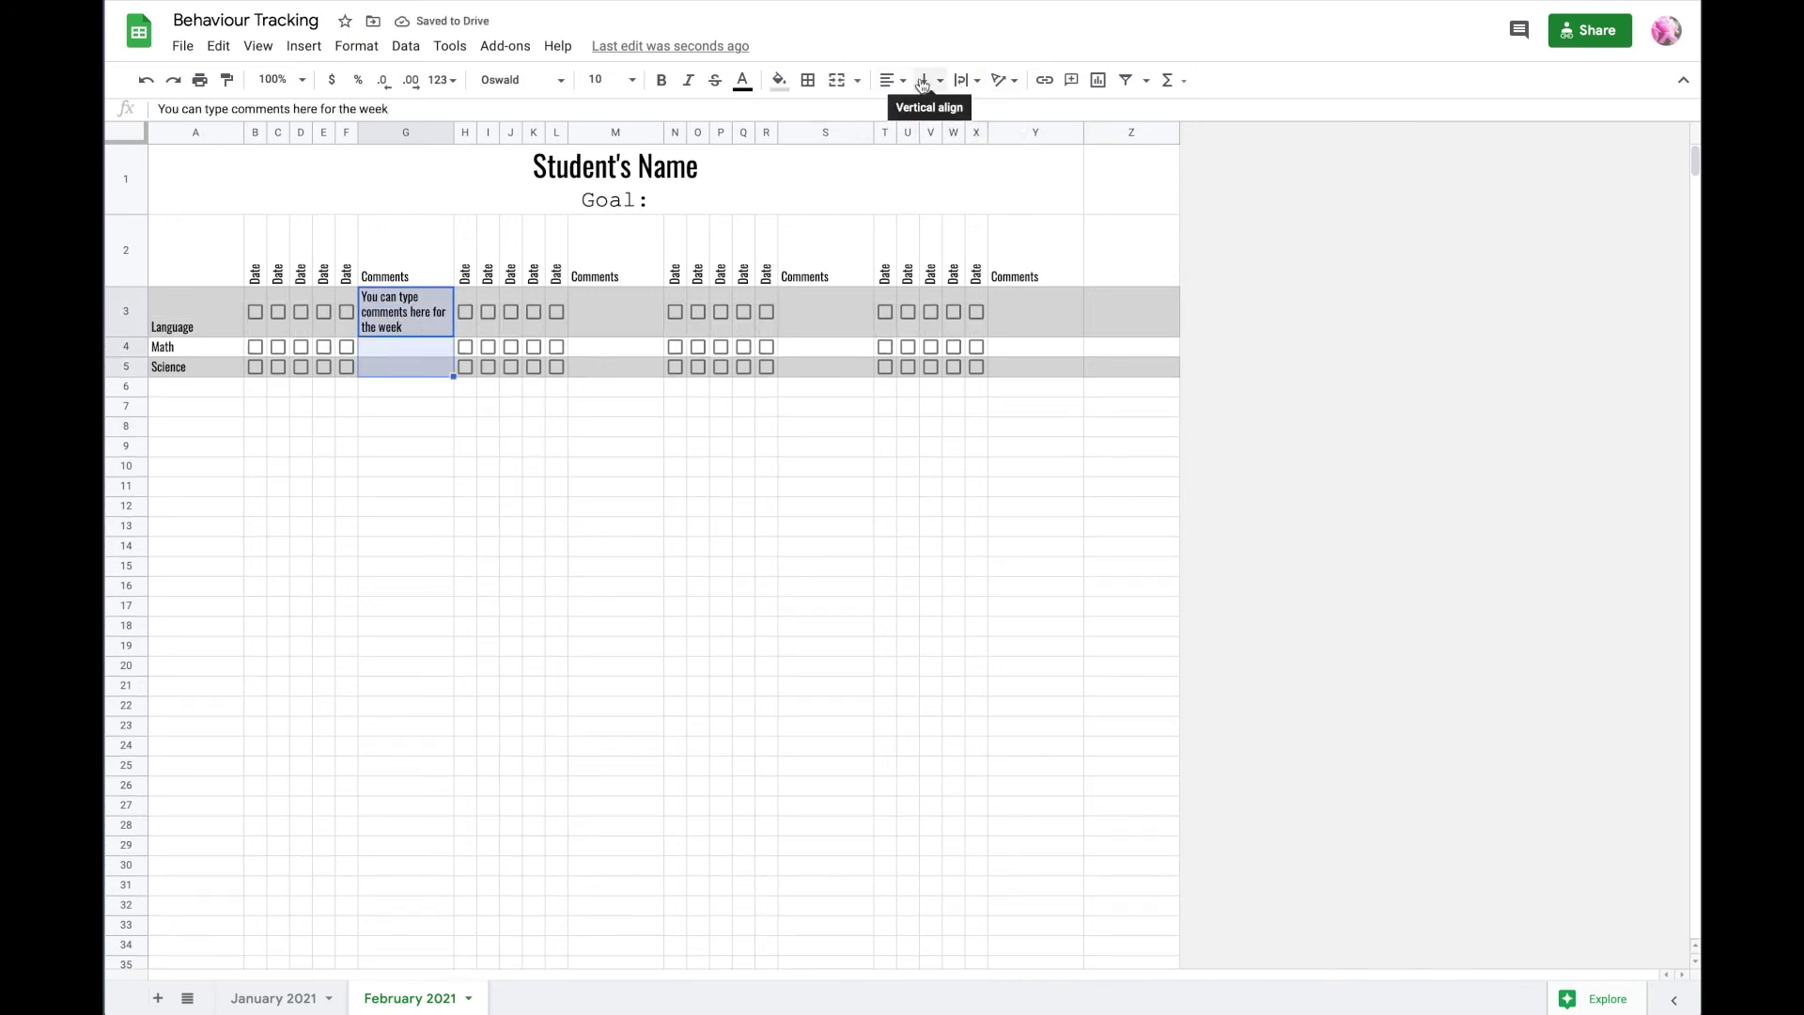
click(836, 80)
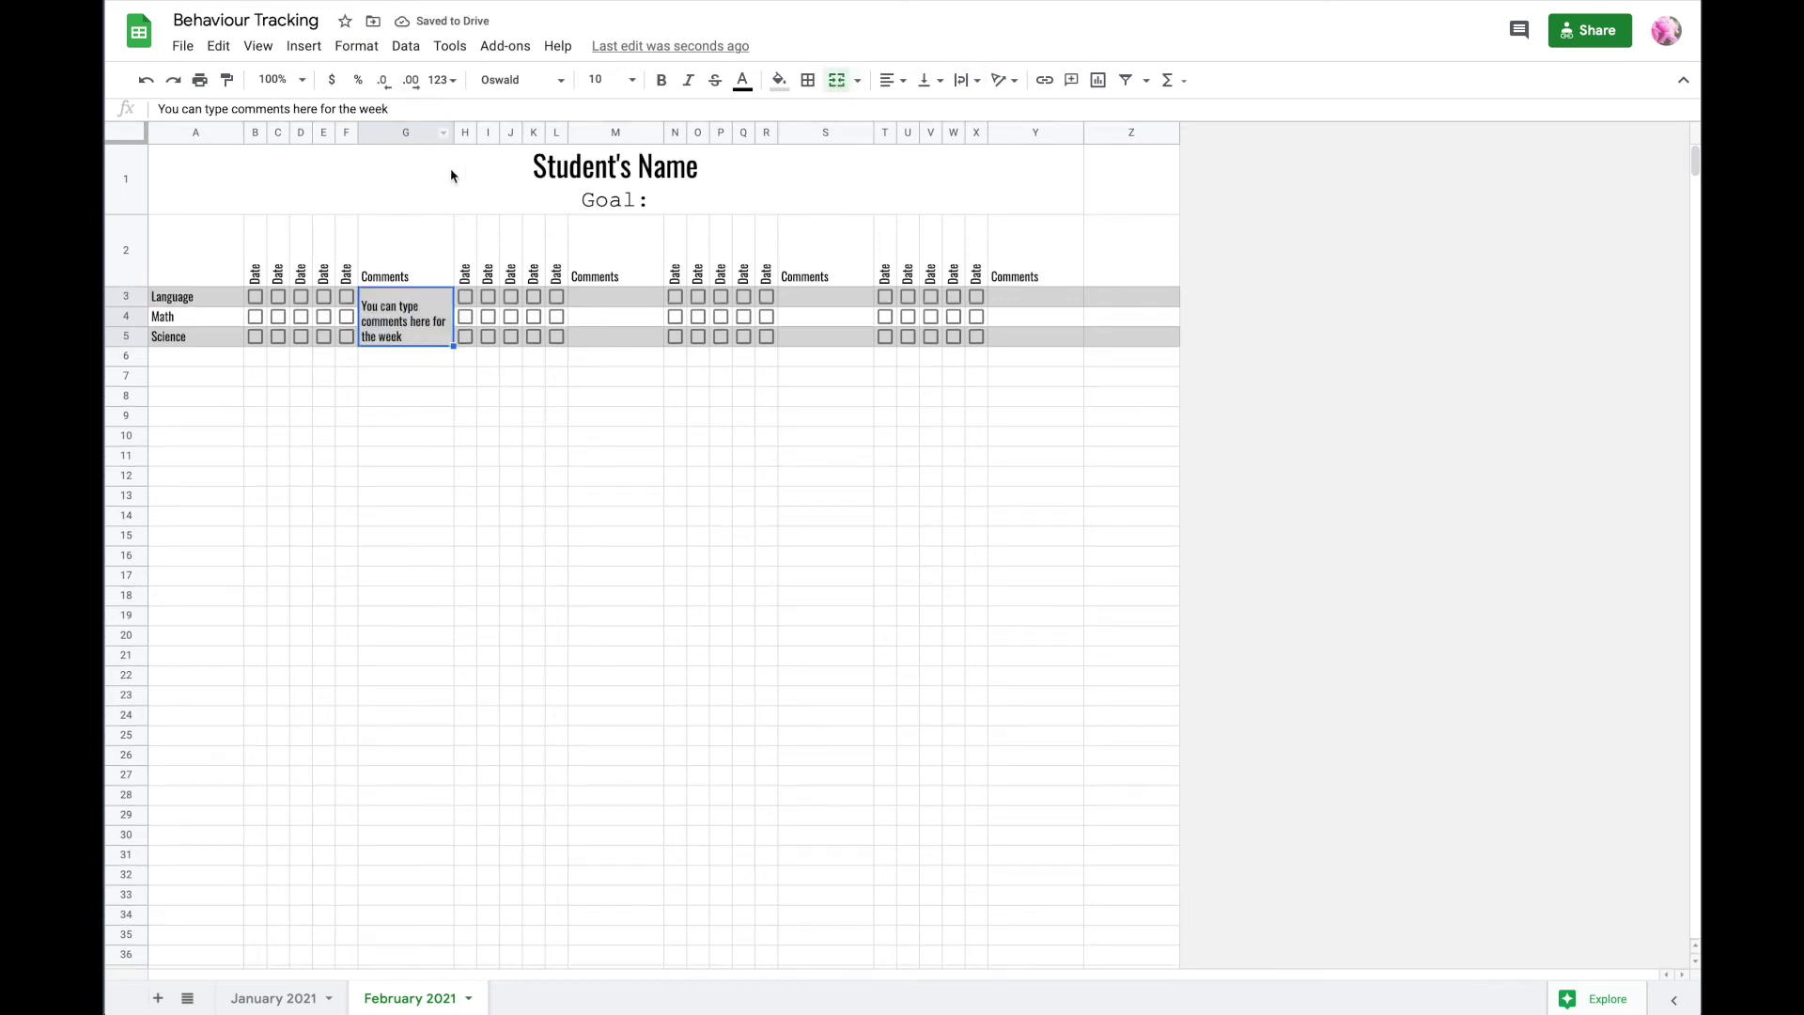
click(561, 80)
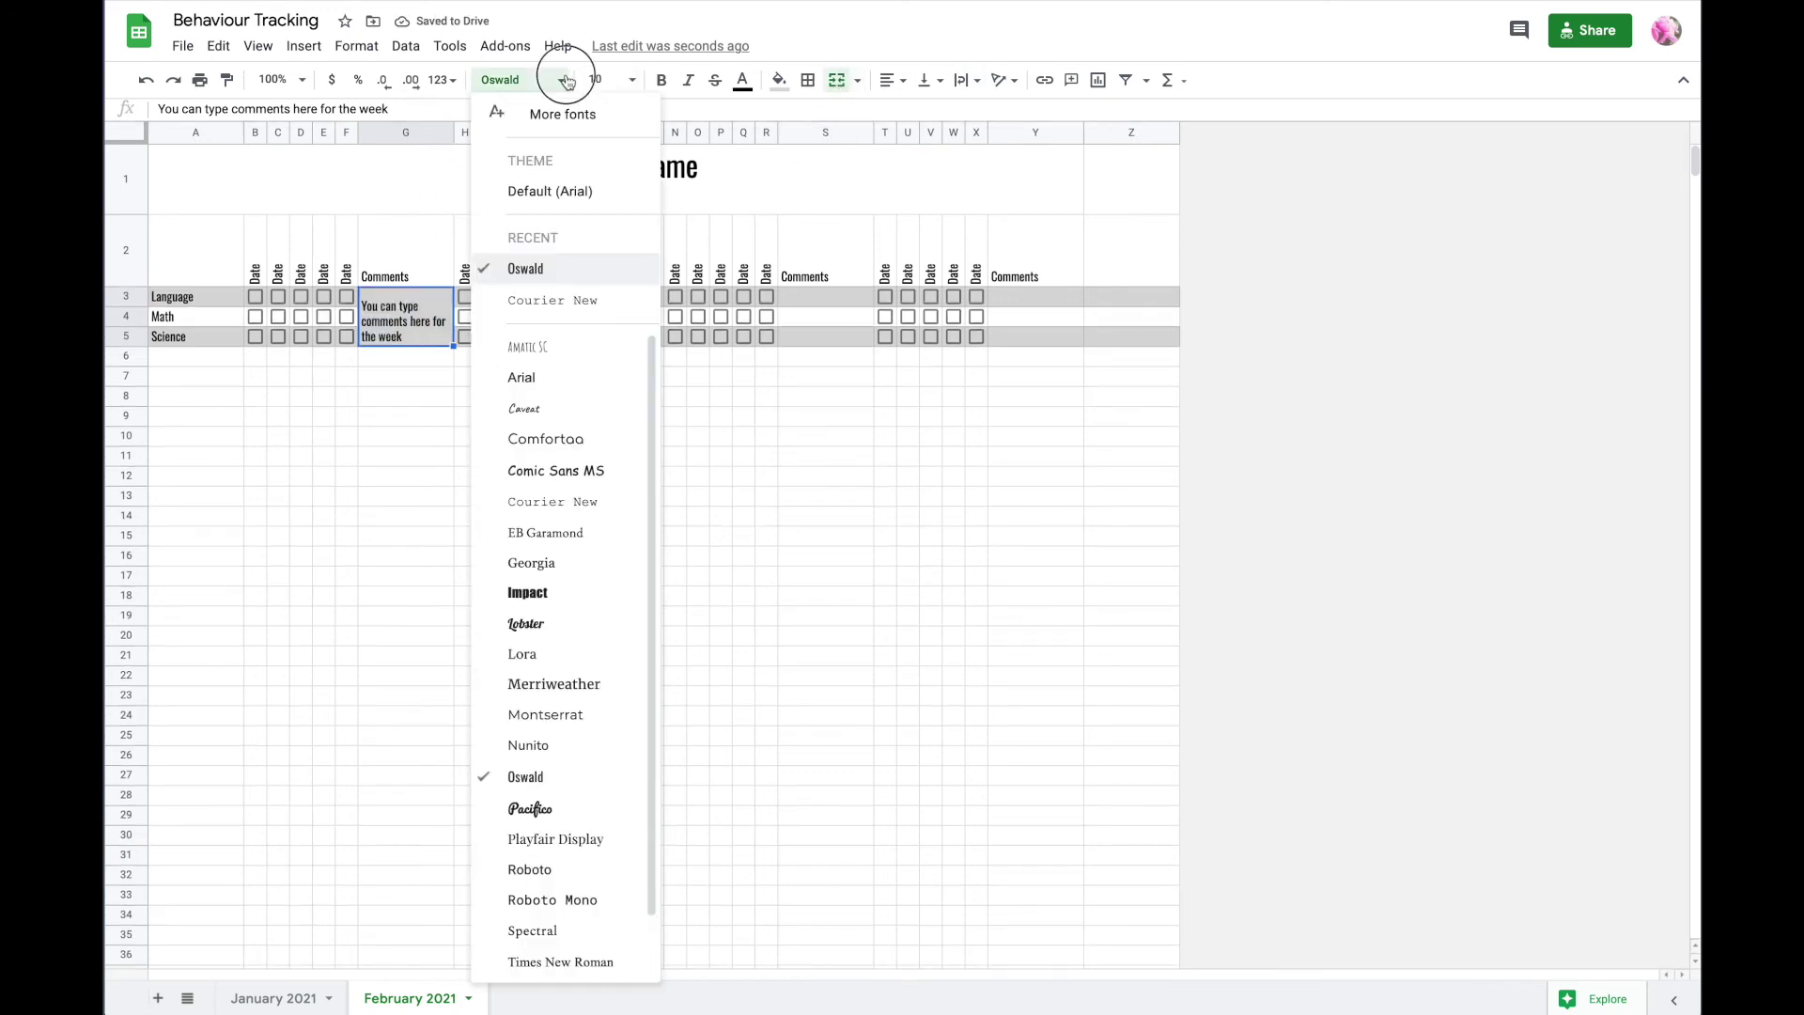
click(564, 308)
click(550, 399)
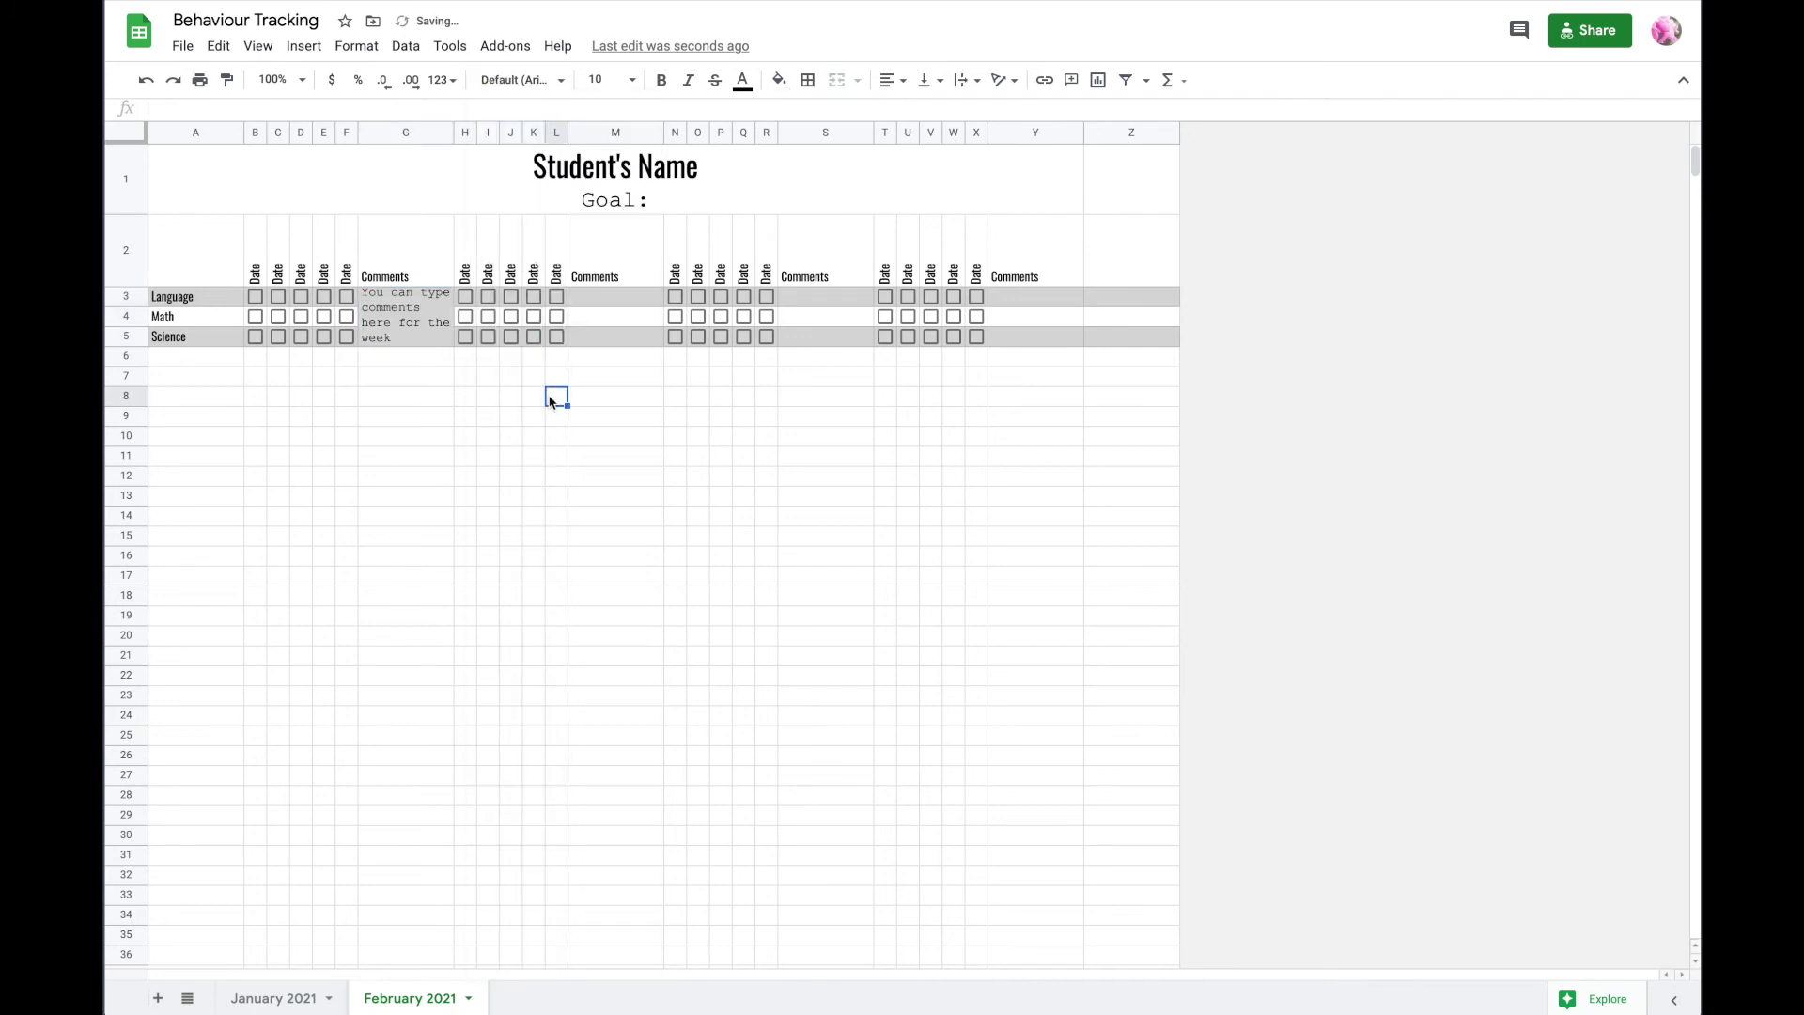
right_click(251, 302)
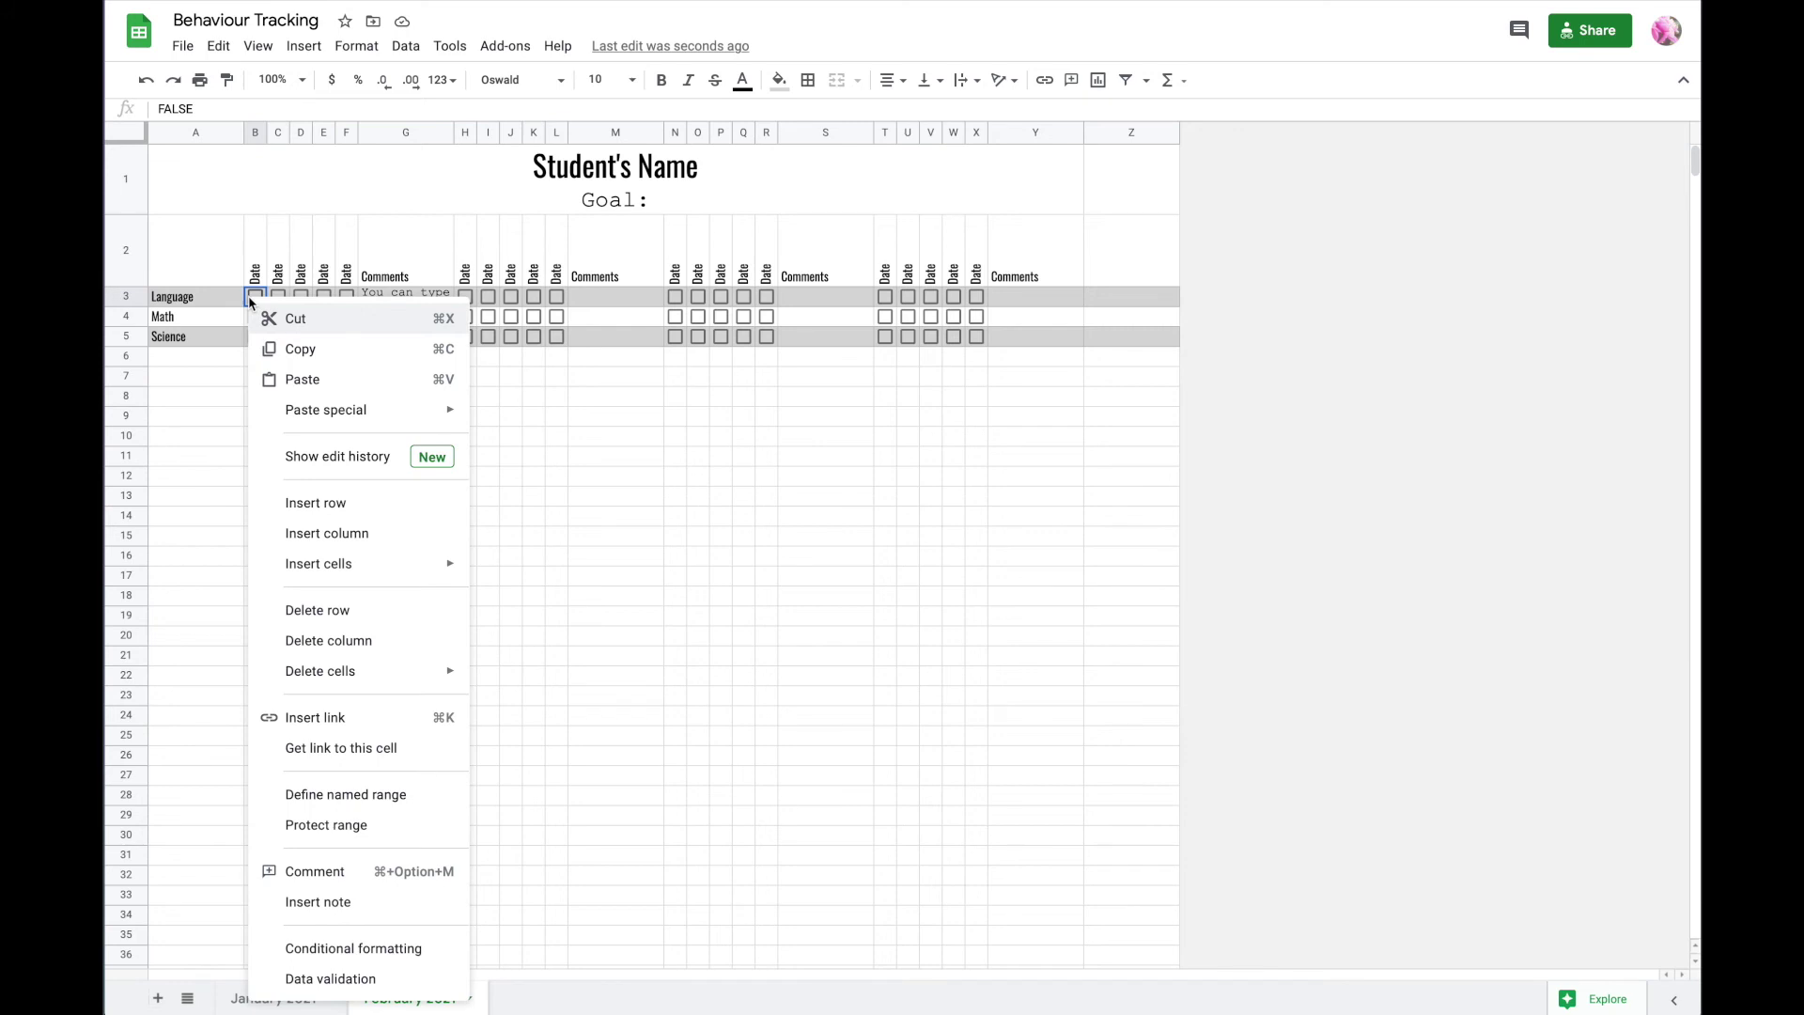
click(355, 880)
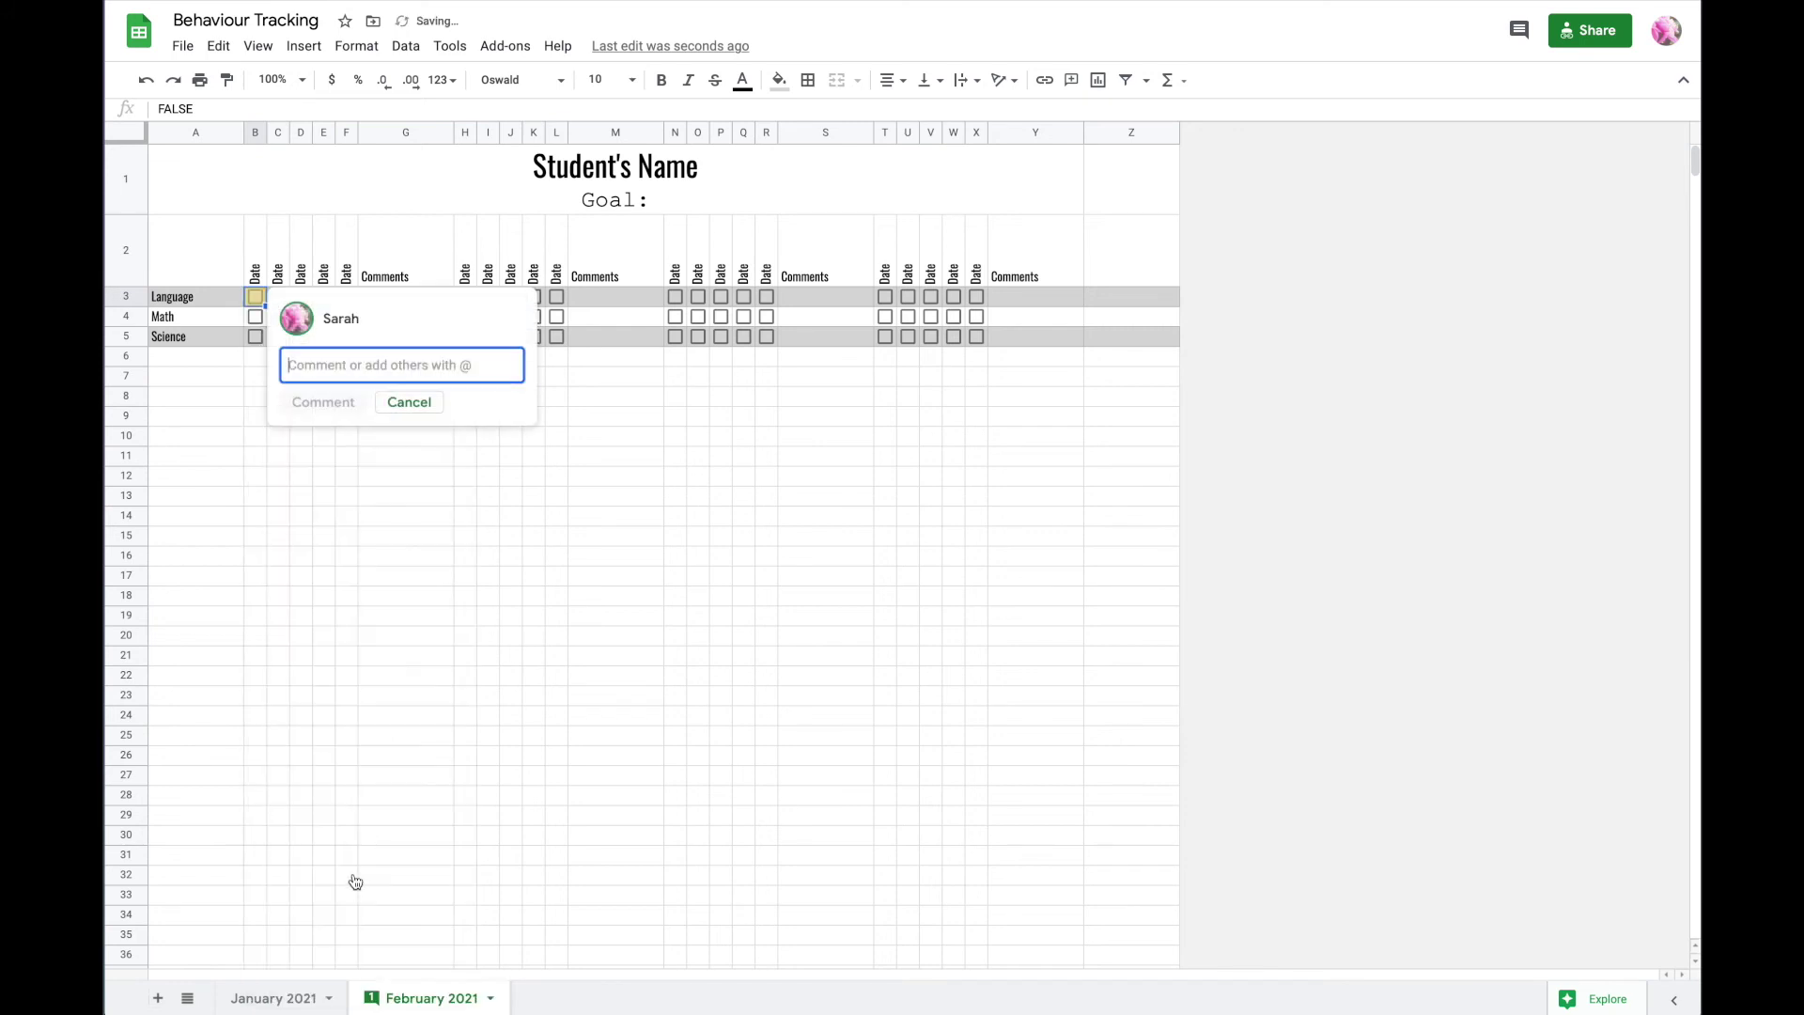
click(430, 521)
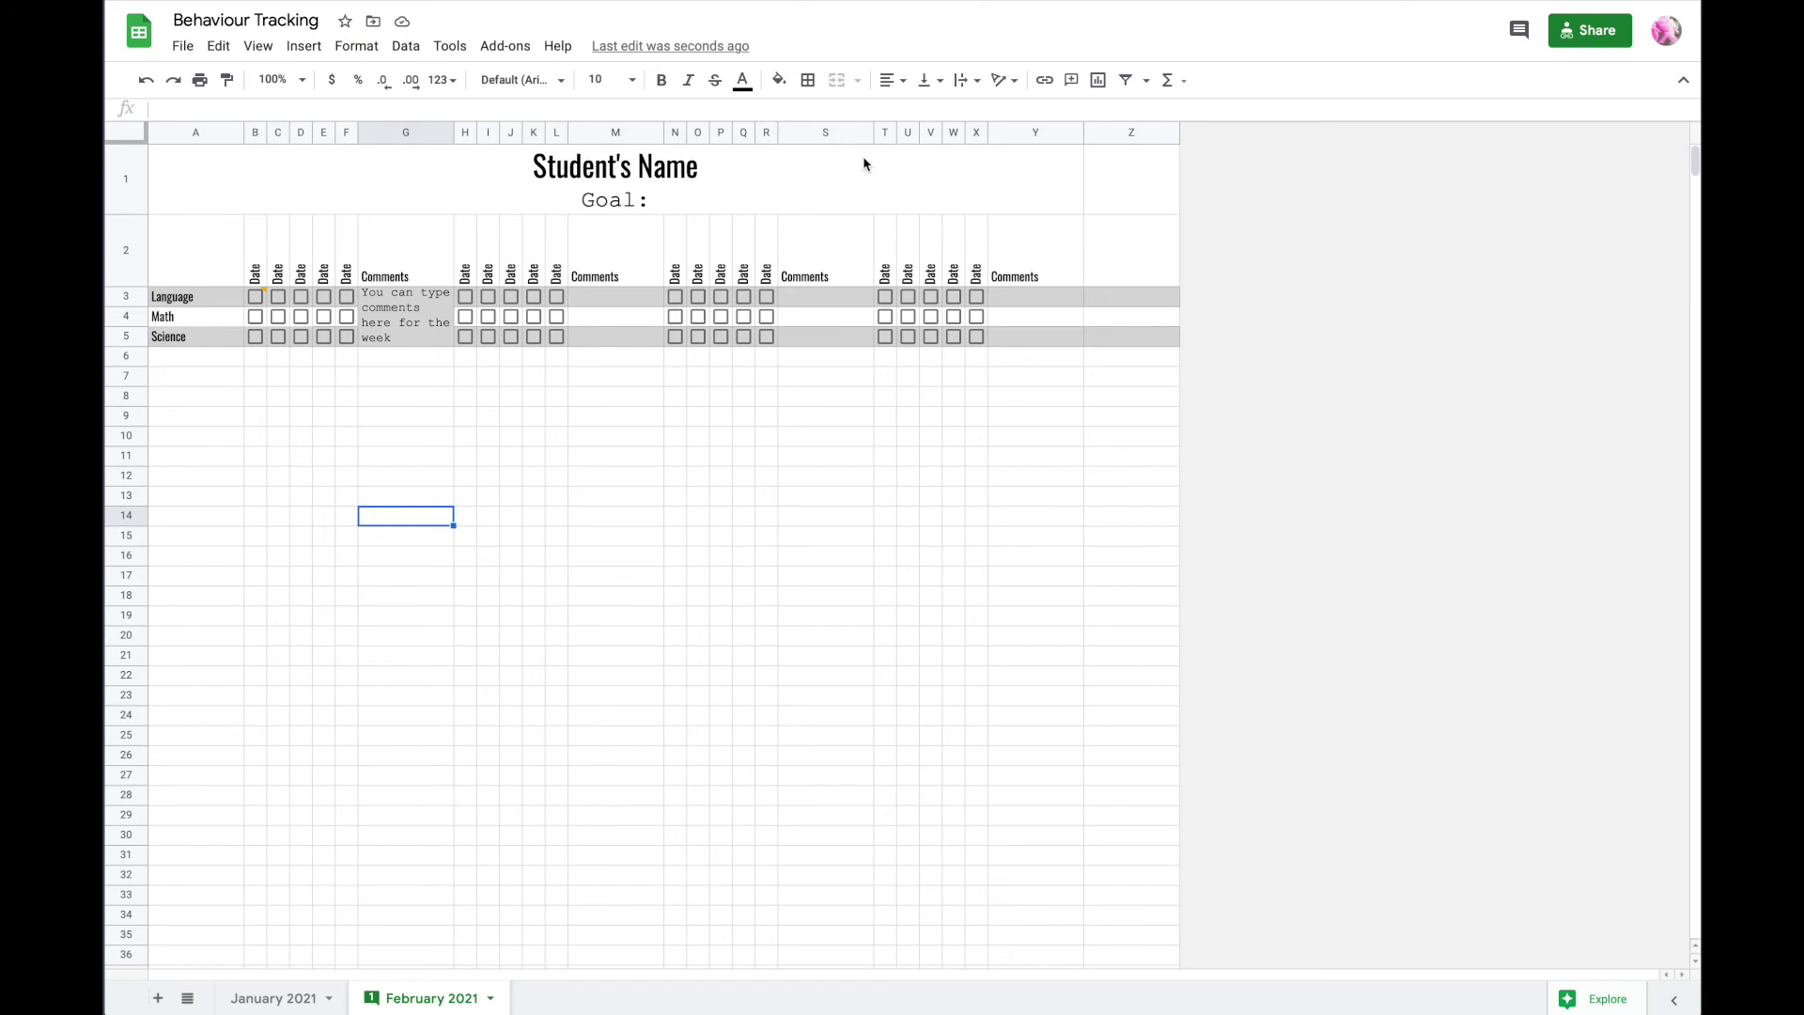
click(1072, 80)
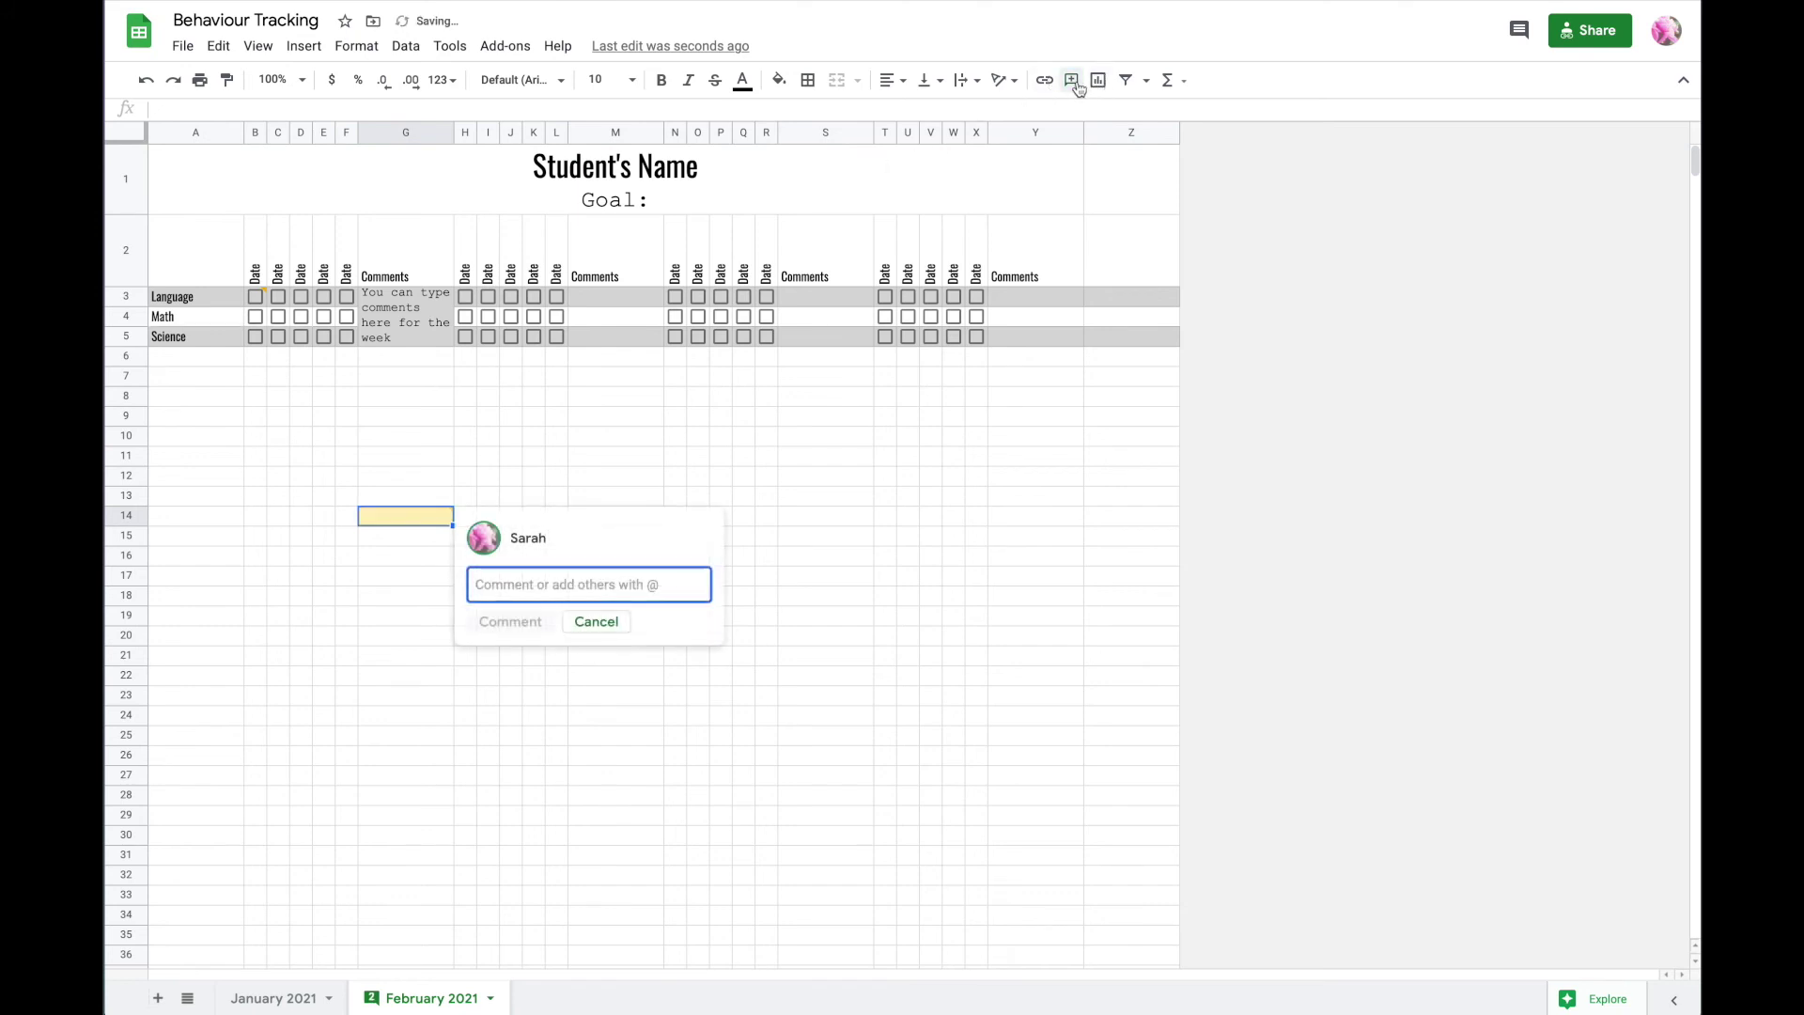
click(596, 621)
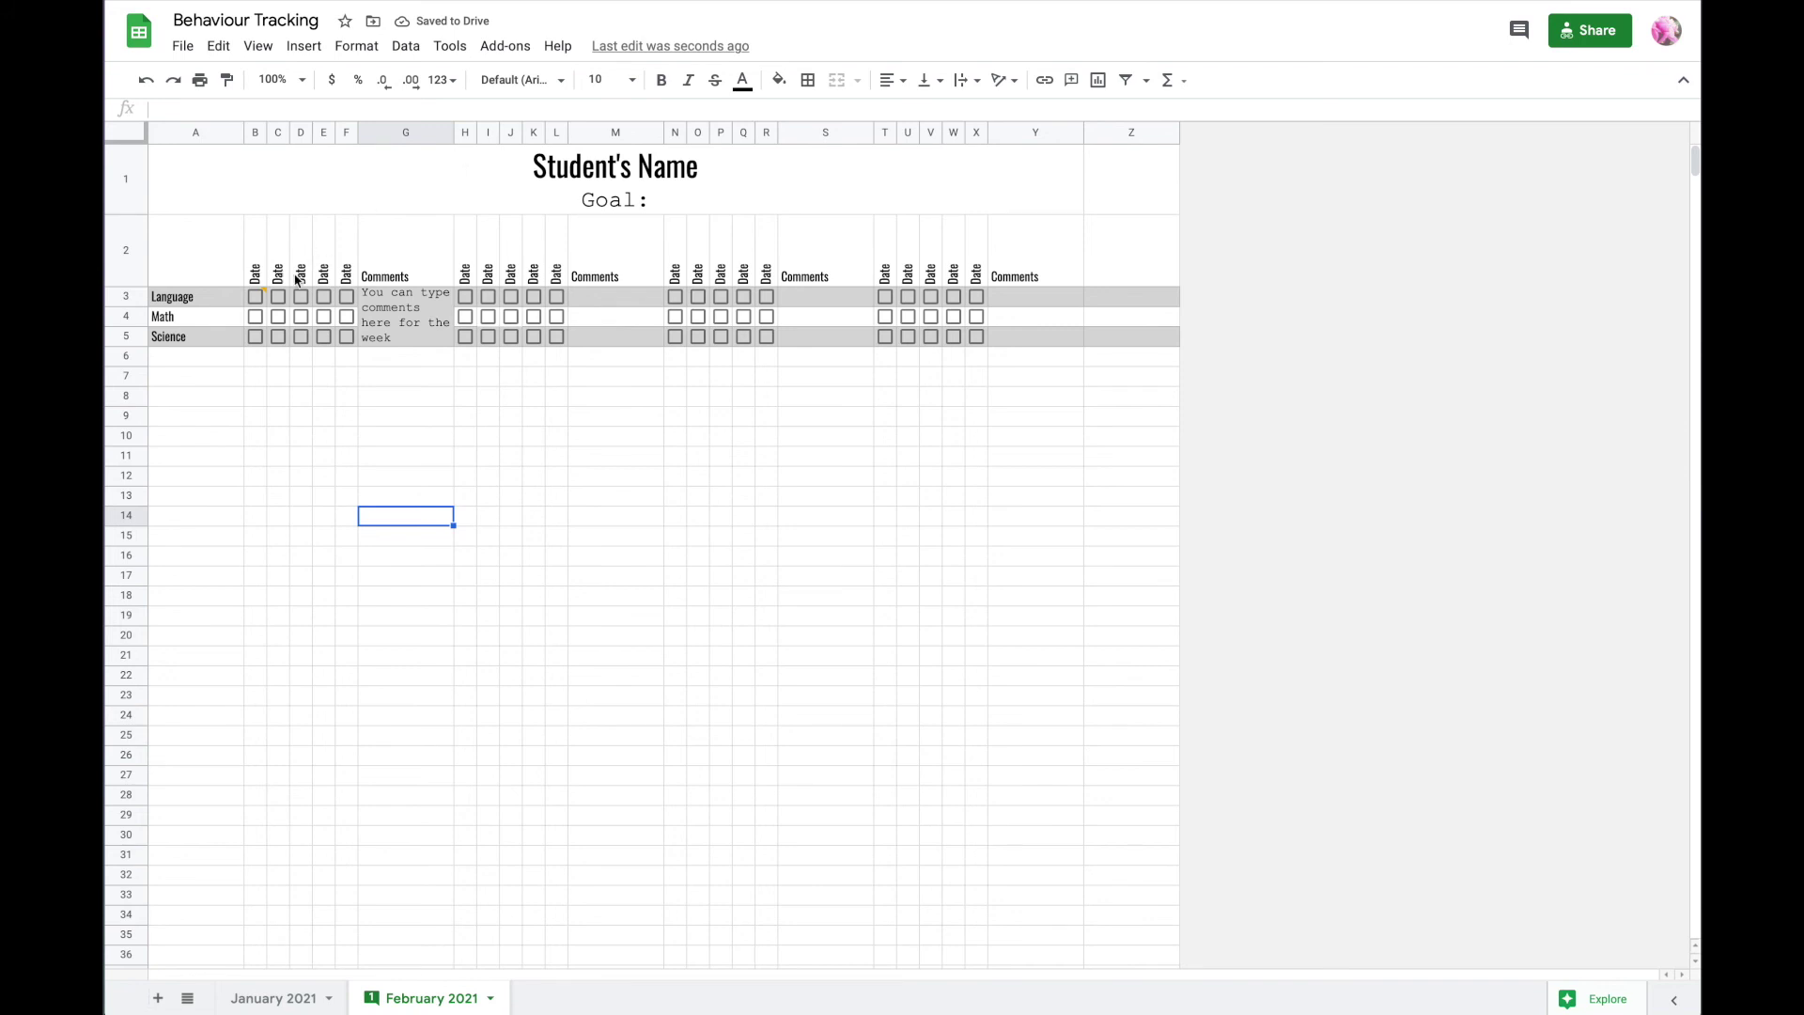
click(261, 290)
key(ctrl+alt+m)
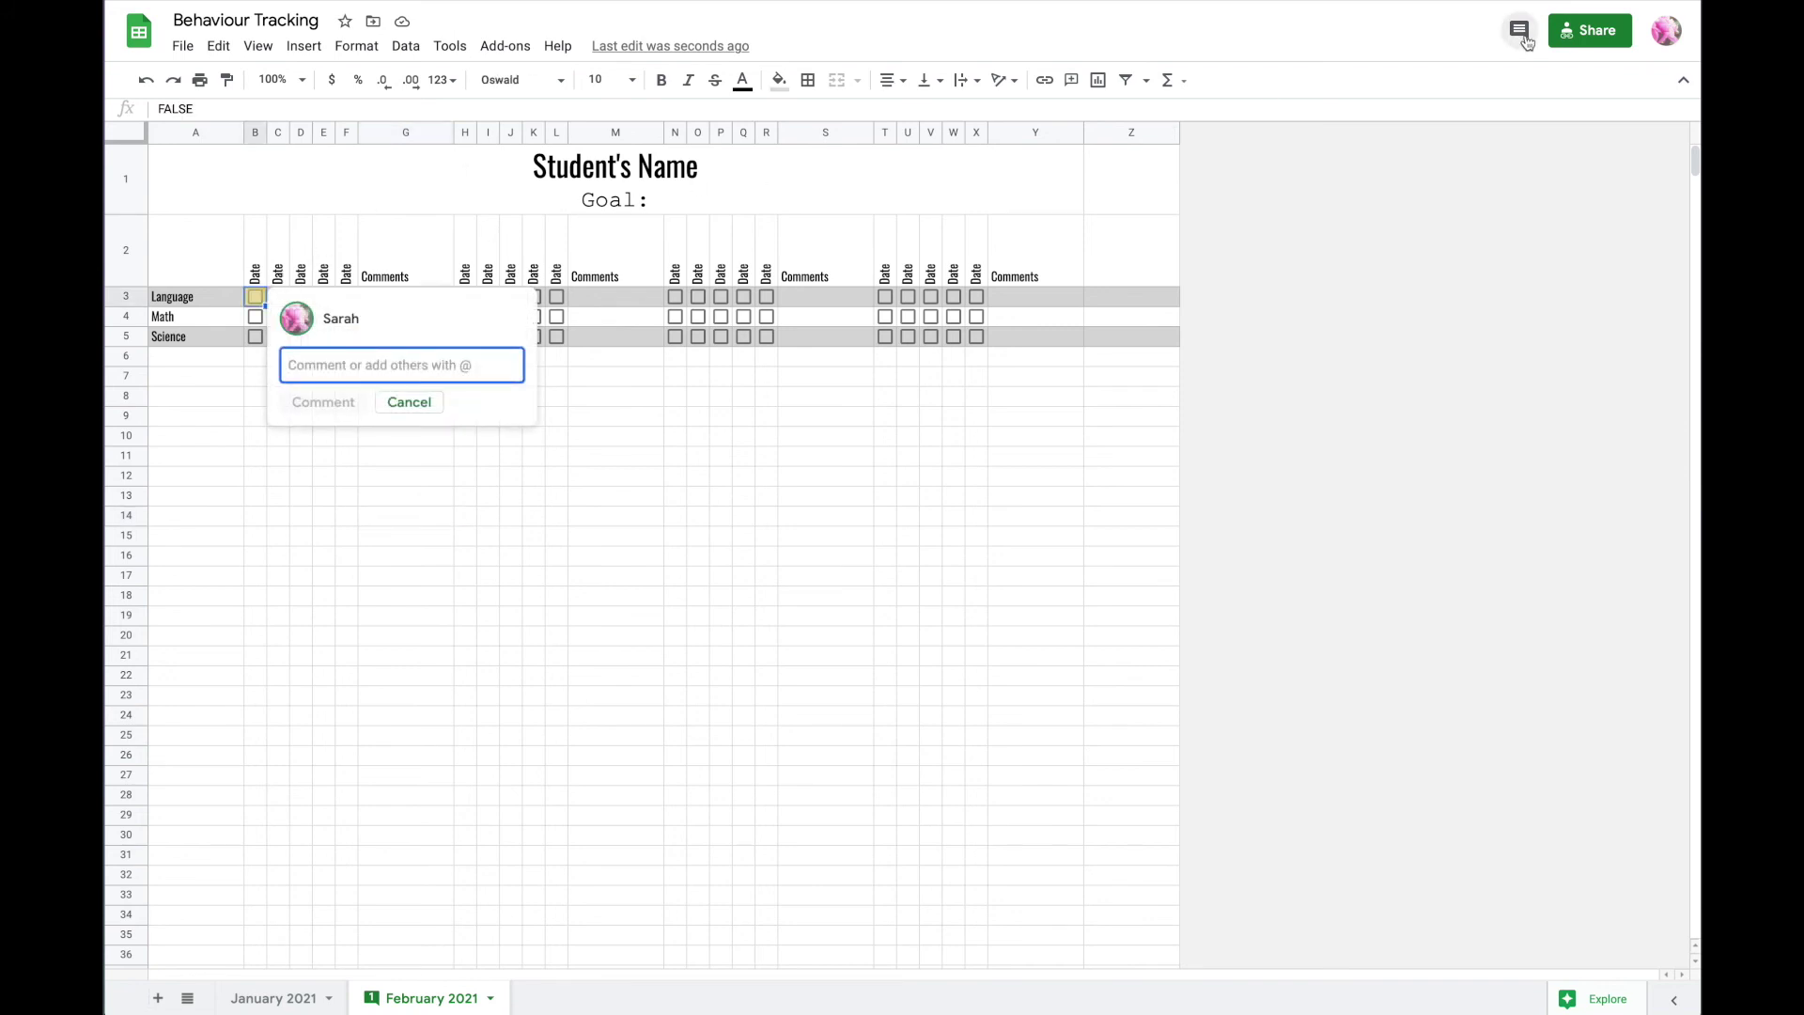
click(1522, 36)
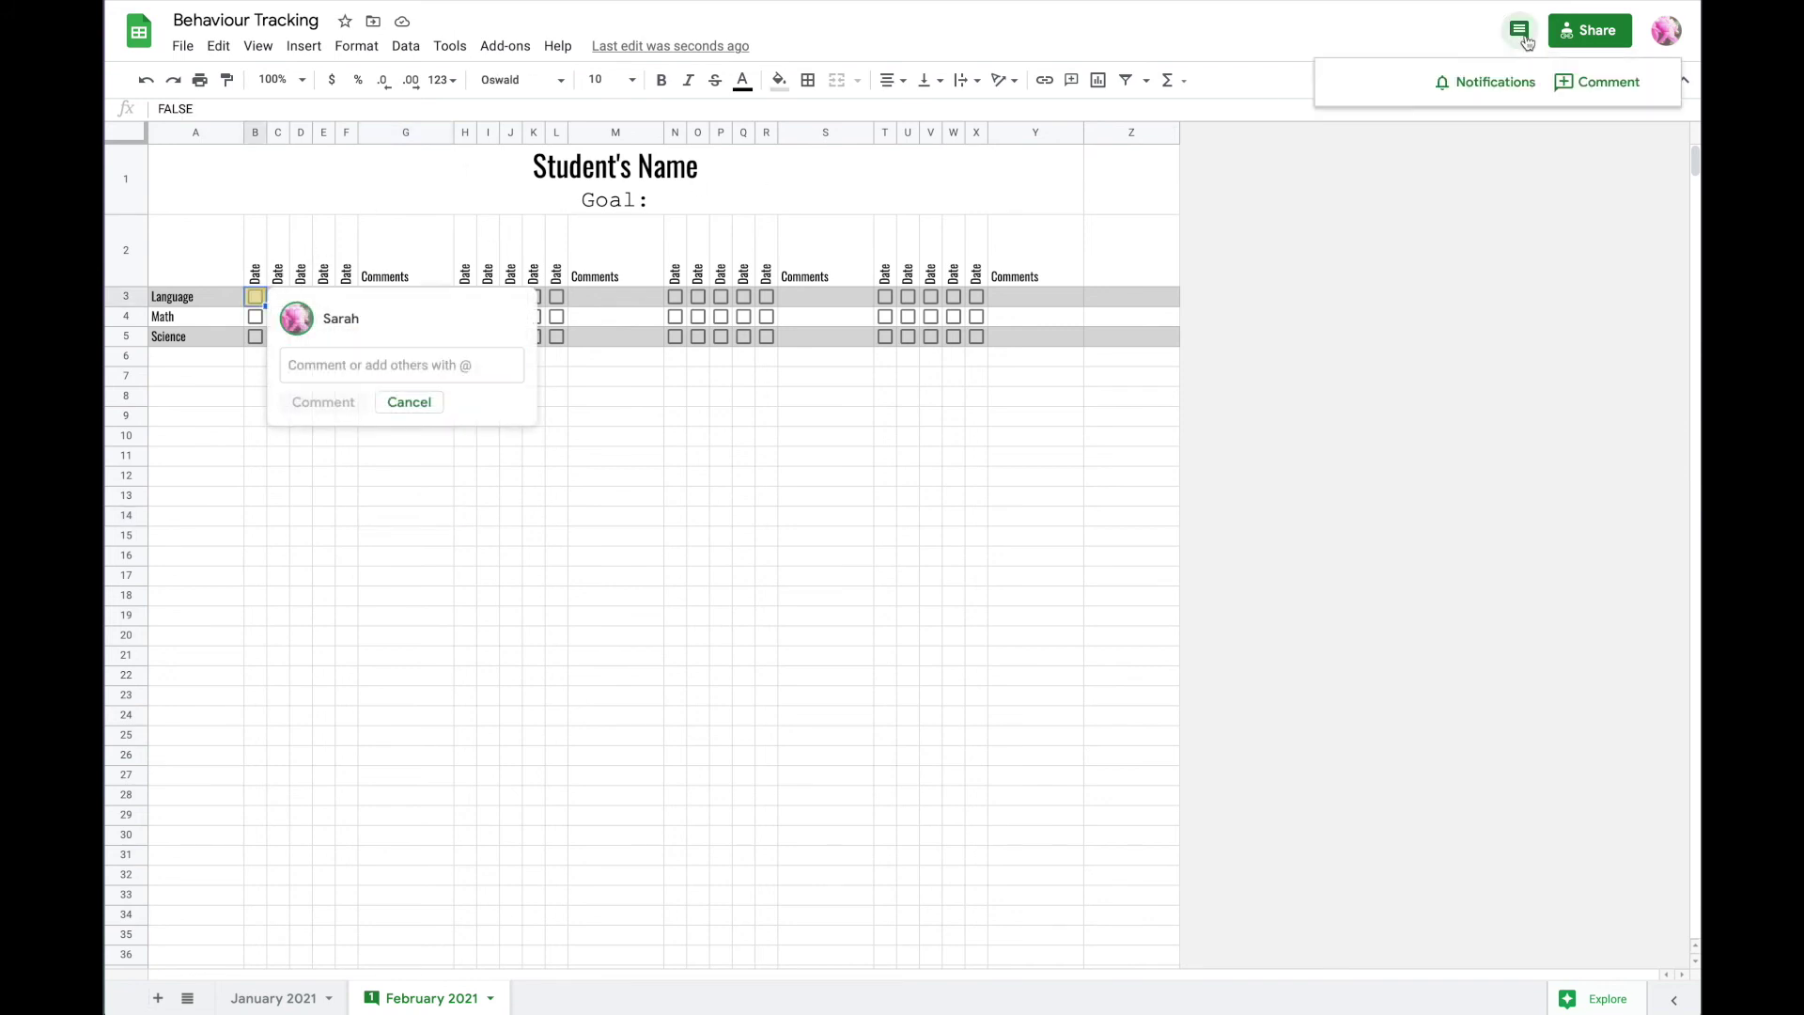
click(1575, 86)
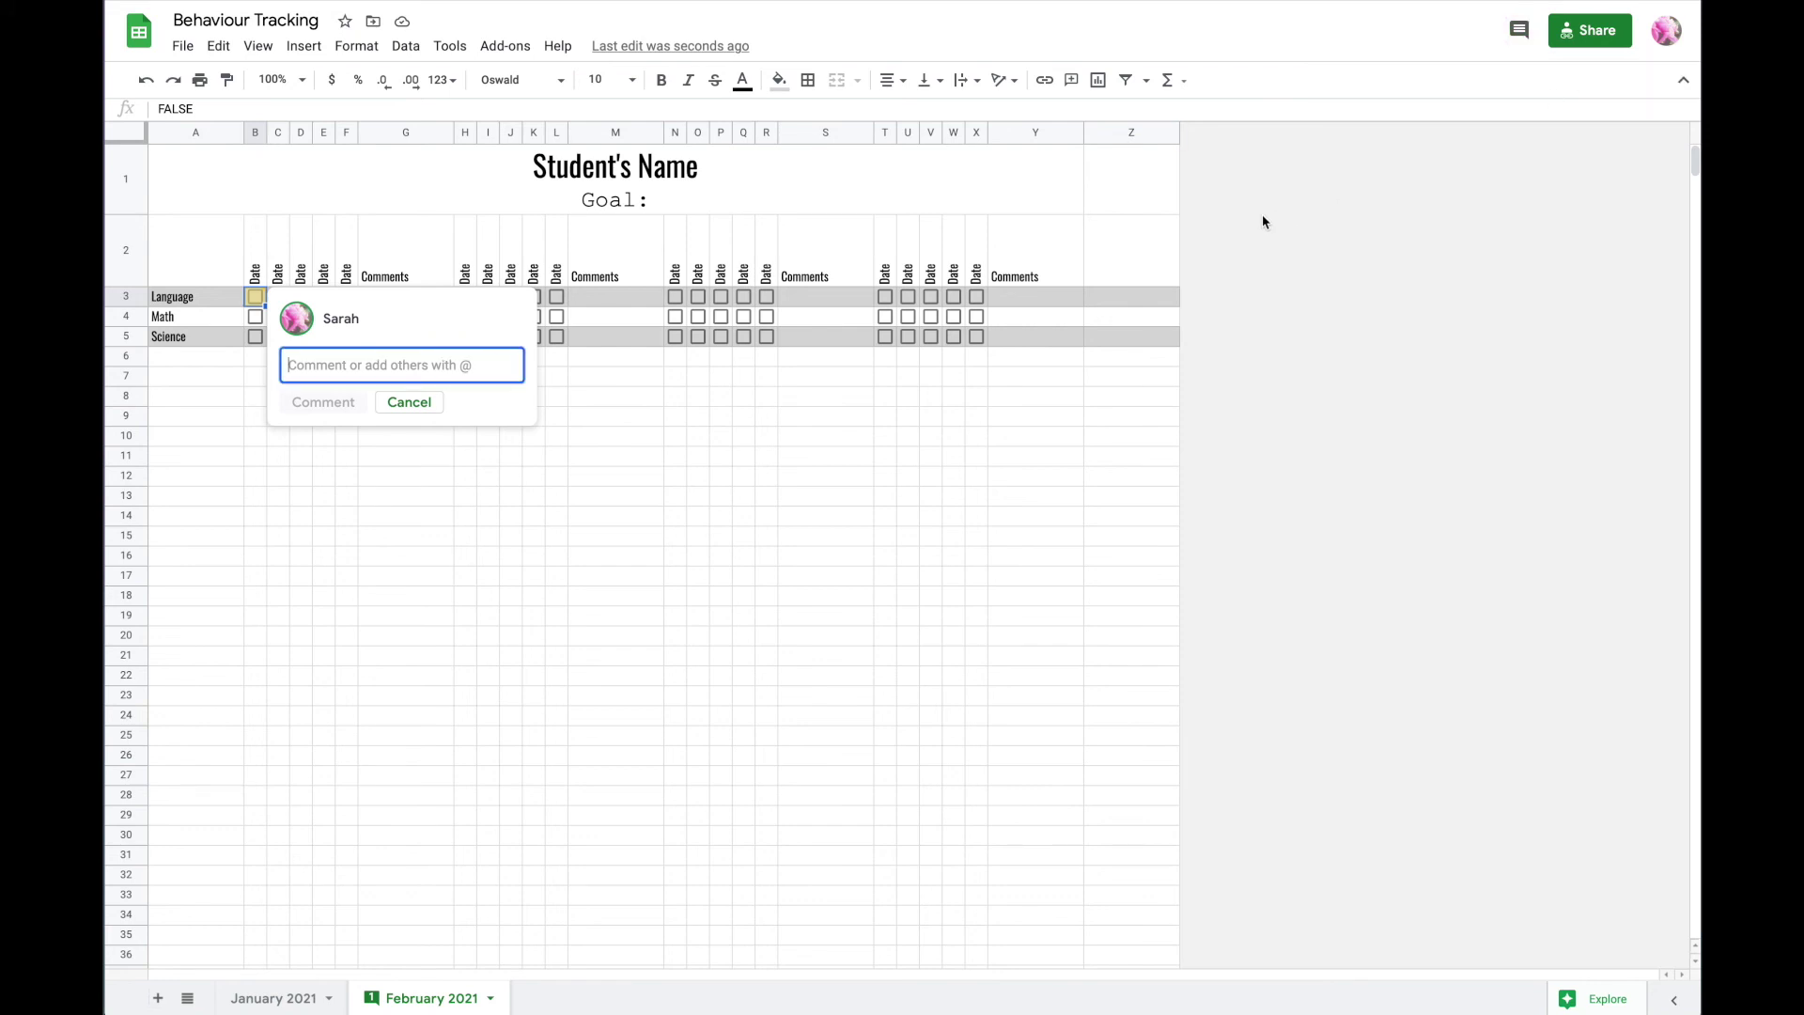
click(616, 560)
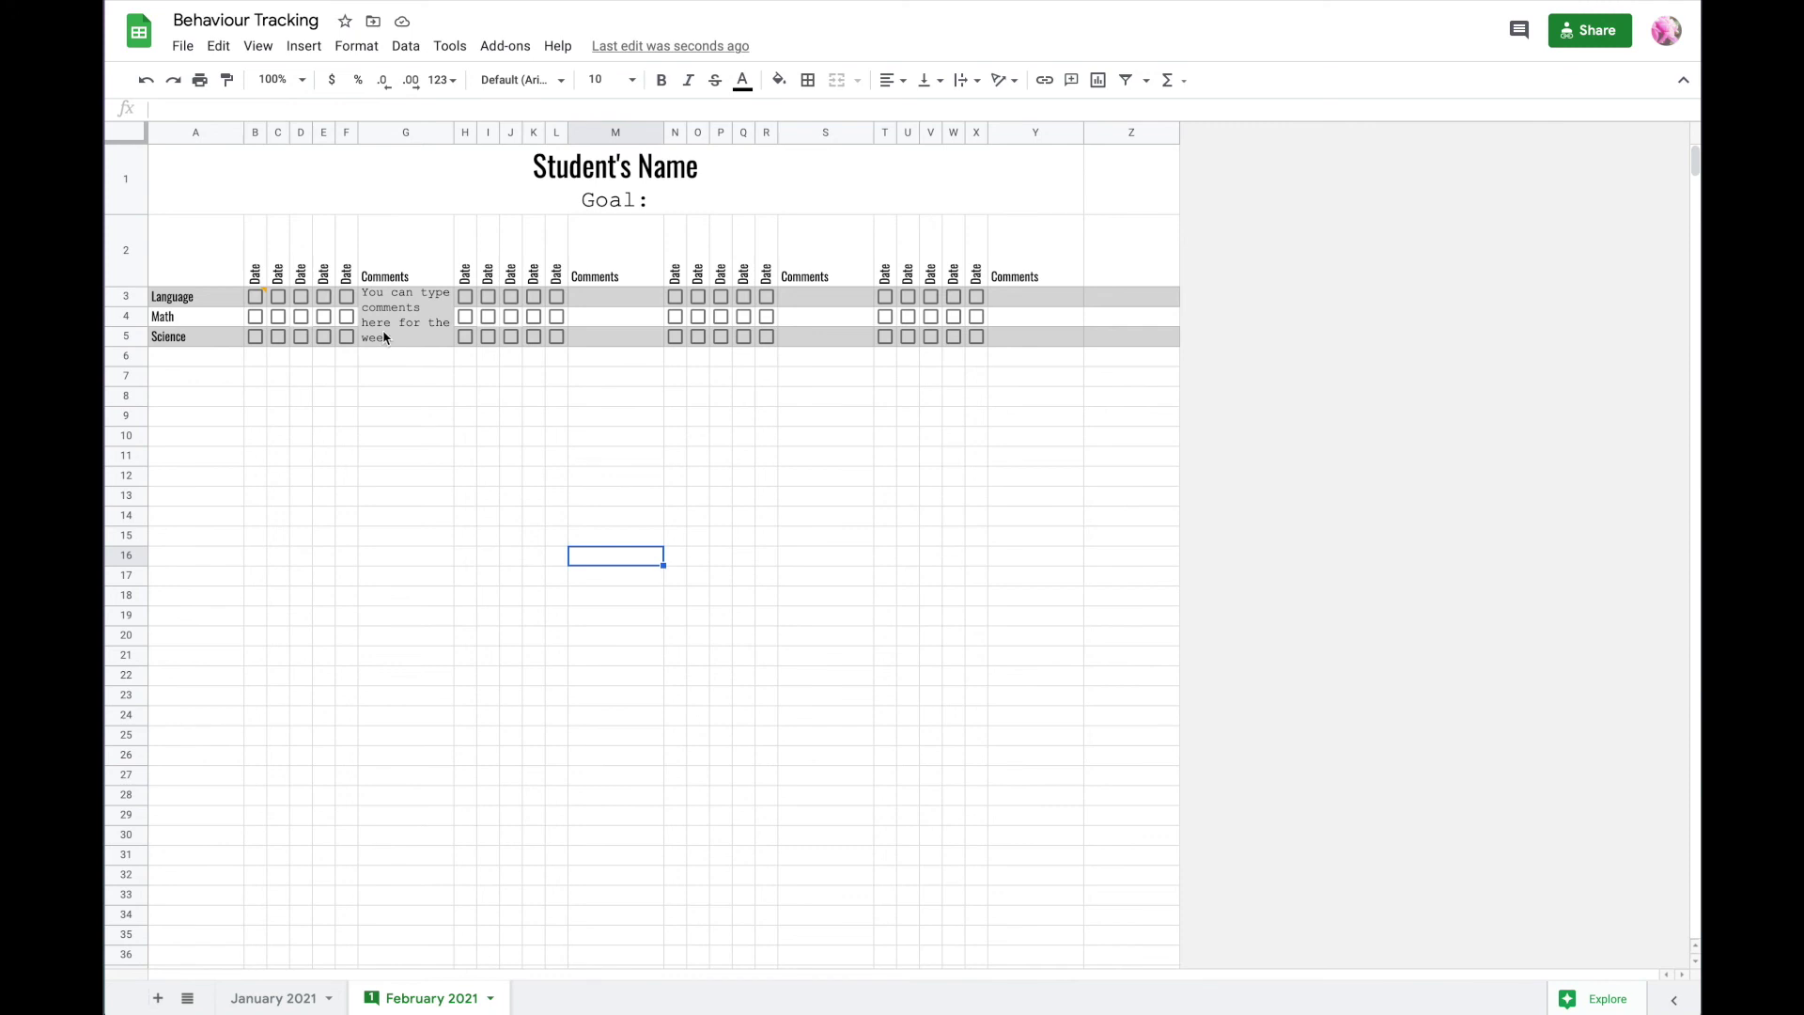
- Replace the text in the merged first-week comment cell with "Name met their goal for the week and got a prize!"
click(412, 340)
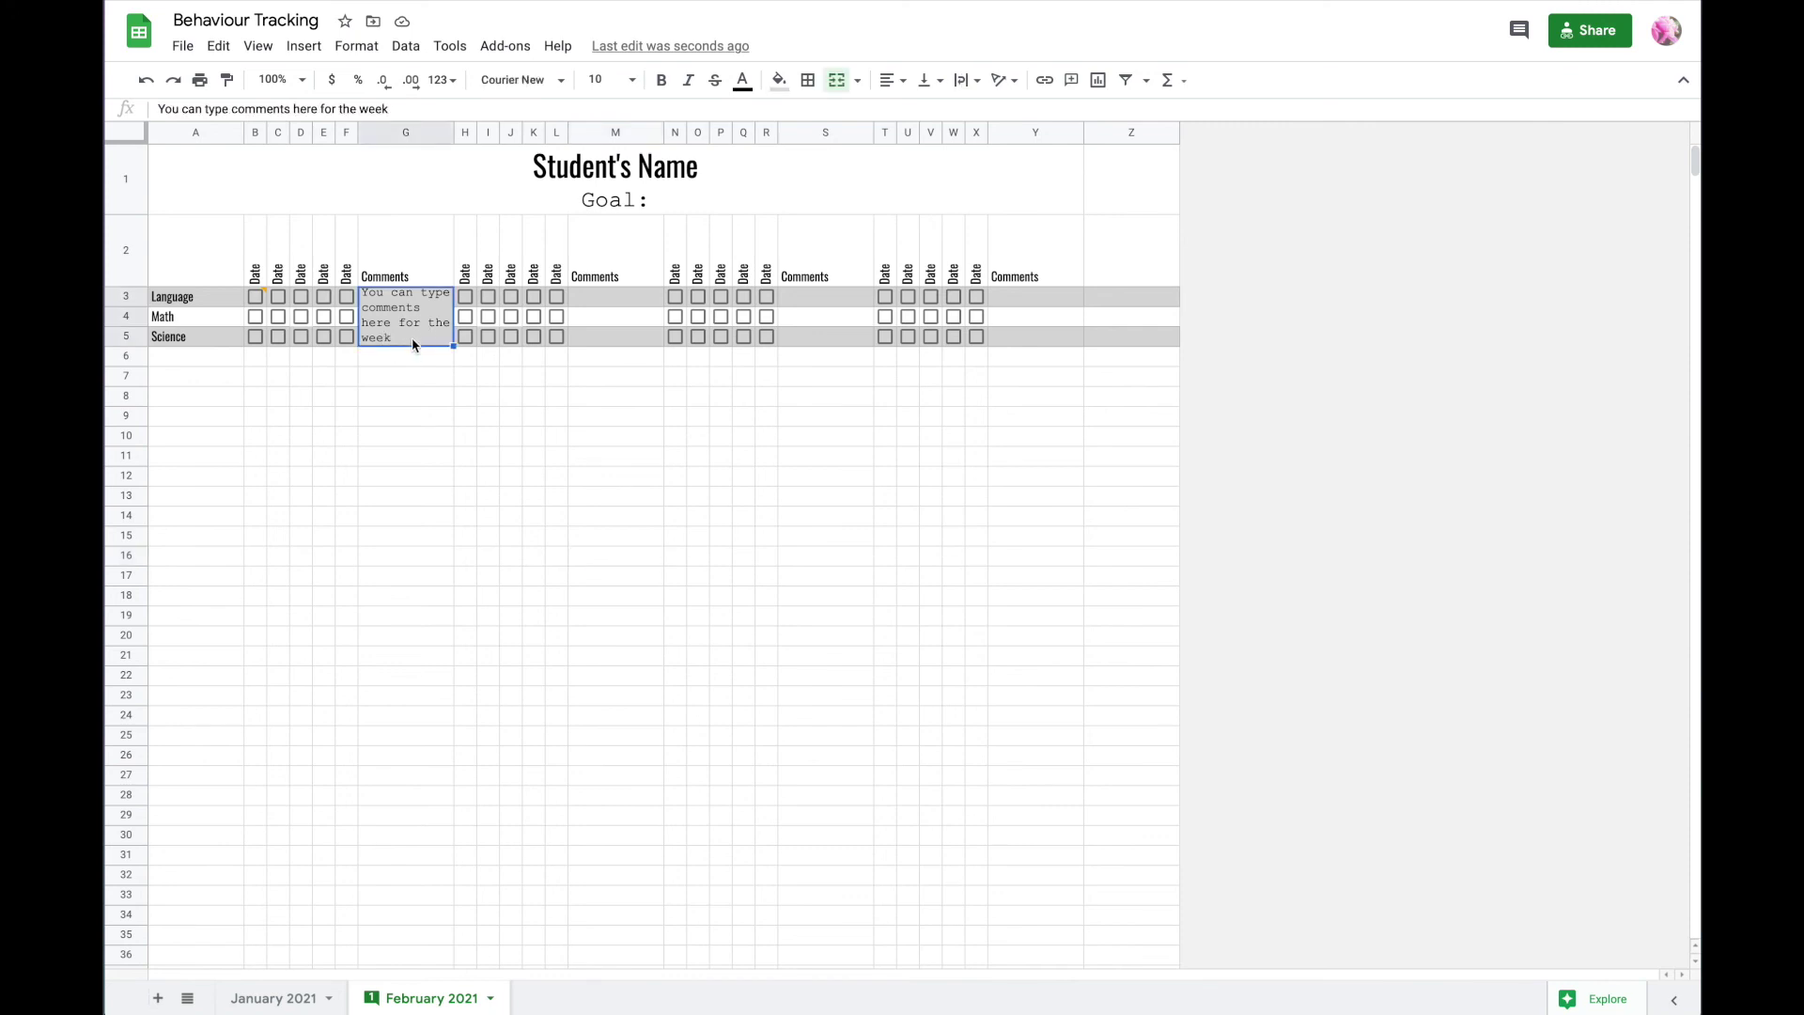
text(t)
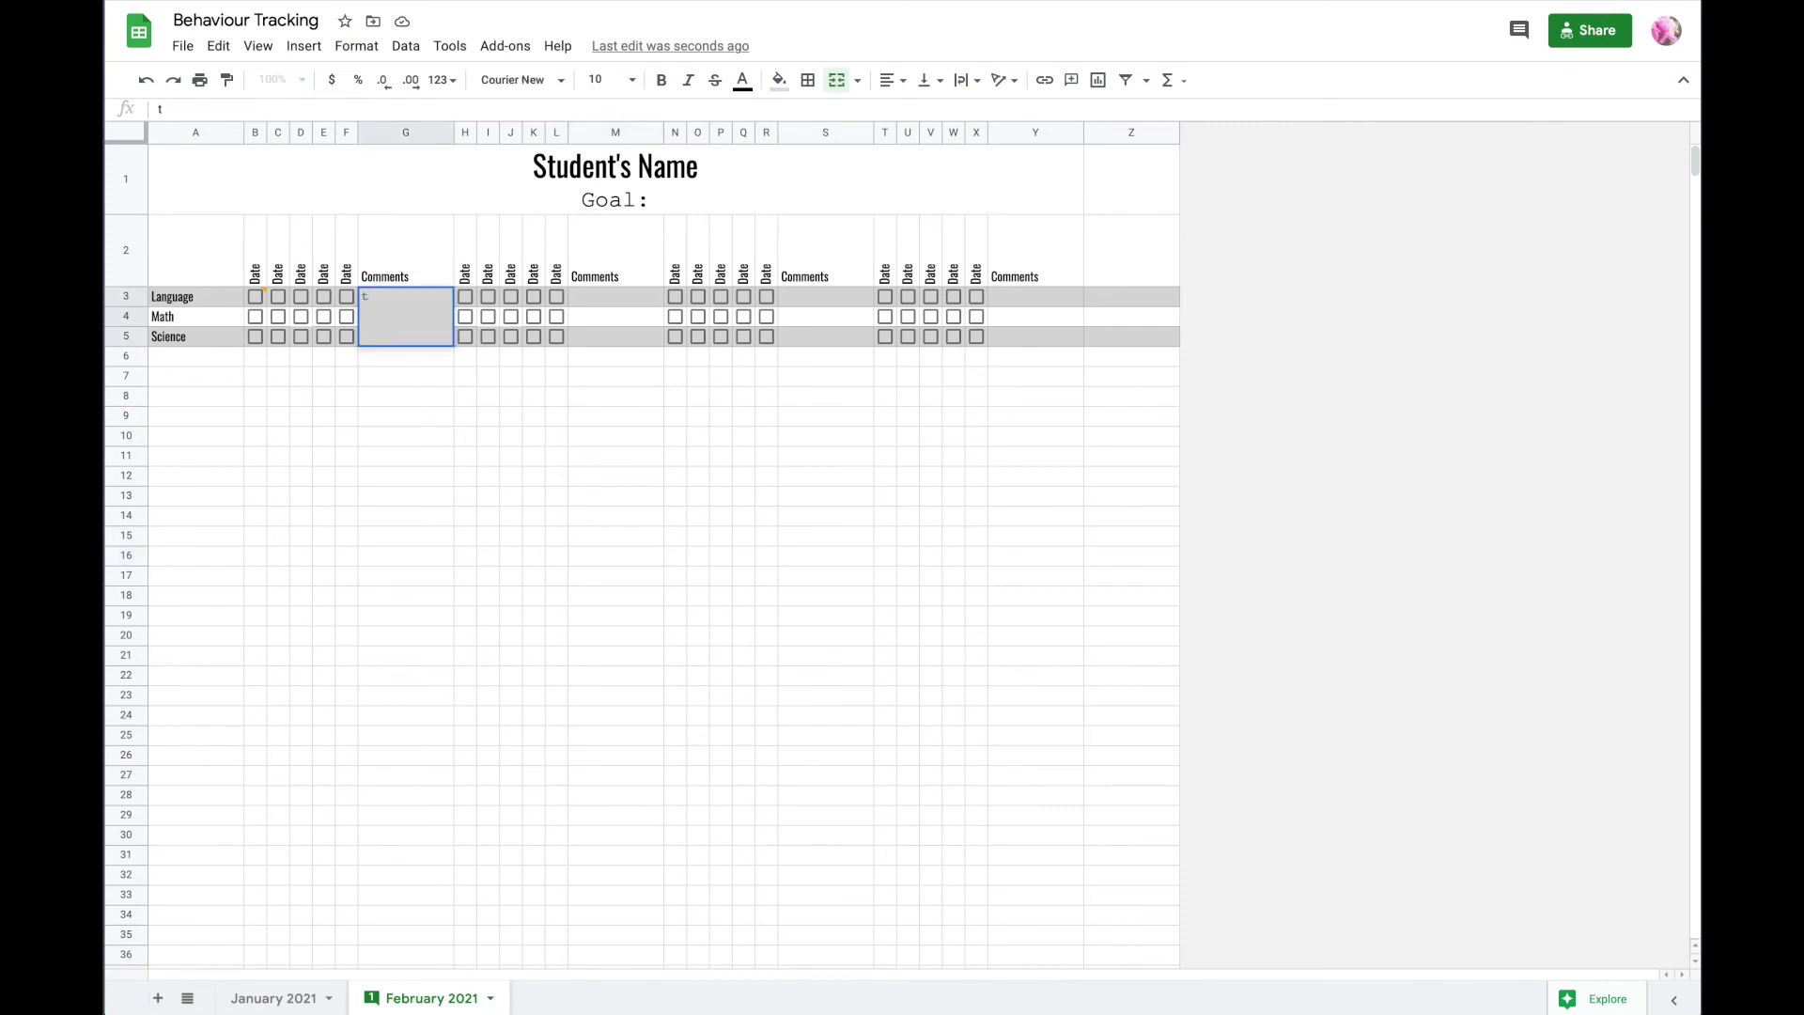
text(Name met their go)
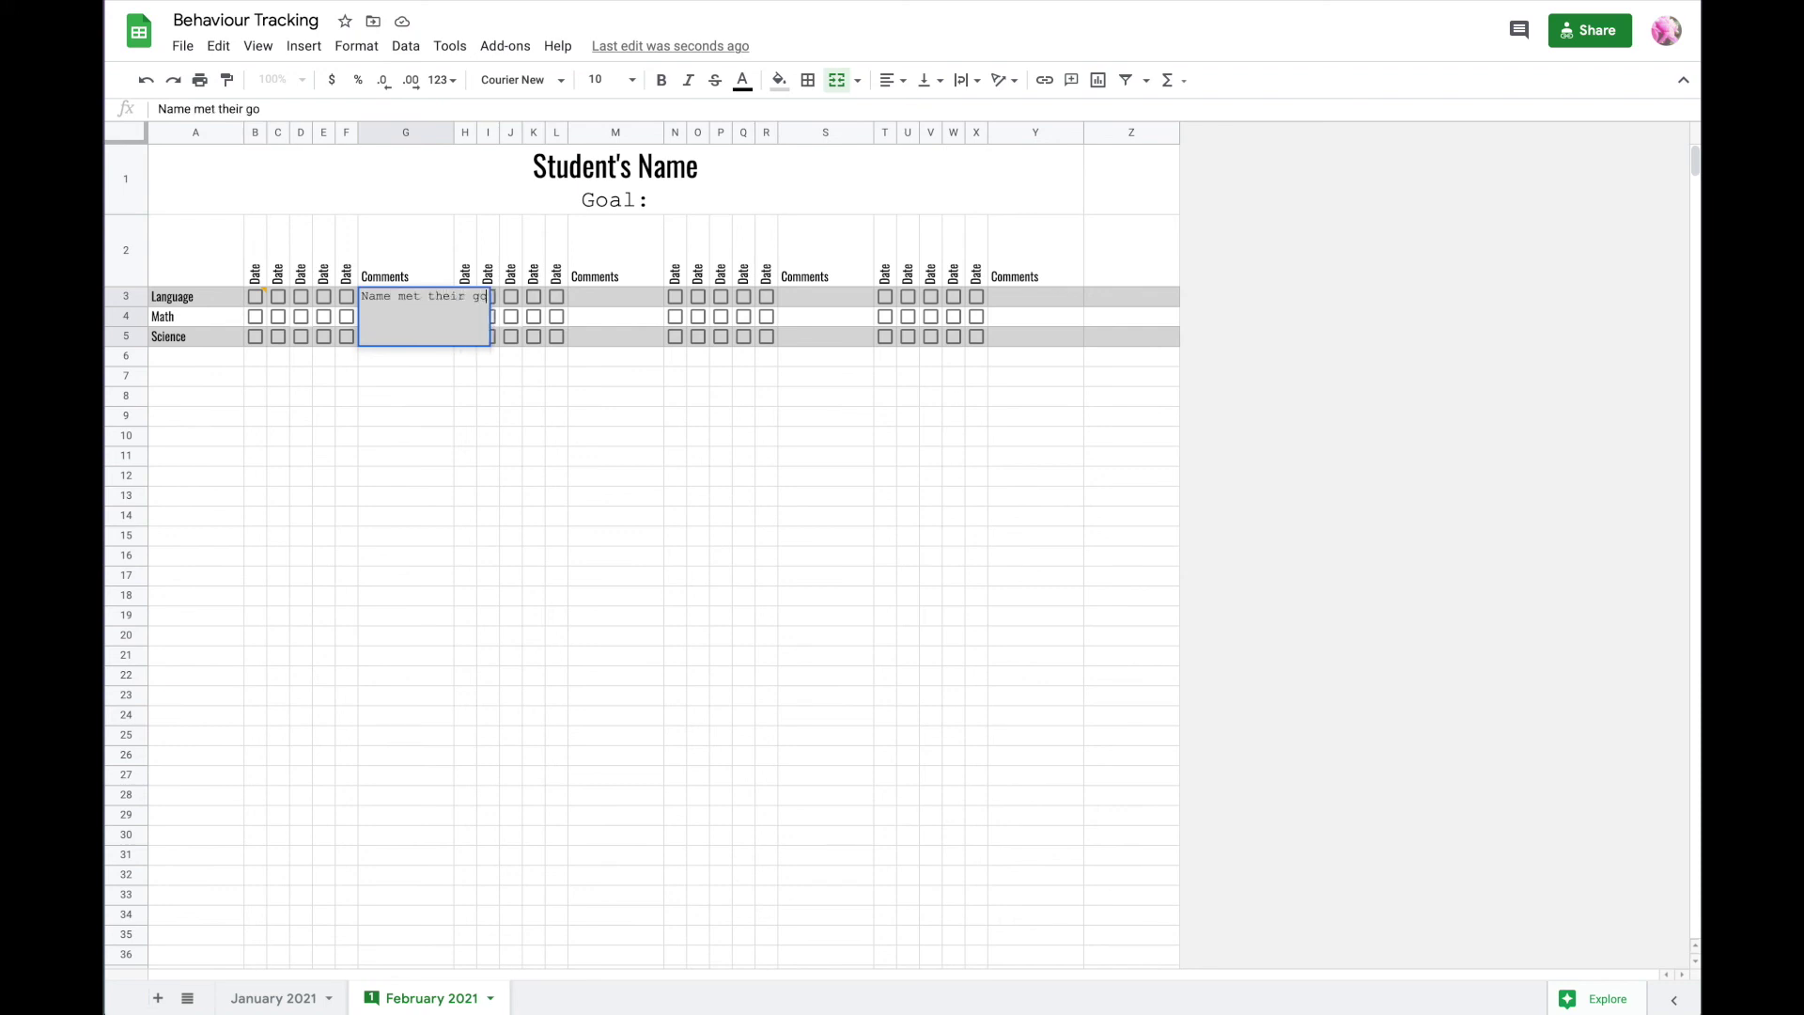
text(al for the week an)
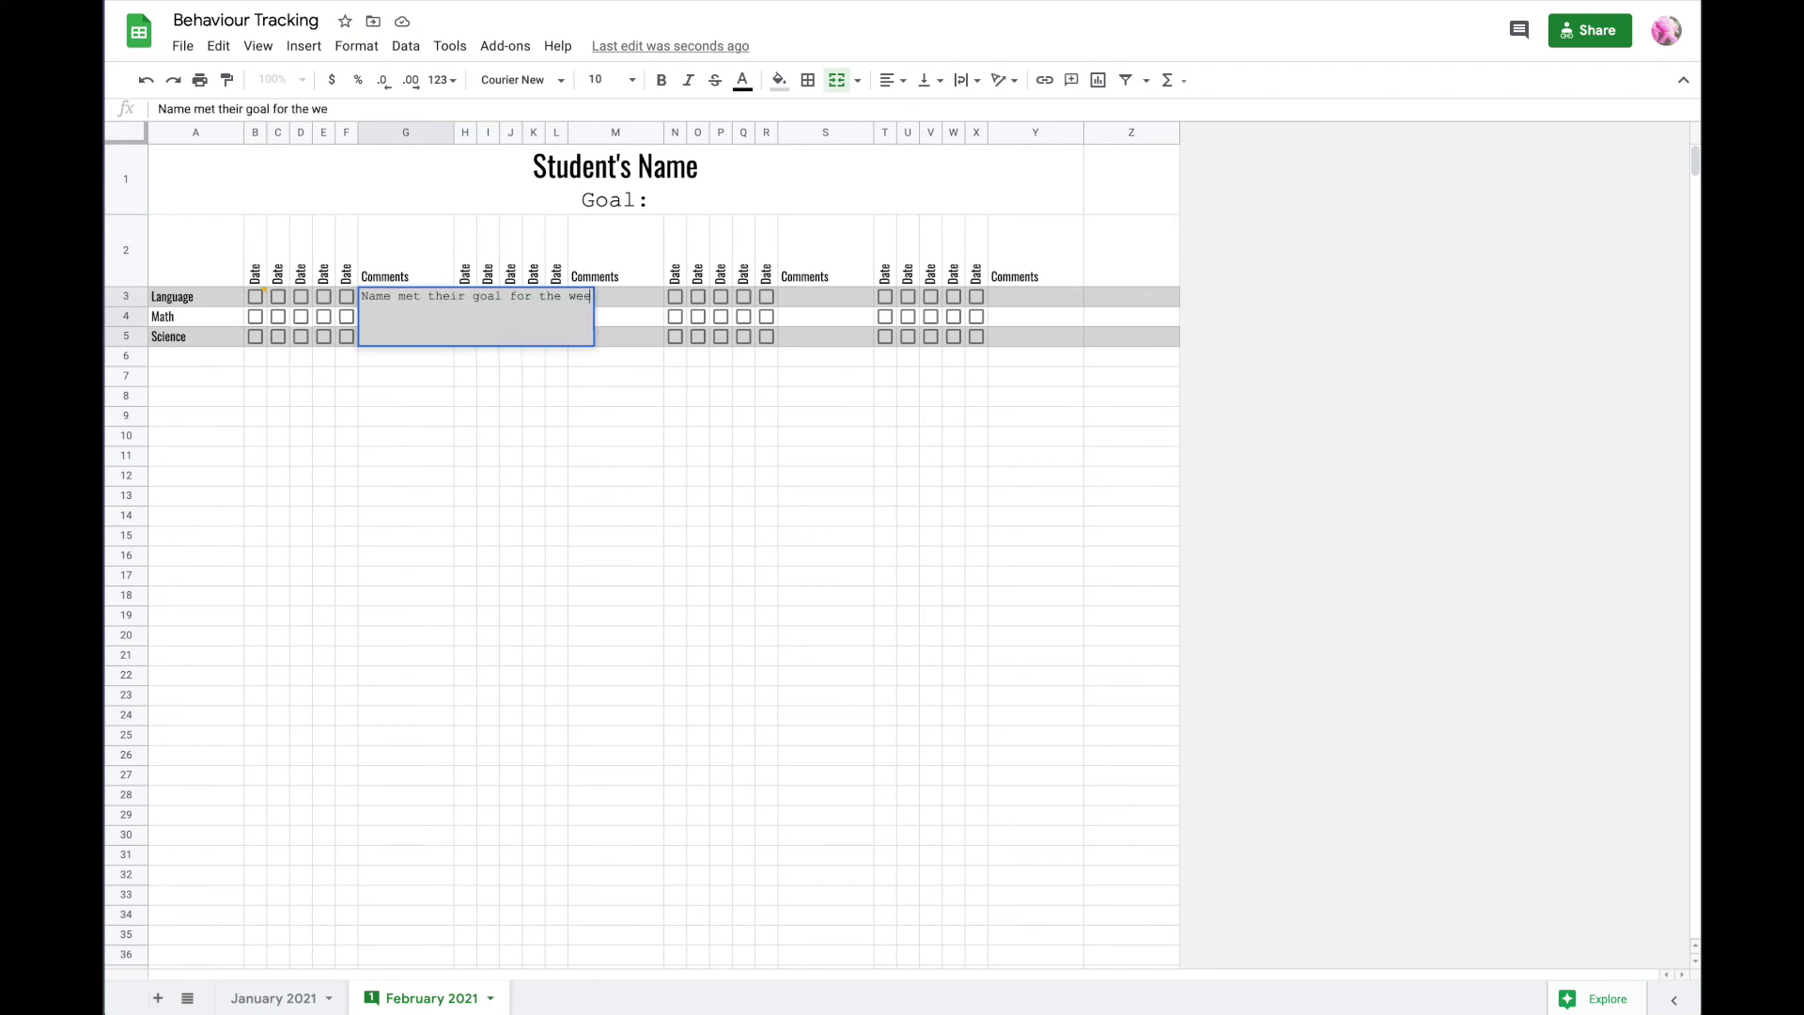
text(d got a )
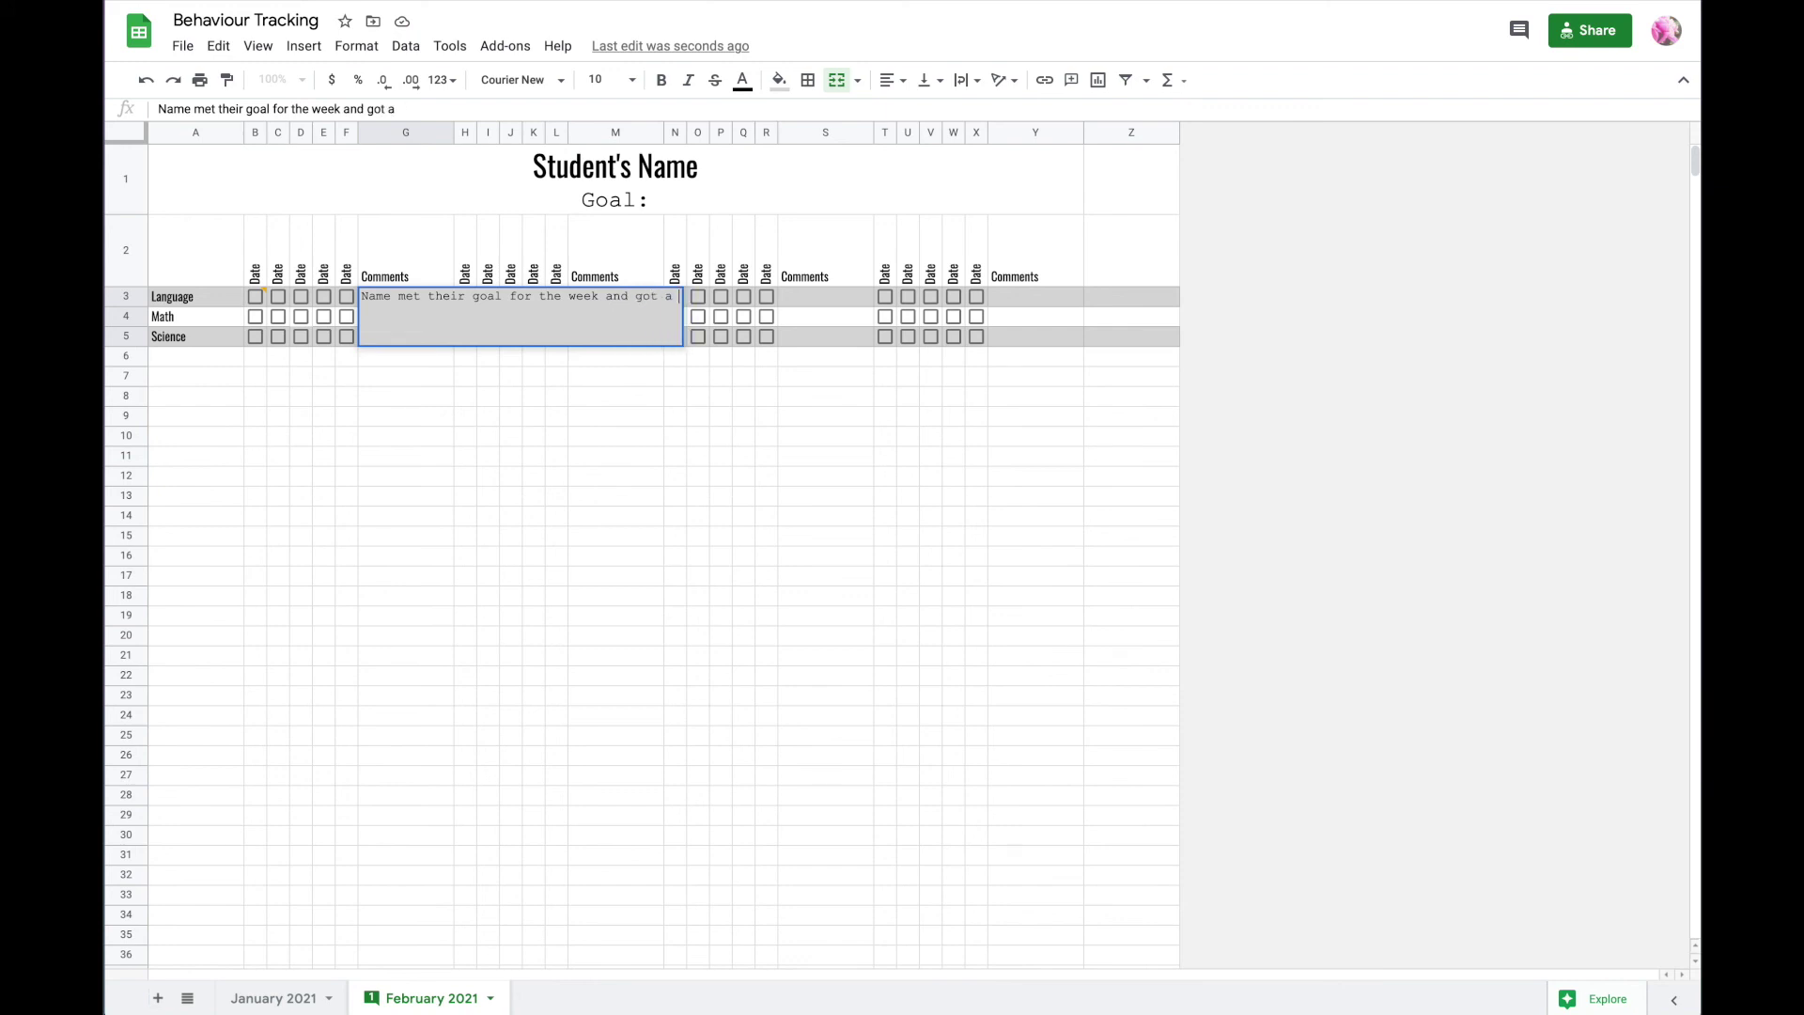
text(prize!)
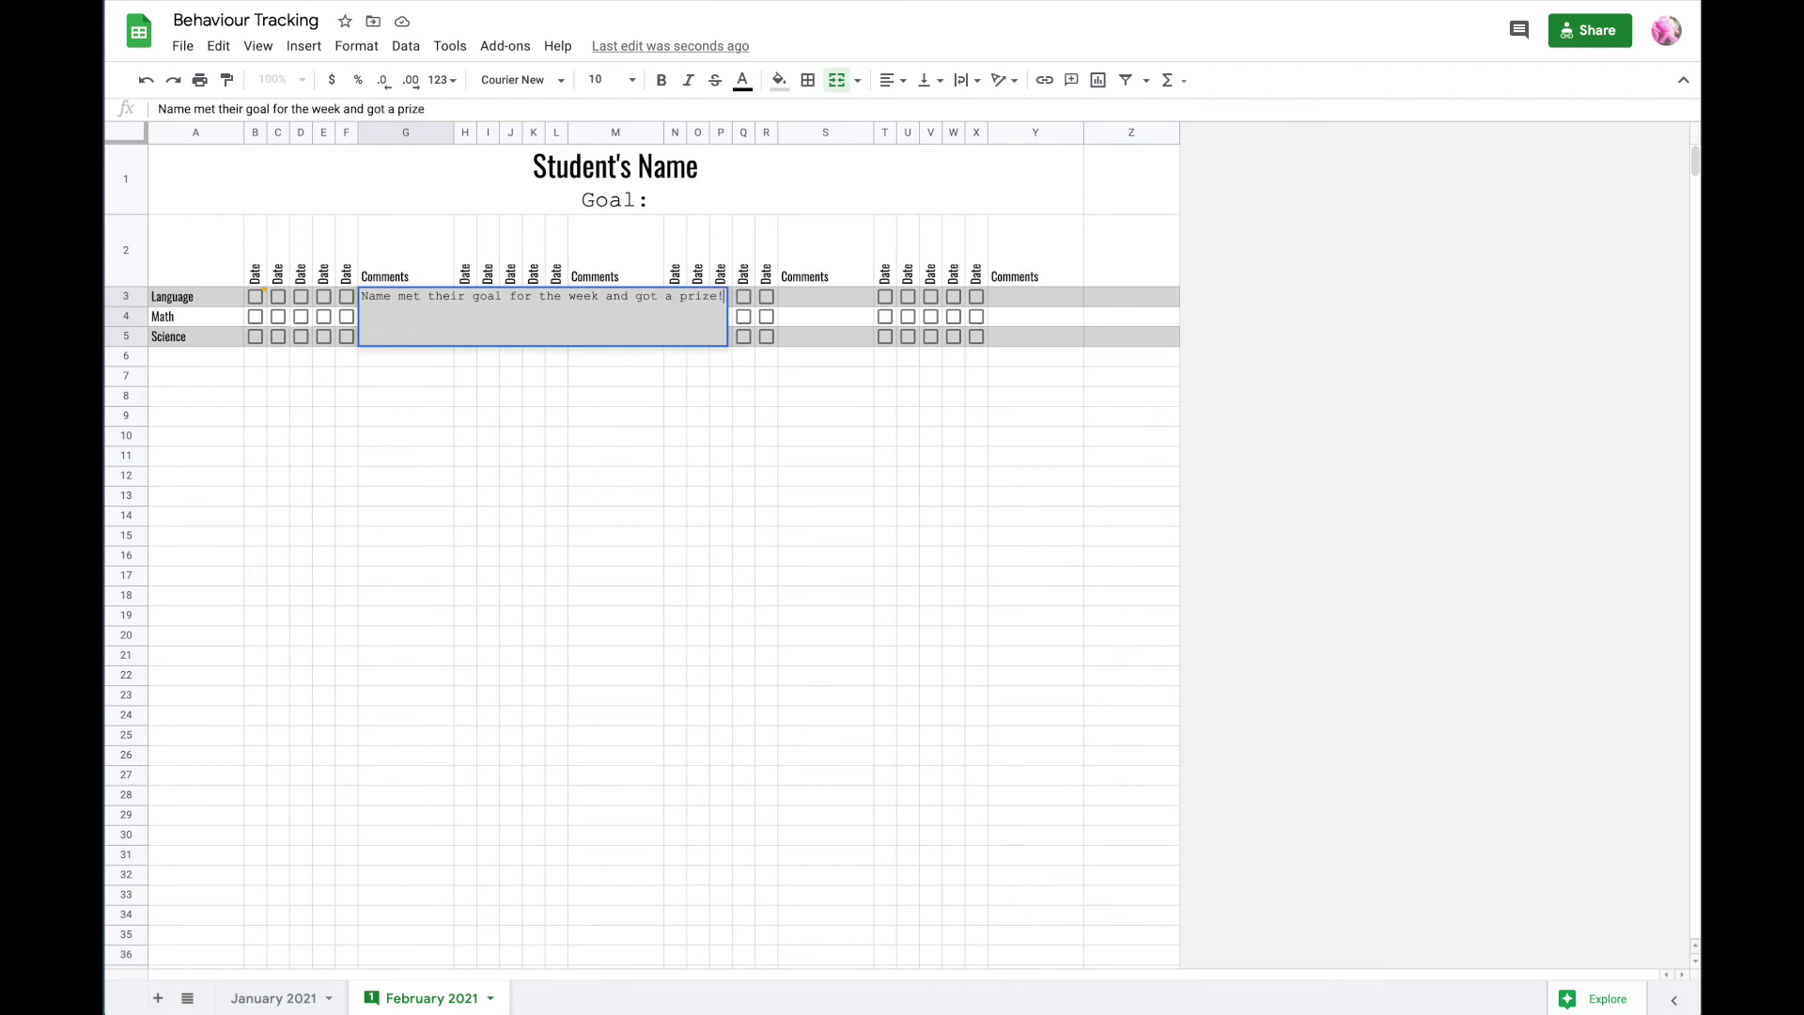
click(363, 465)
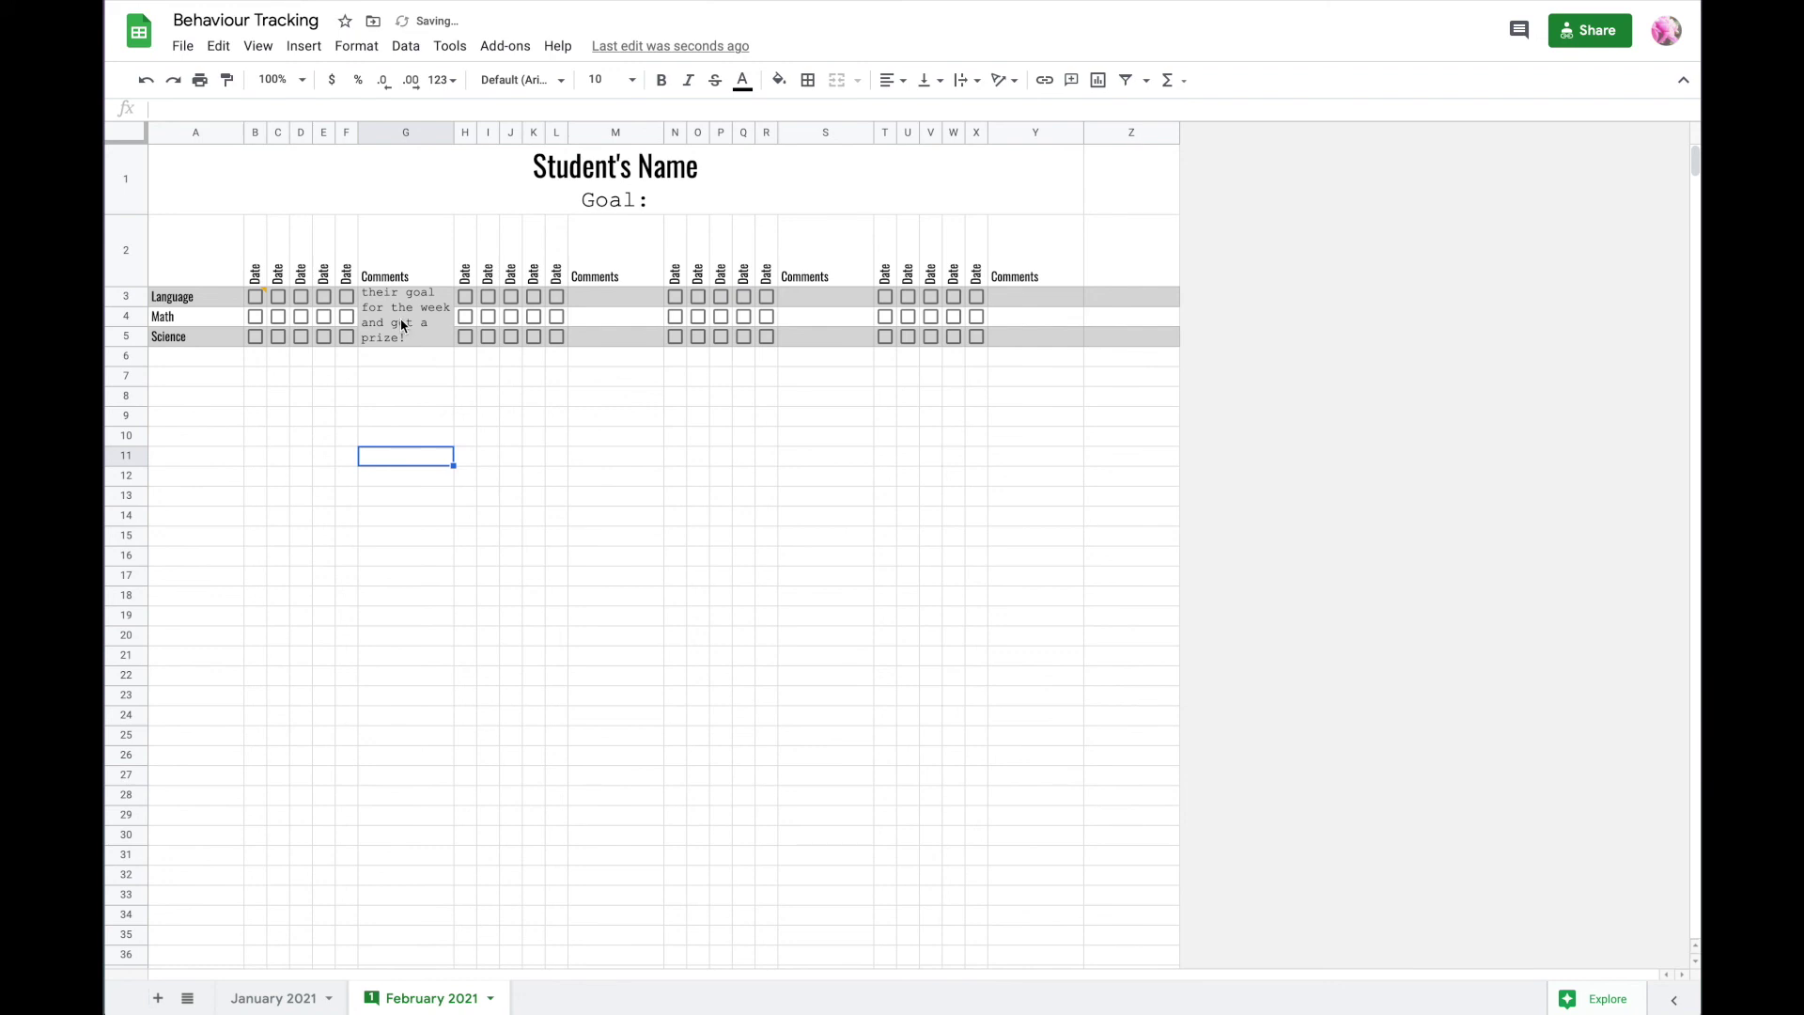
- Post the comment "Name had a bit of a tough start but then was able to get all of his work accomplished!" on cell B3
click(256, 300)
key(ctrl+alt+m)
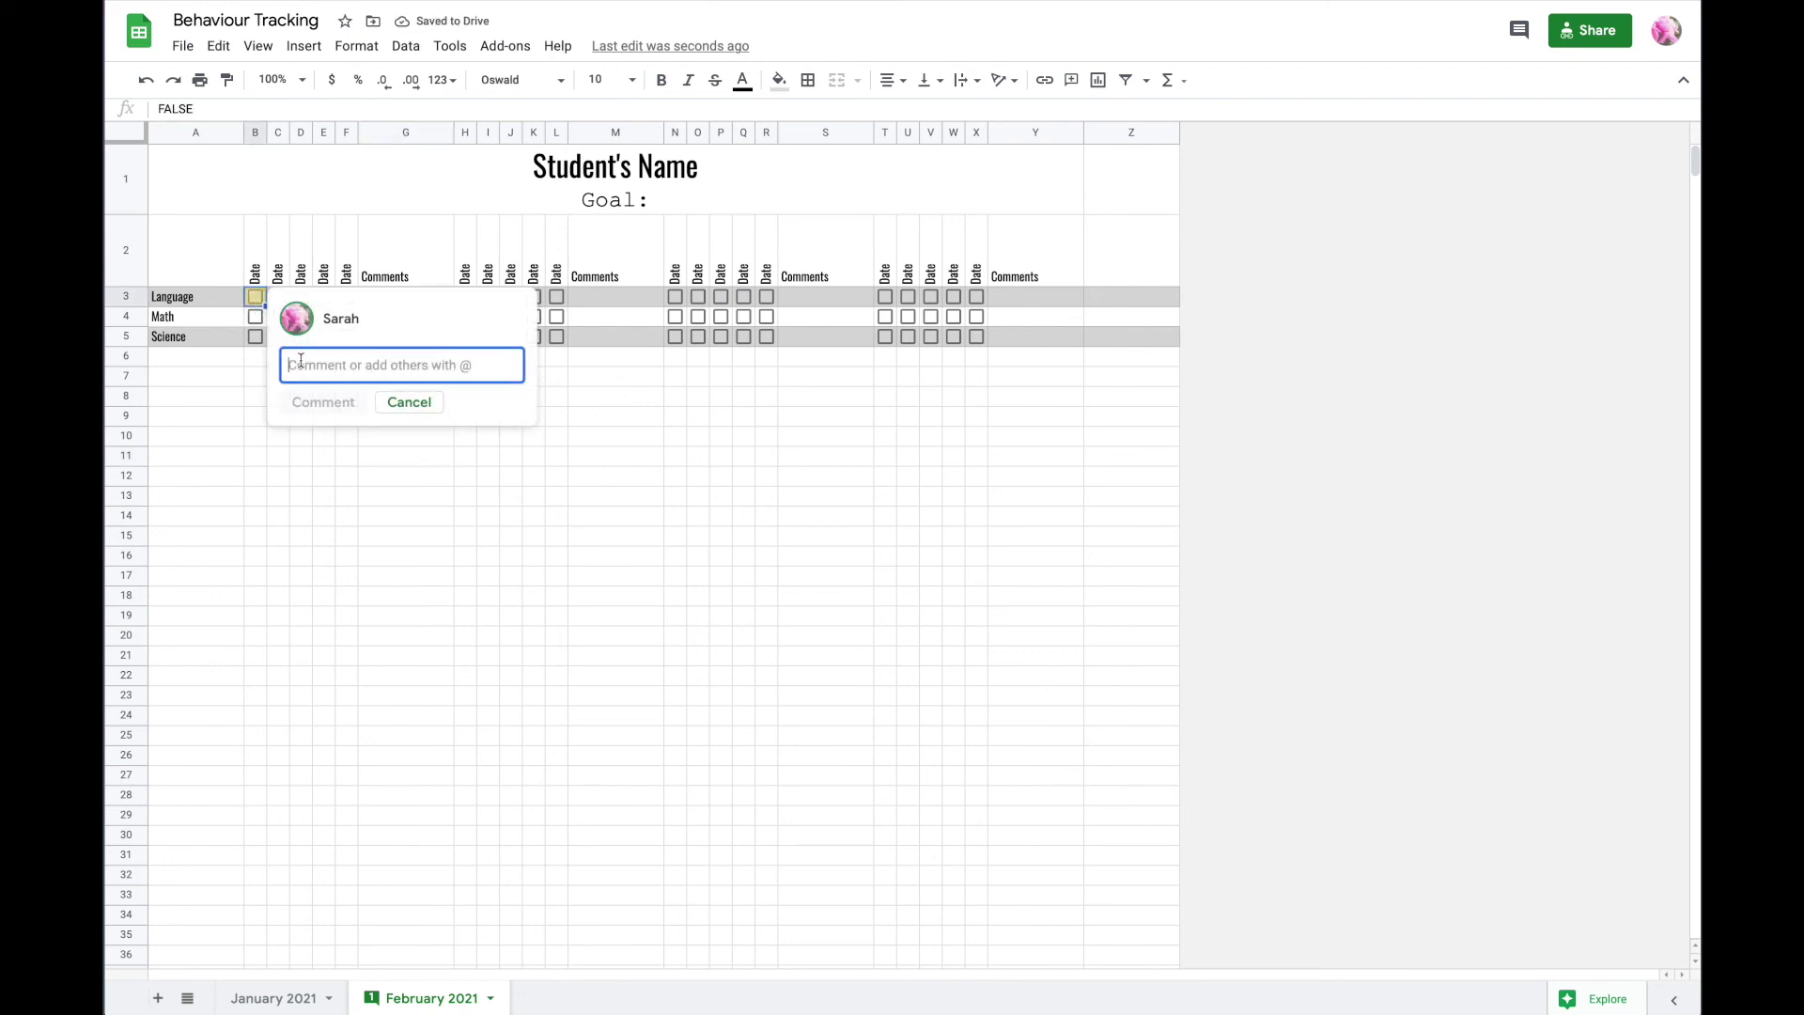
text(Name had a bit of a tough start b)
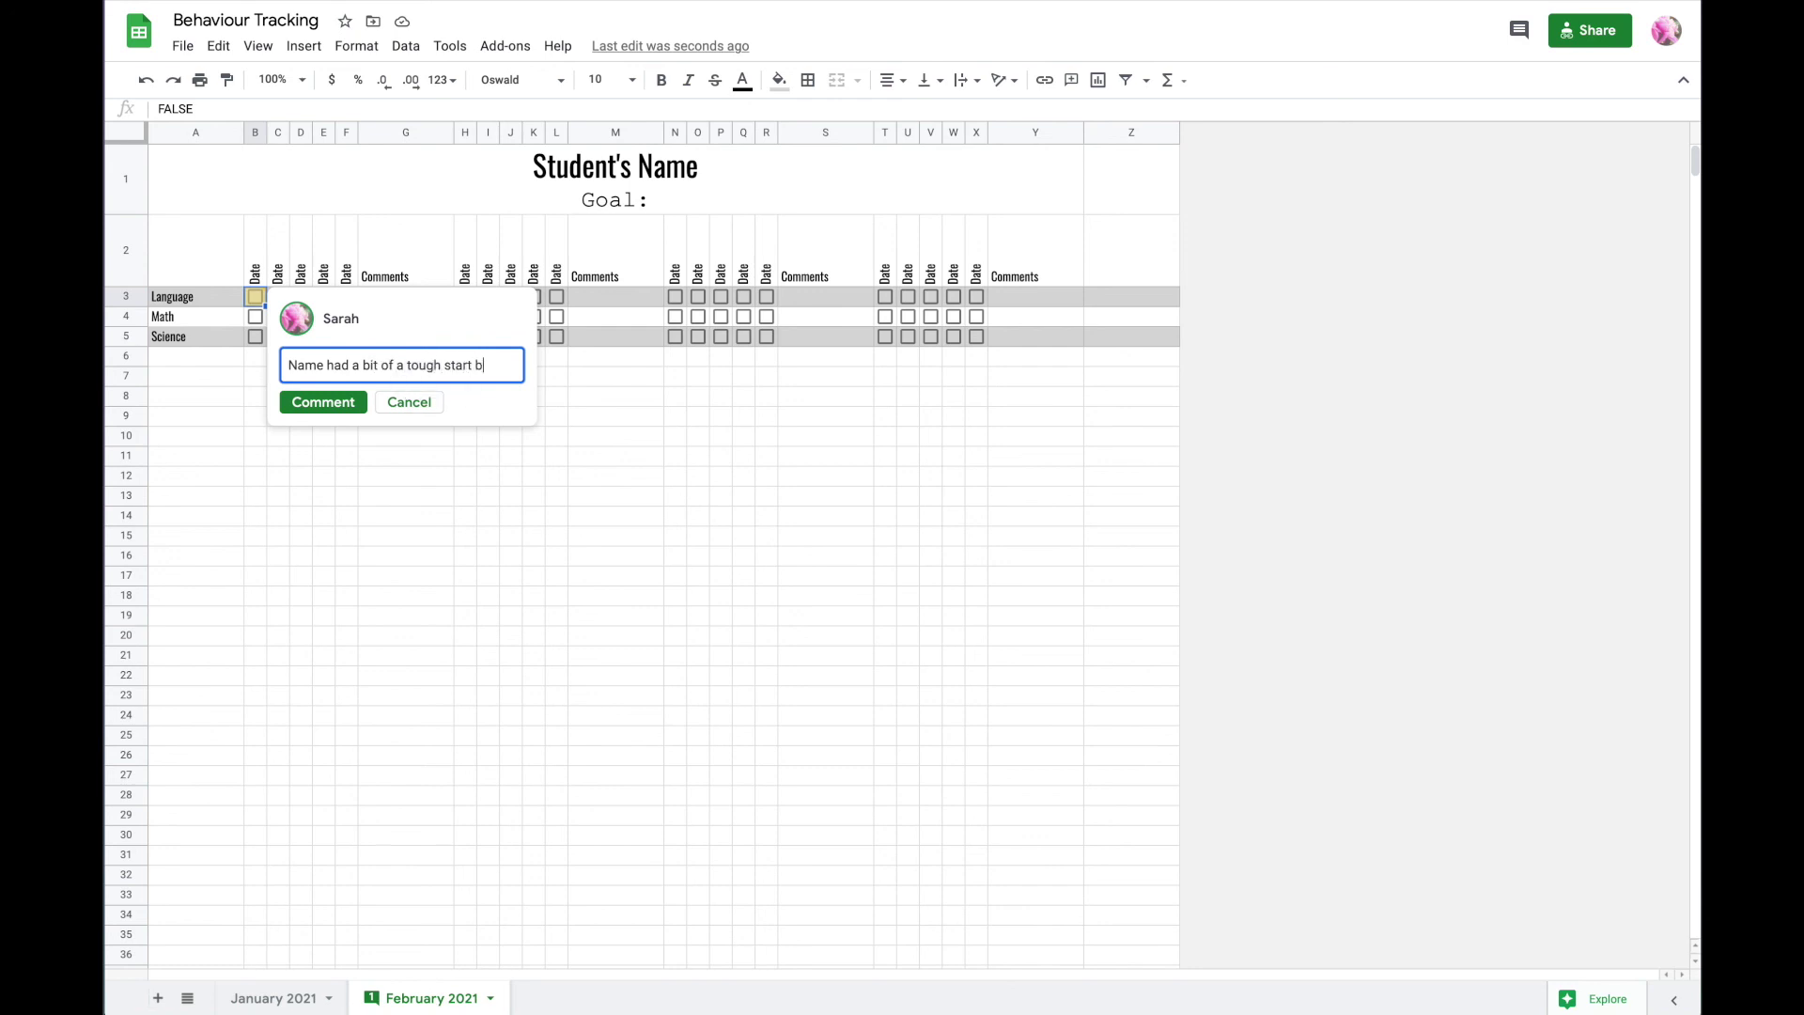
text(ut then was able)
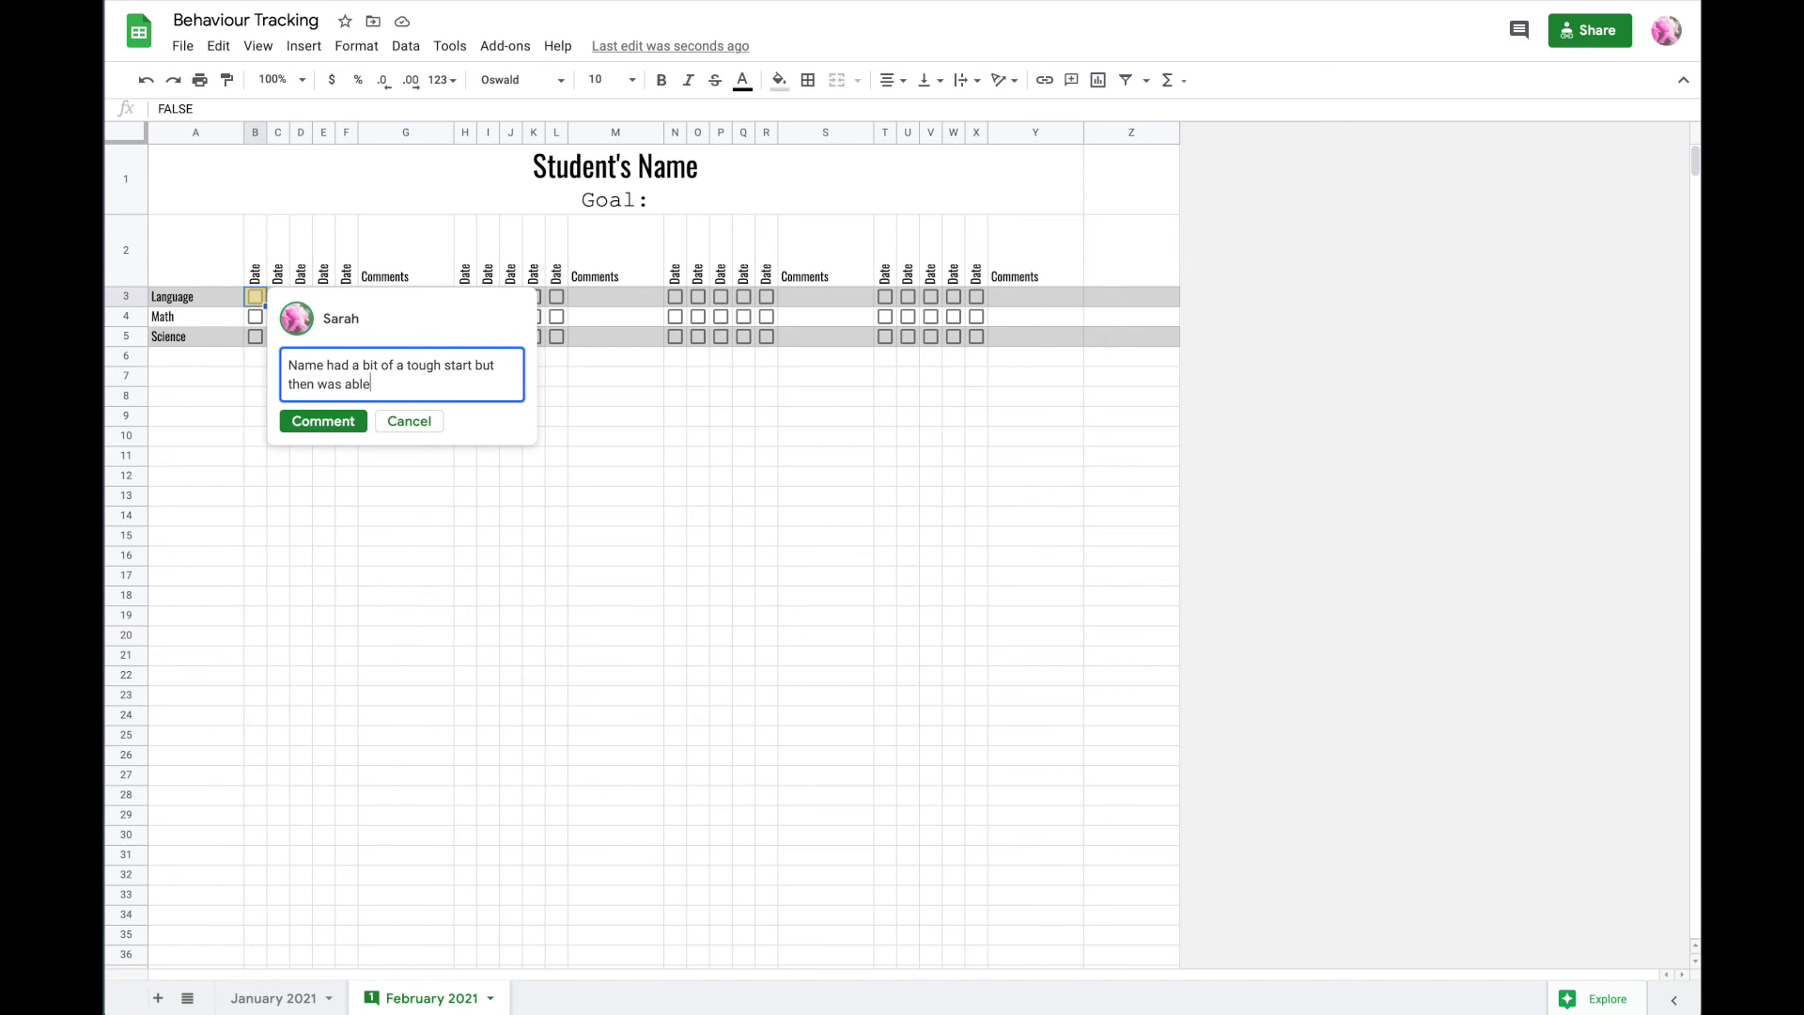
text( to get all of his work accomplished!)
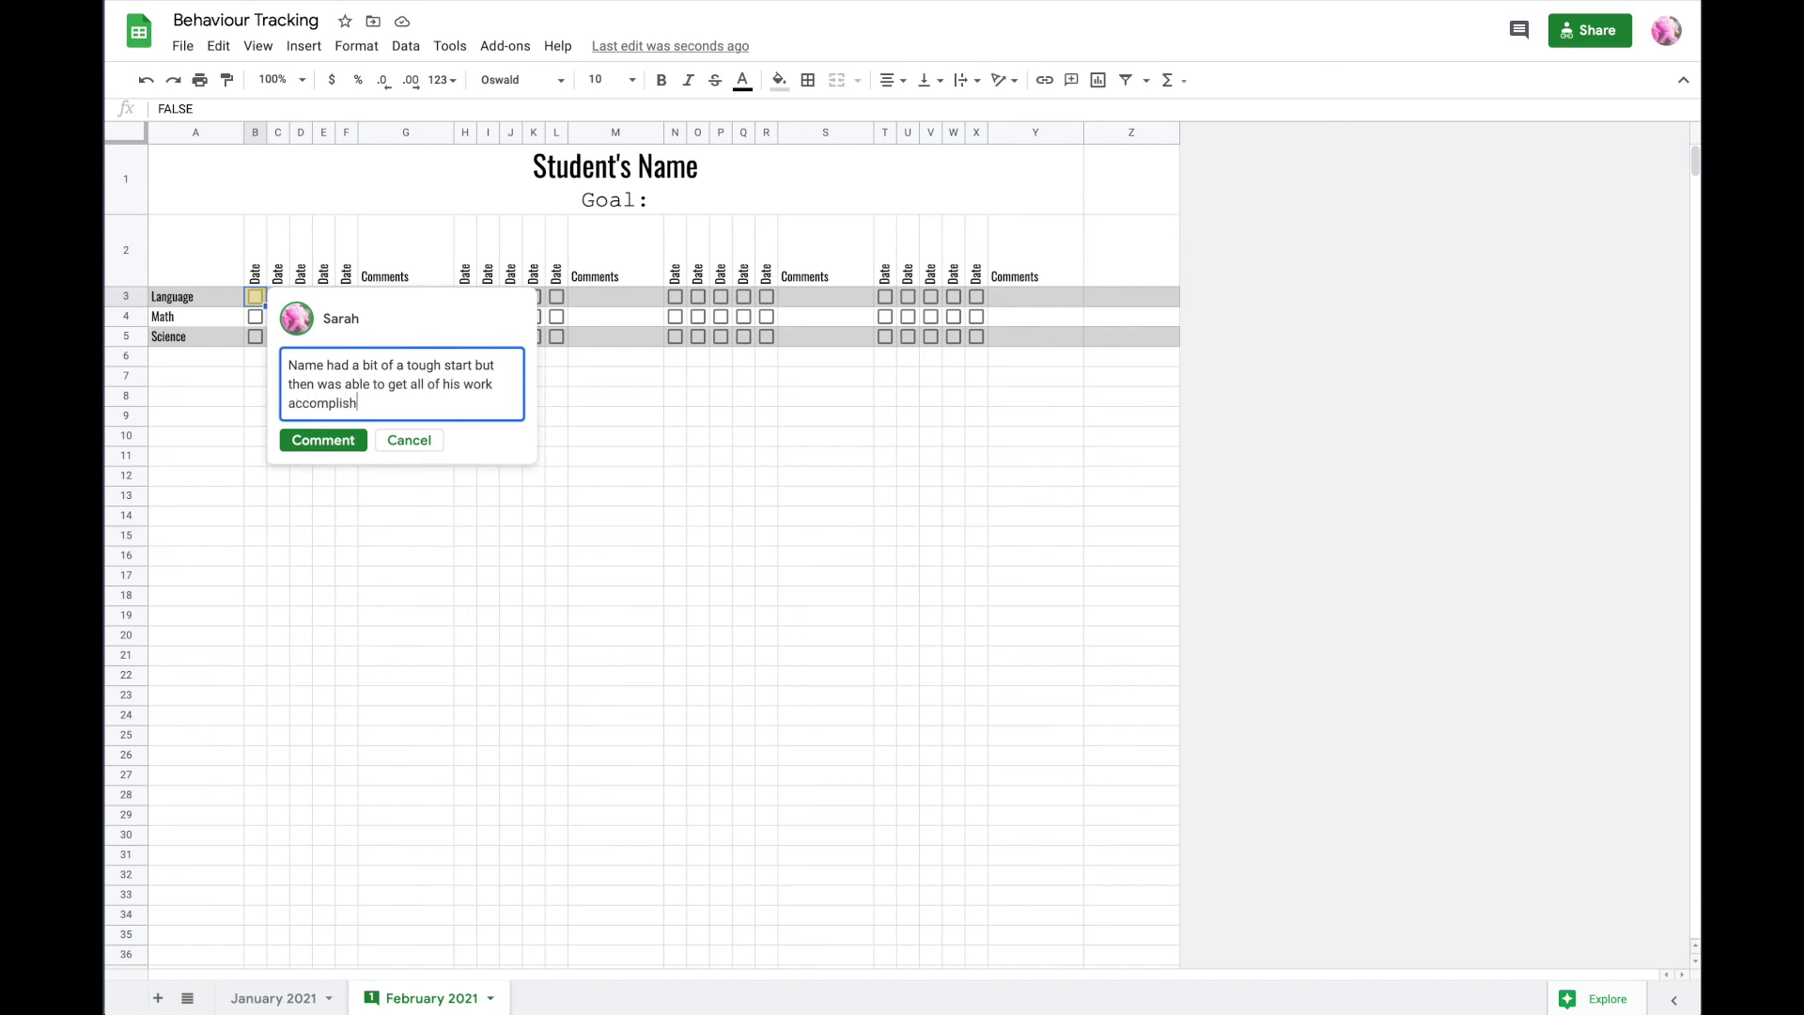
click(322, 439)
click(556, 502)
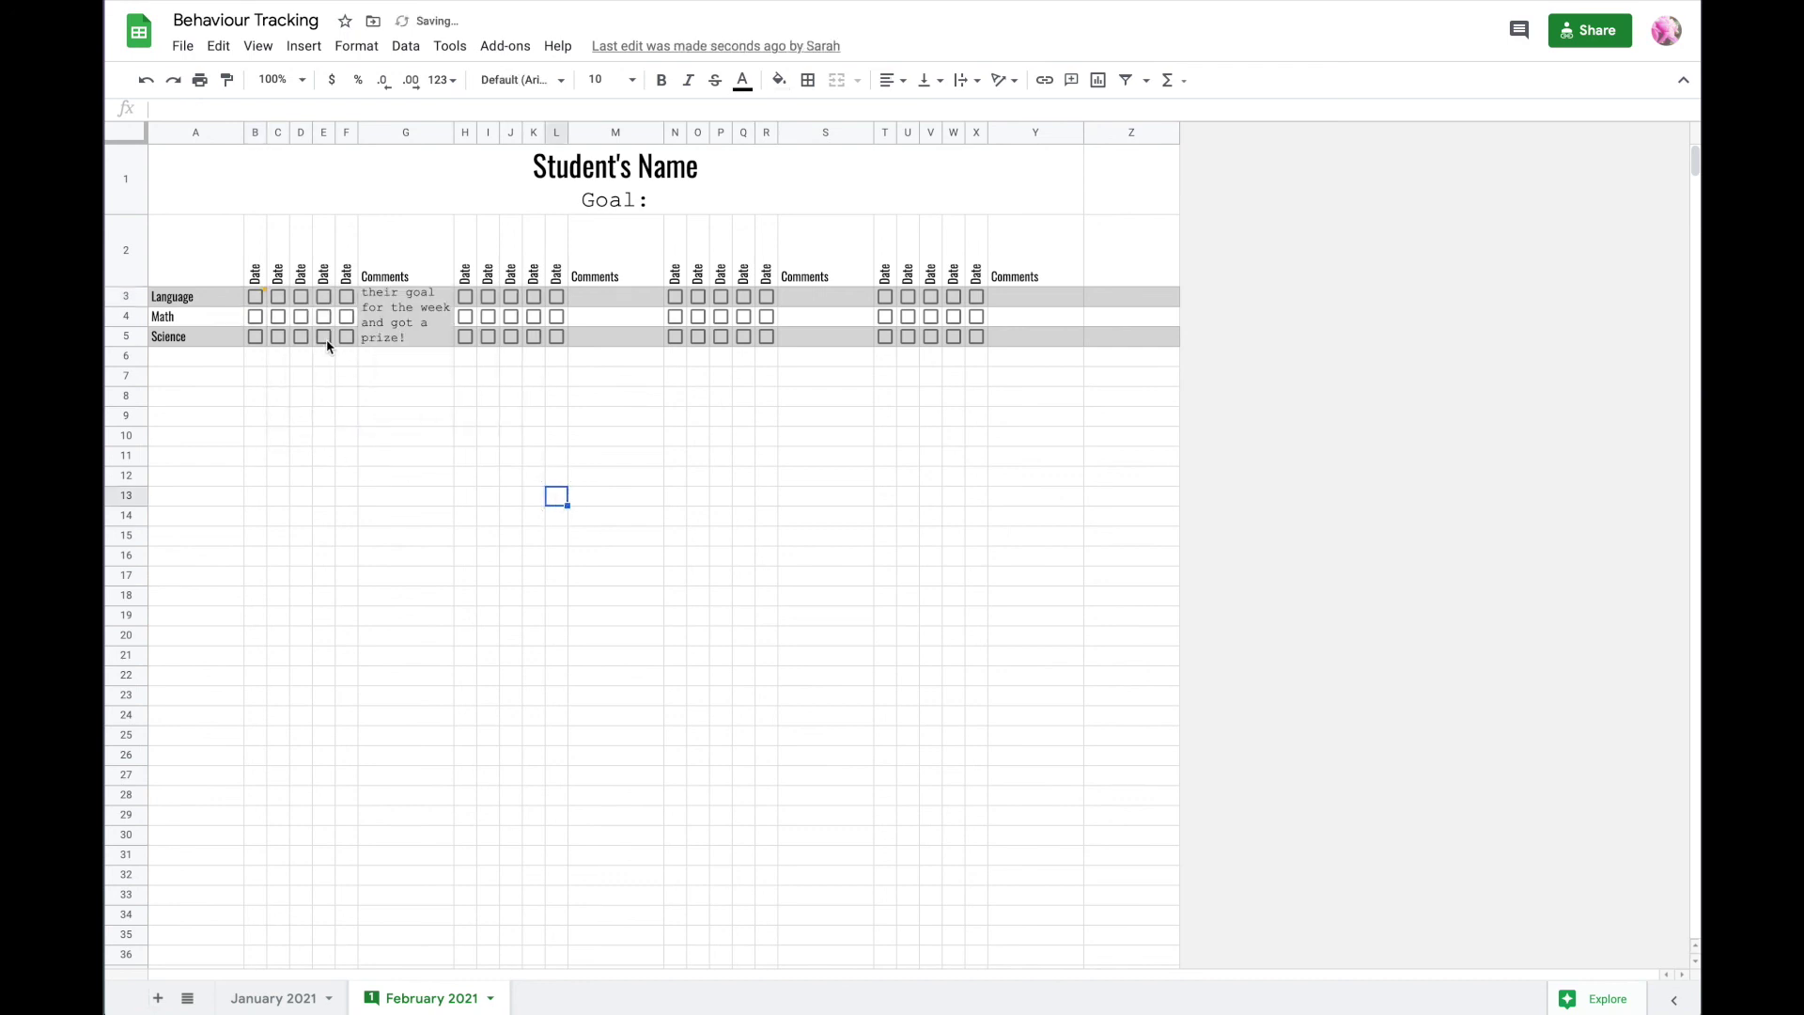
- Review the posted cell comment in the spreadsheet's comment history, then close the history
click(1518, 31)
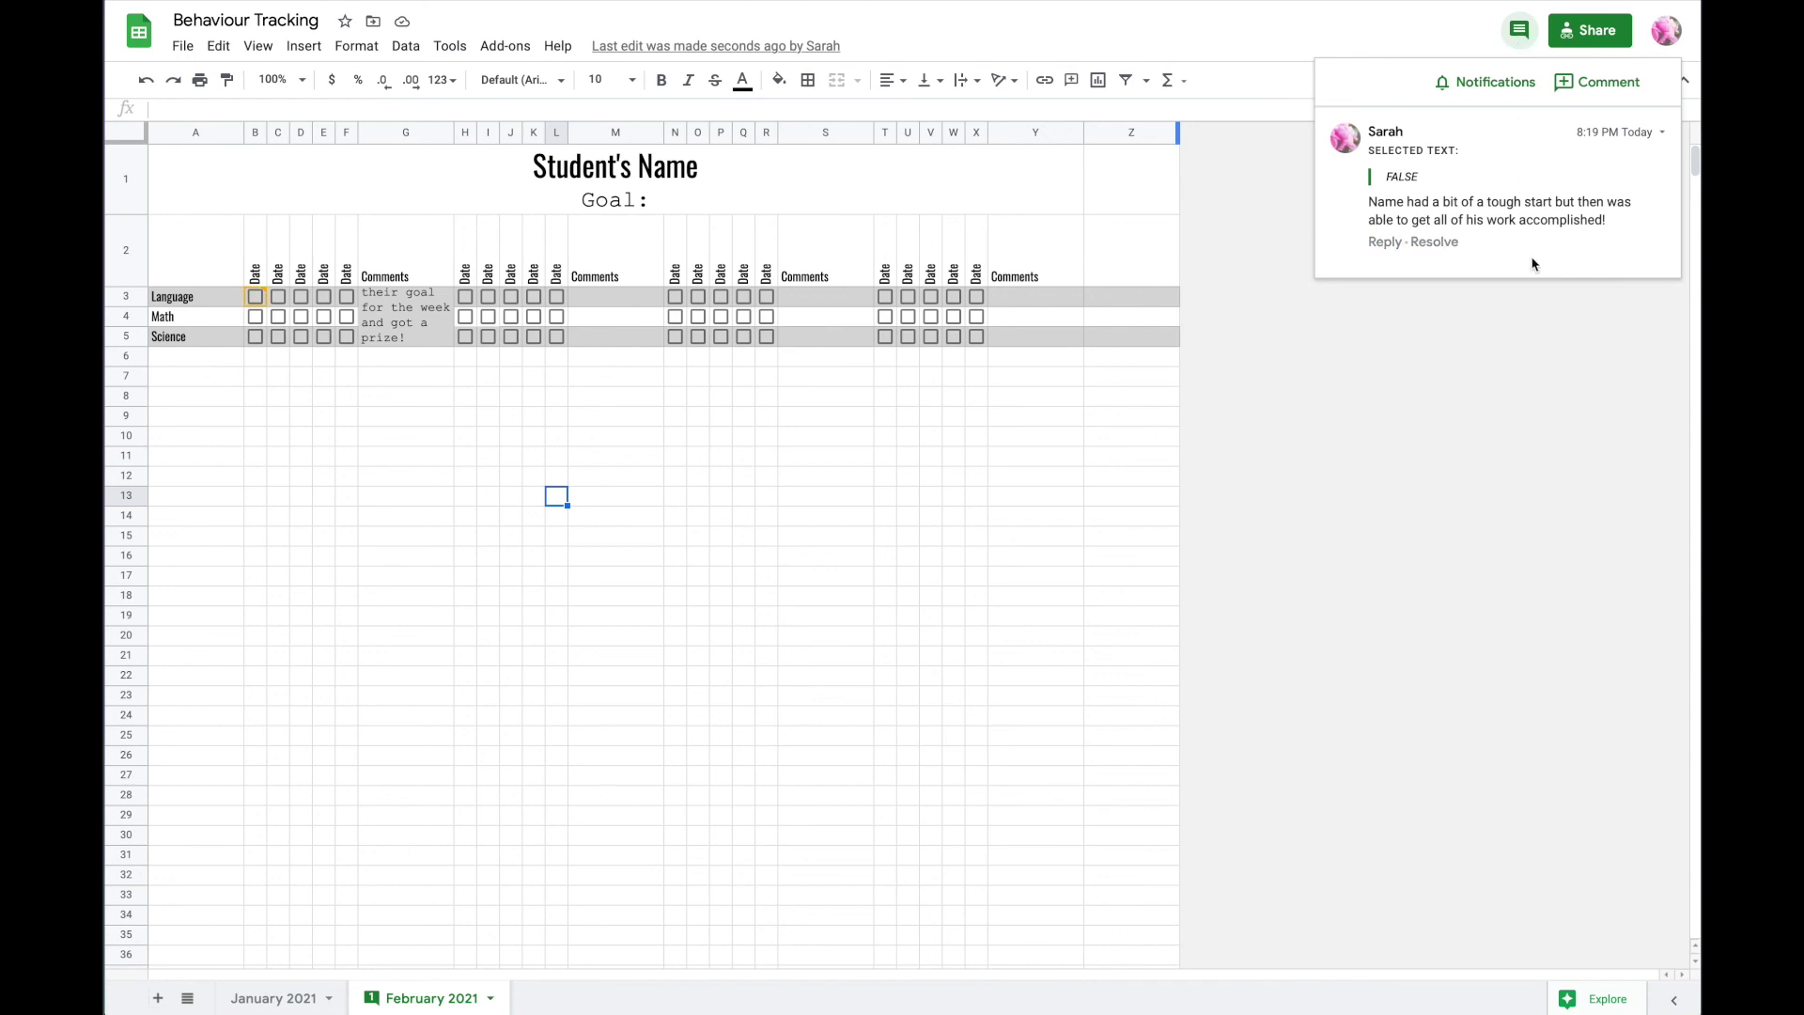
click(739, 476)
- Delete the comment thread attached to the first Language checkbox, cell B3, on the February 2021 sheet
mouse_move(260, 299)
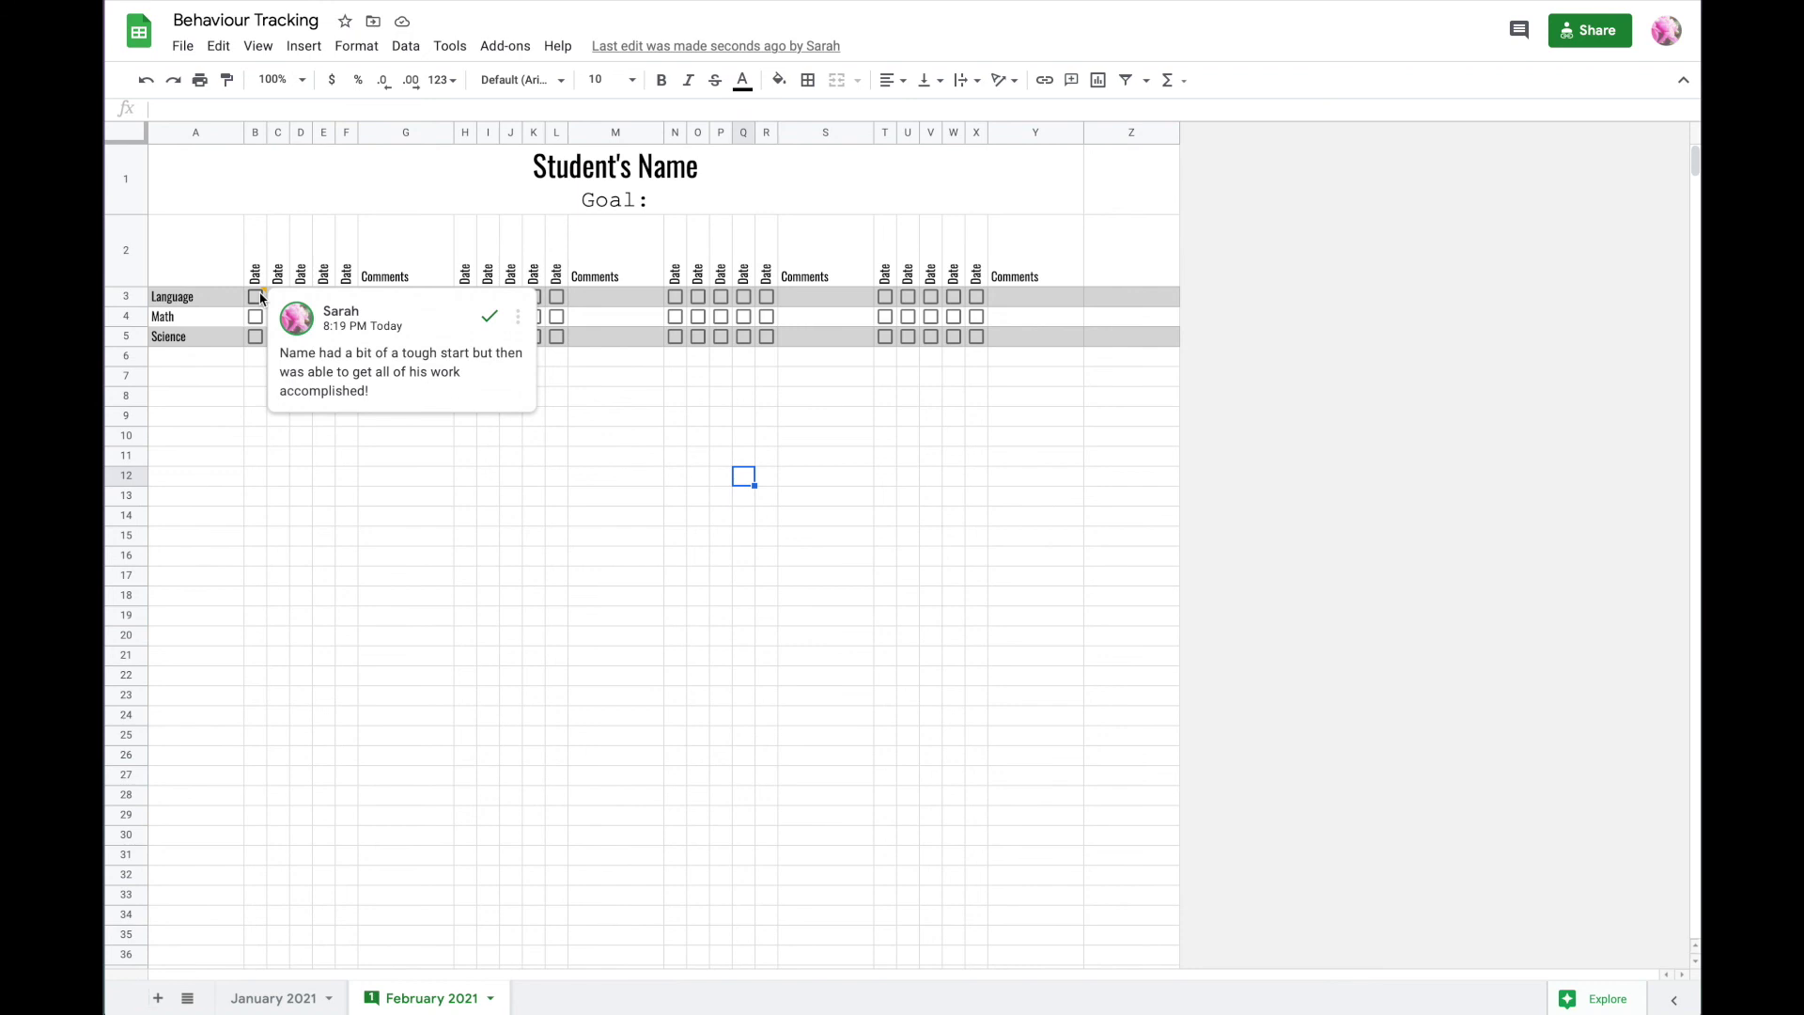
click(519, 317)
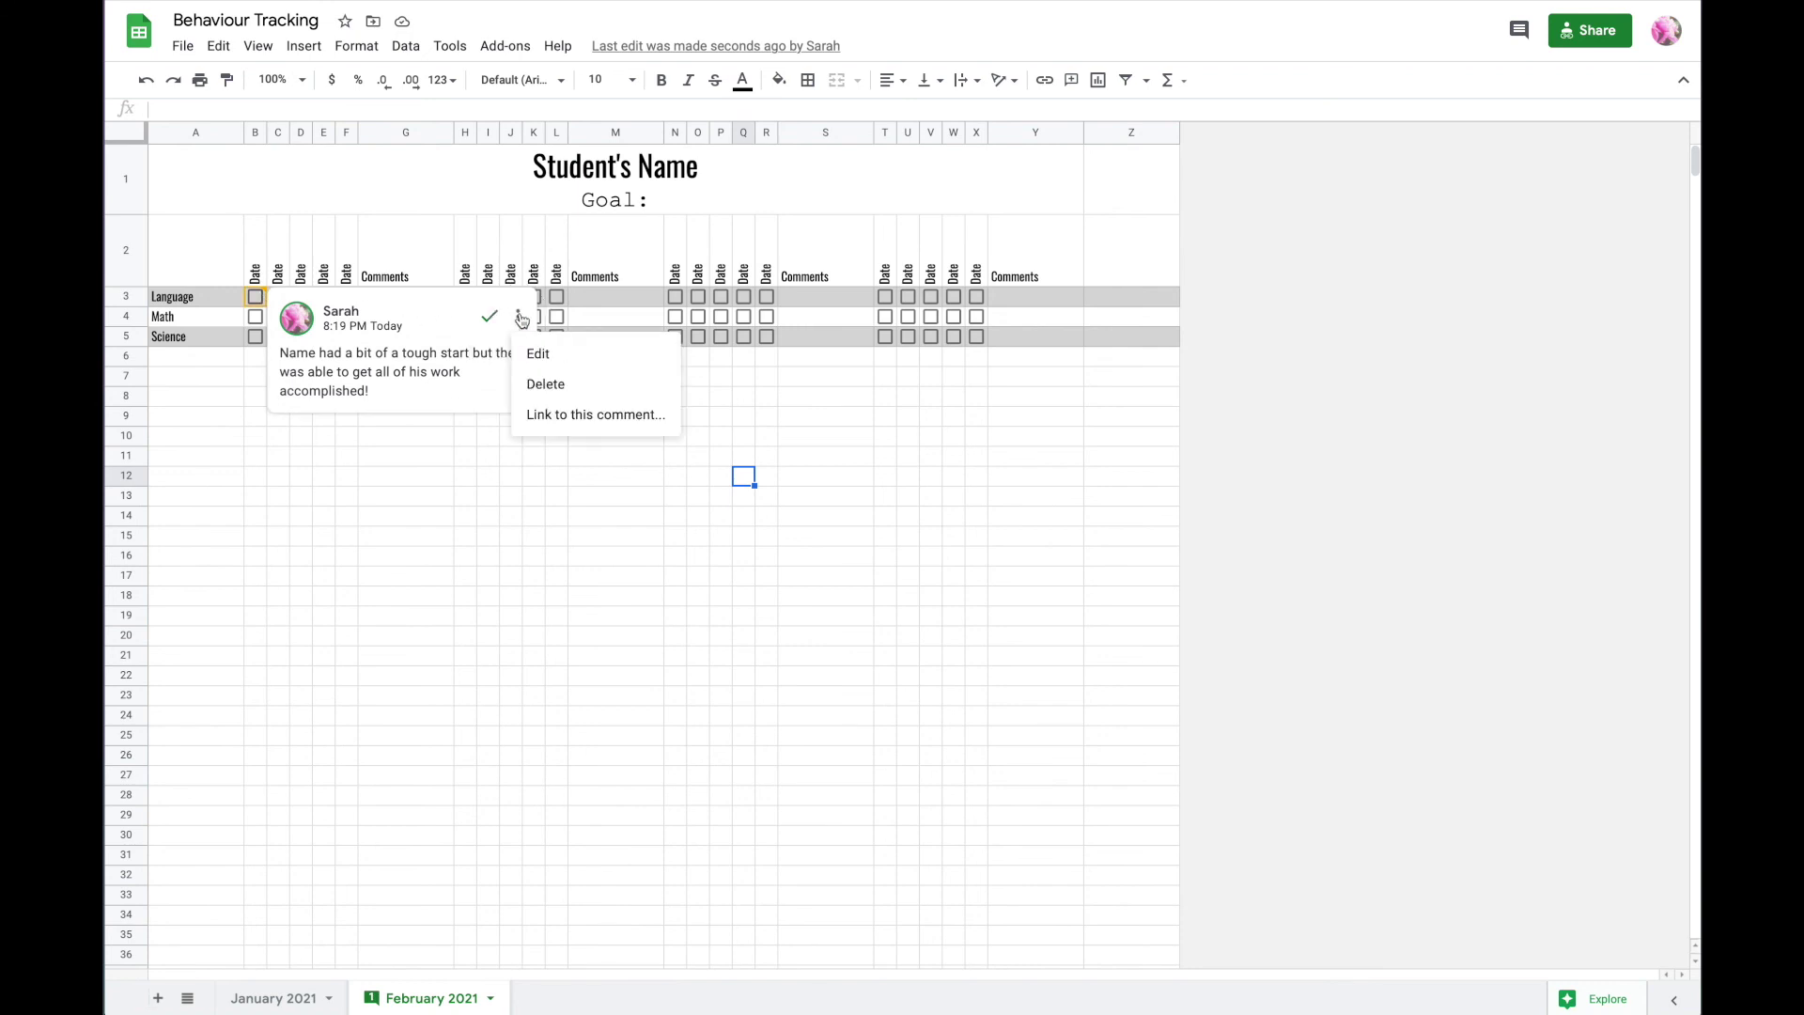
click(543, 385)
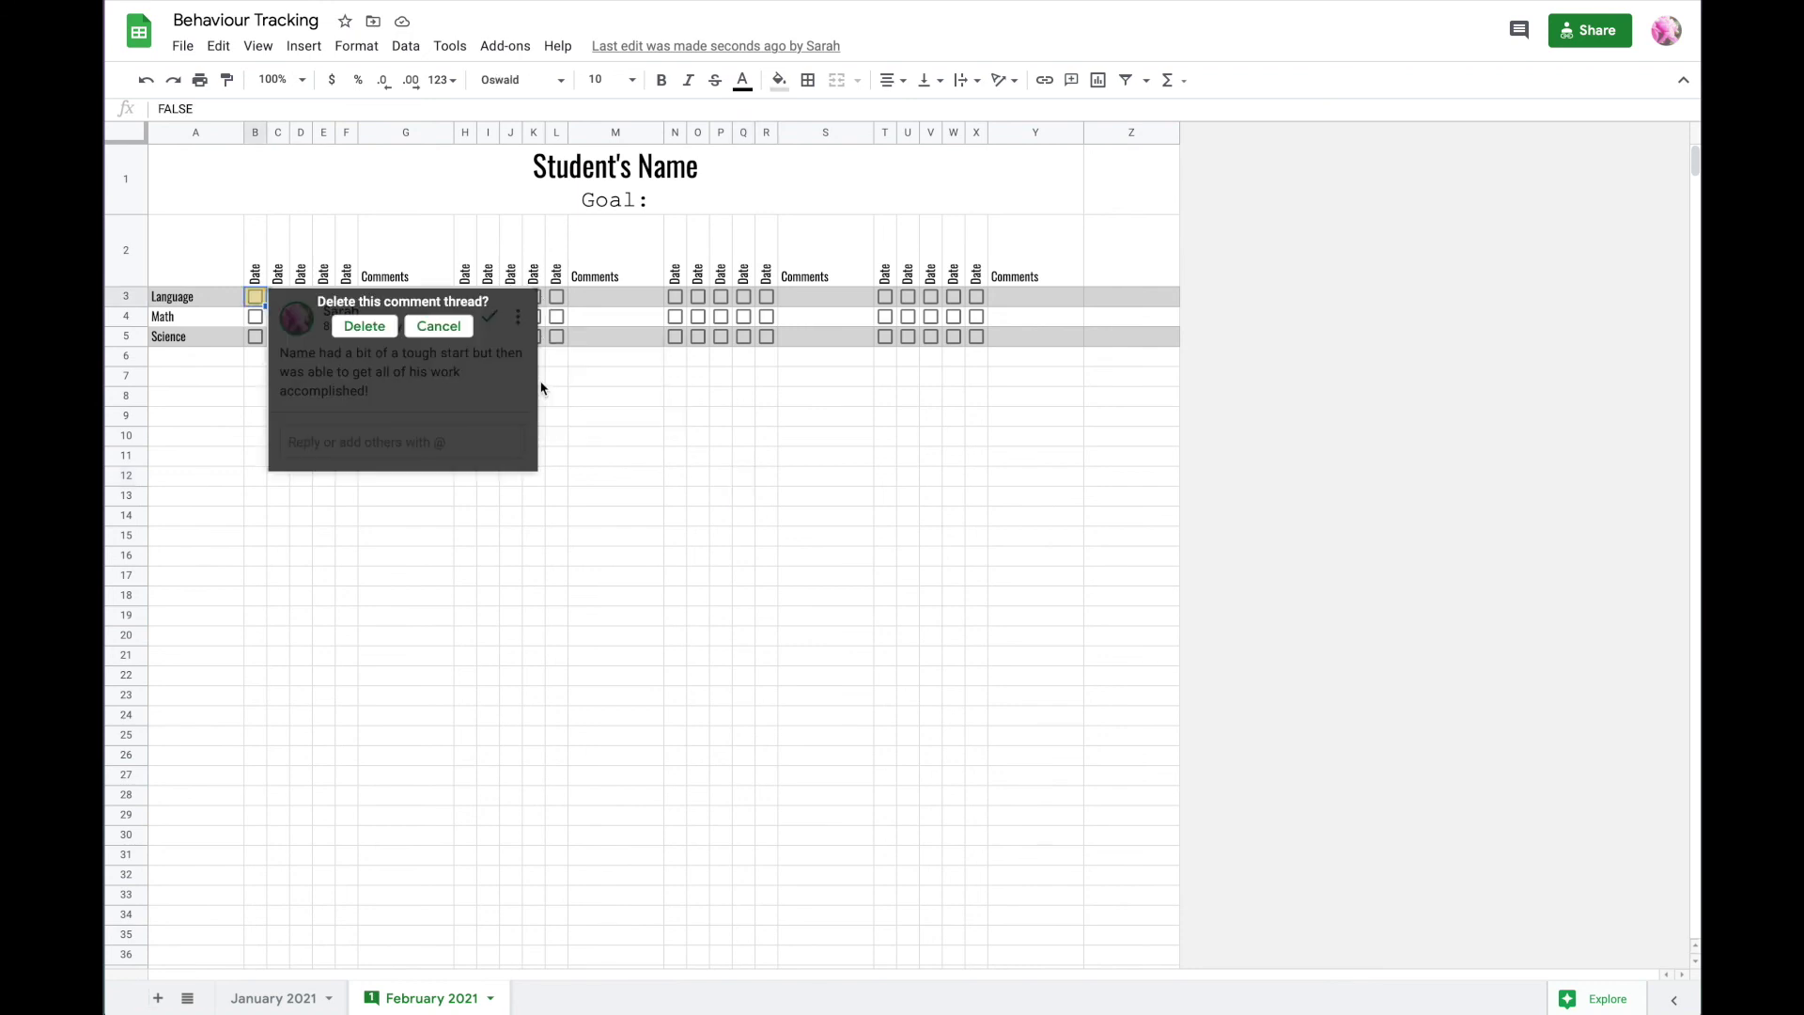
click(372, 331)
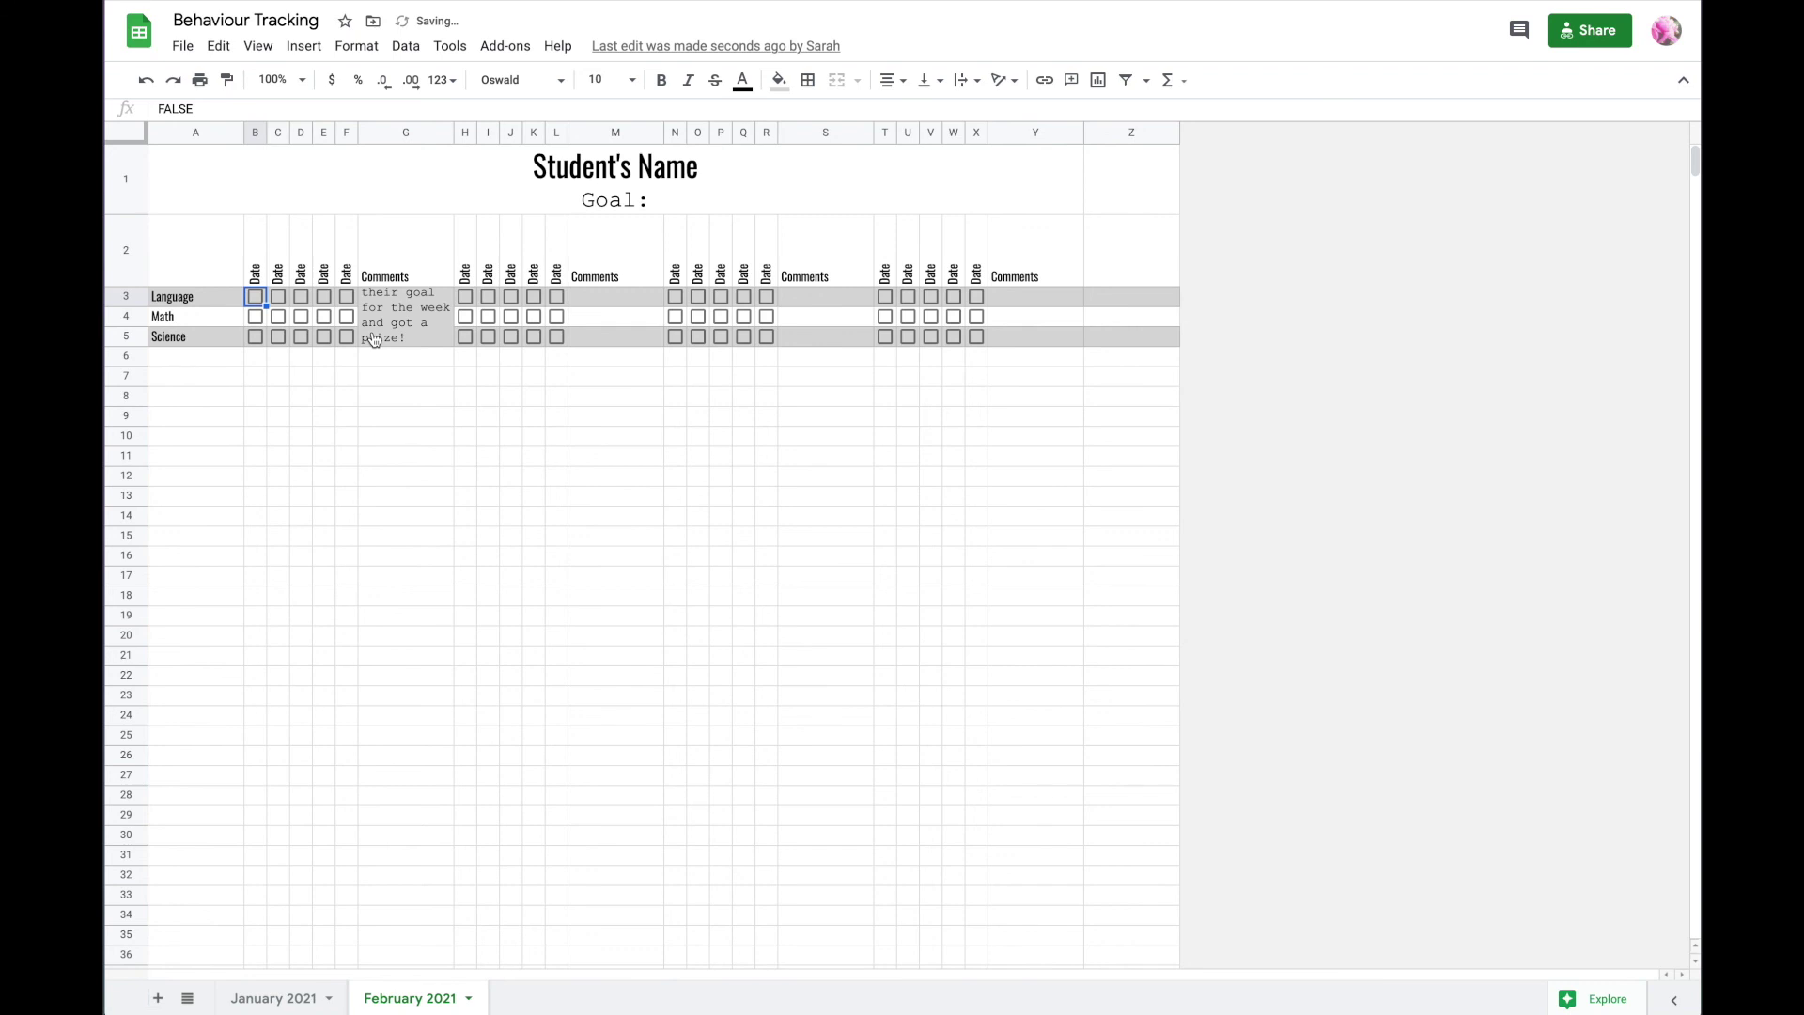
- Clear the text from the merged first-week comment cell, G3 to G5, on the February 2021 sheet
click(418, 340)
key(Delete)
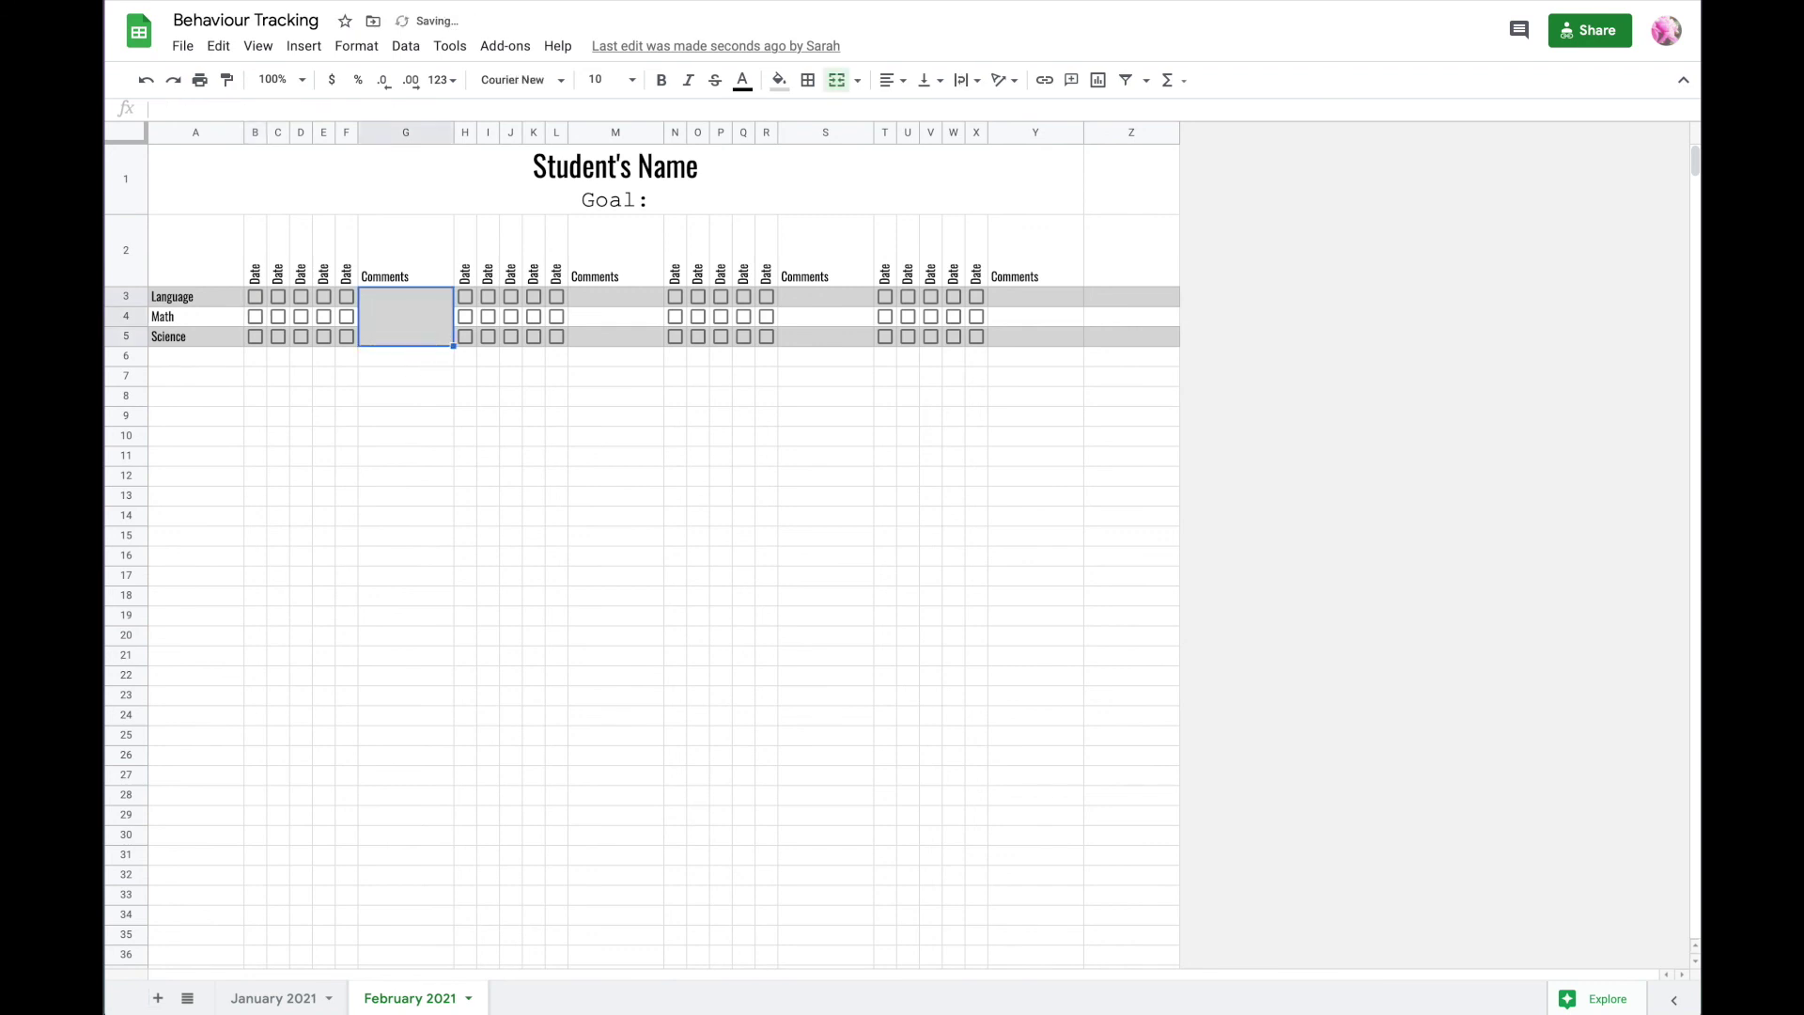
click(1462, 322)
click(1438, 395)
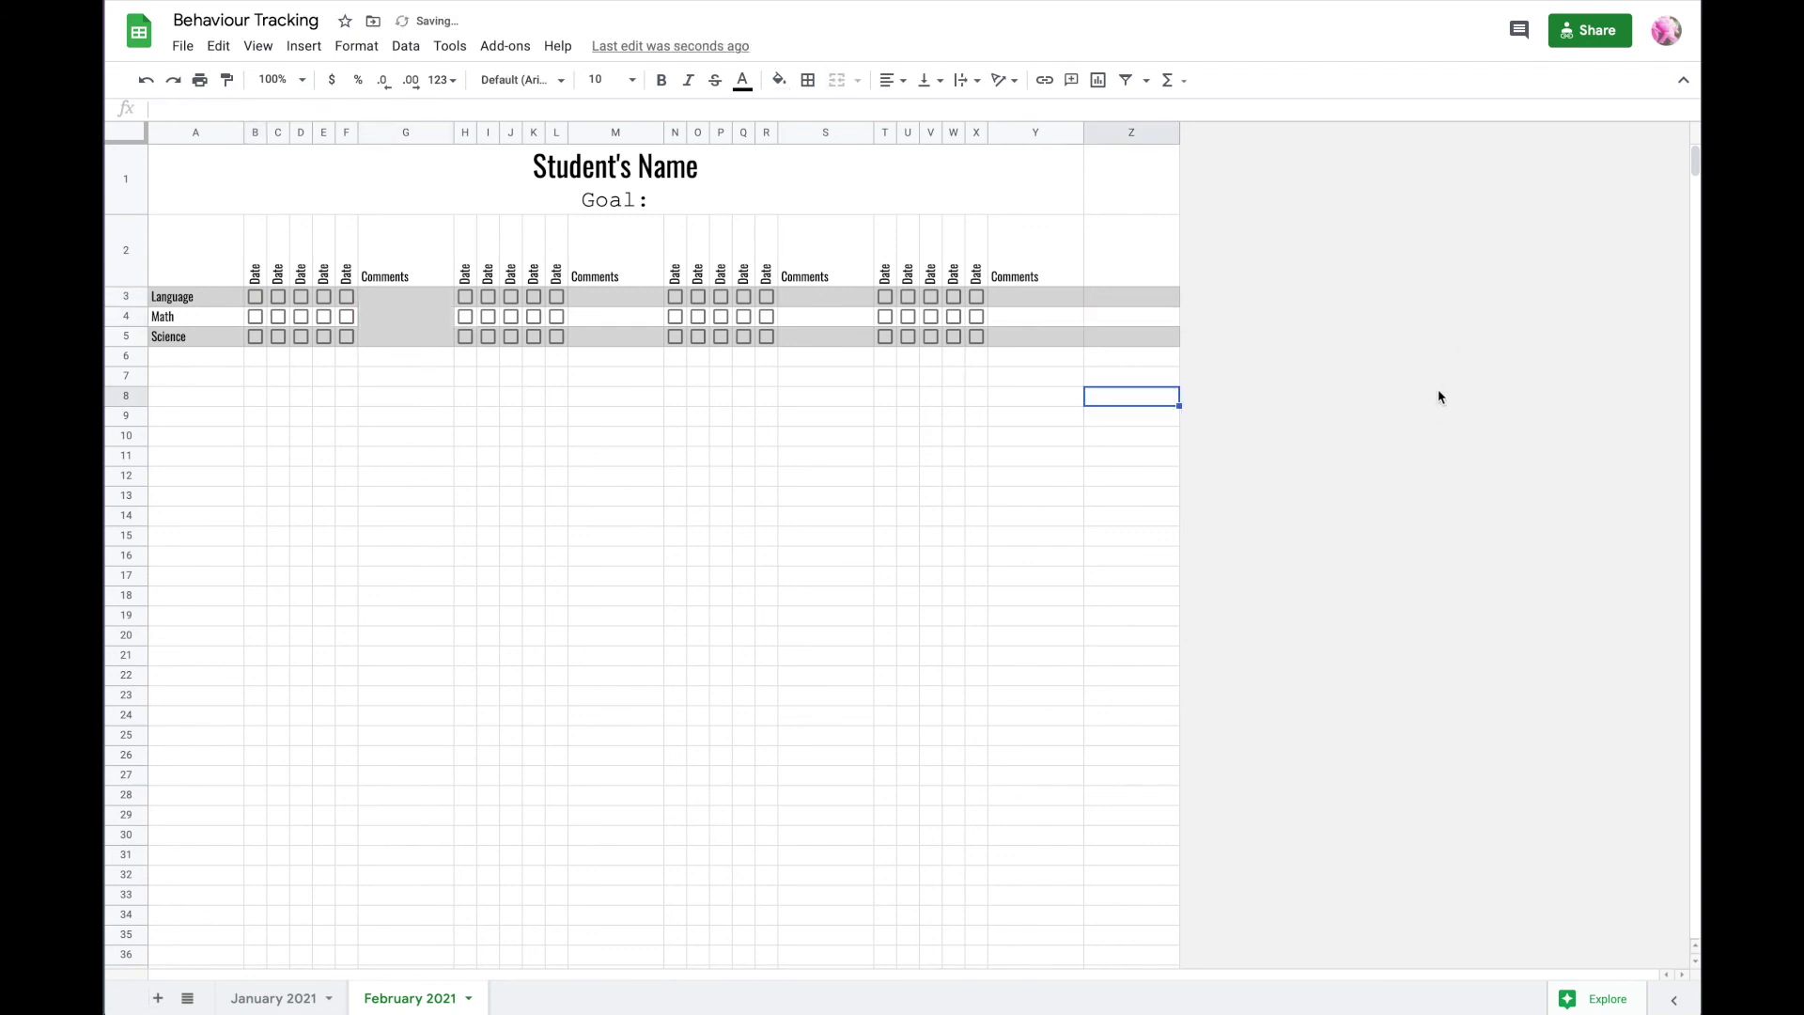